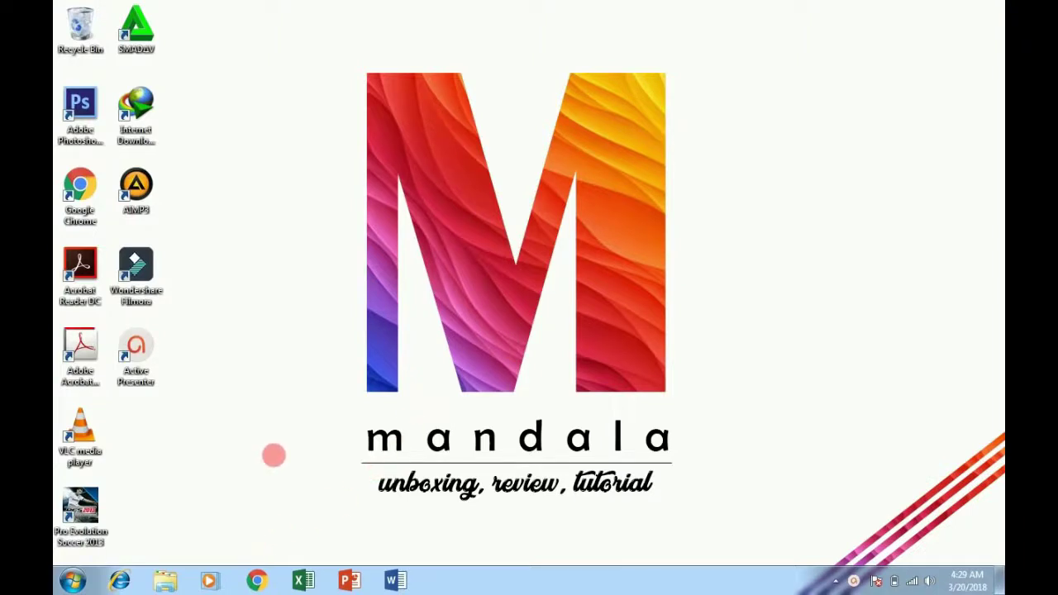
Launch Google Chrome from the taskbar to a new tab with the Google search page.
click(263, 581)
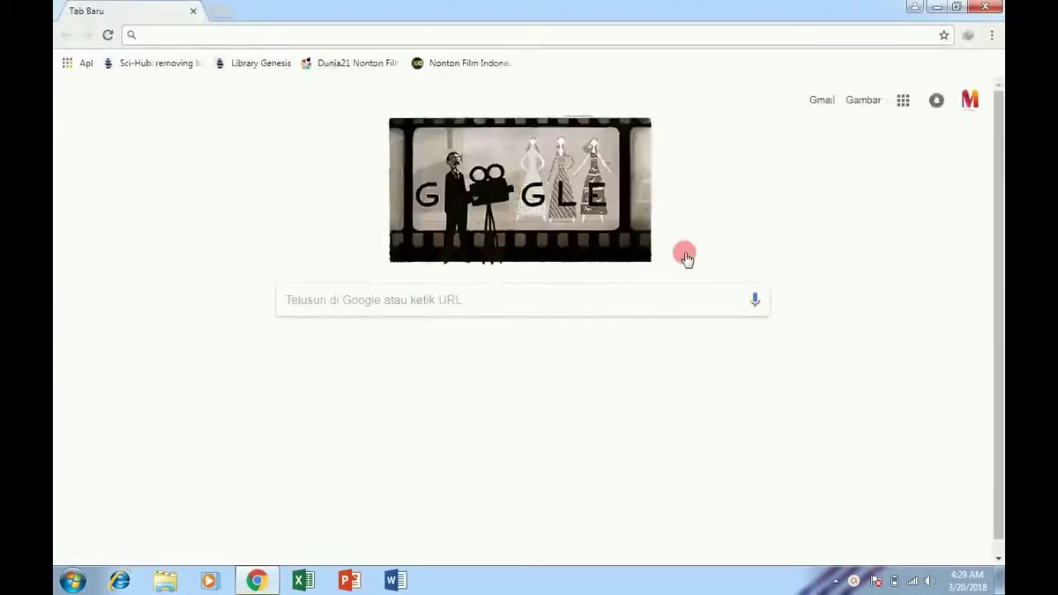
Search Google for 'mendeley desktop' and open the Download Mendeley Desktop Software result.
click(476, 306)
text(mende)
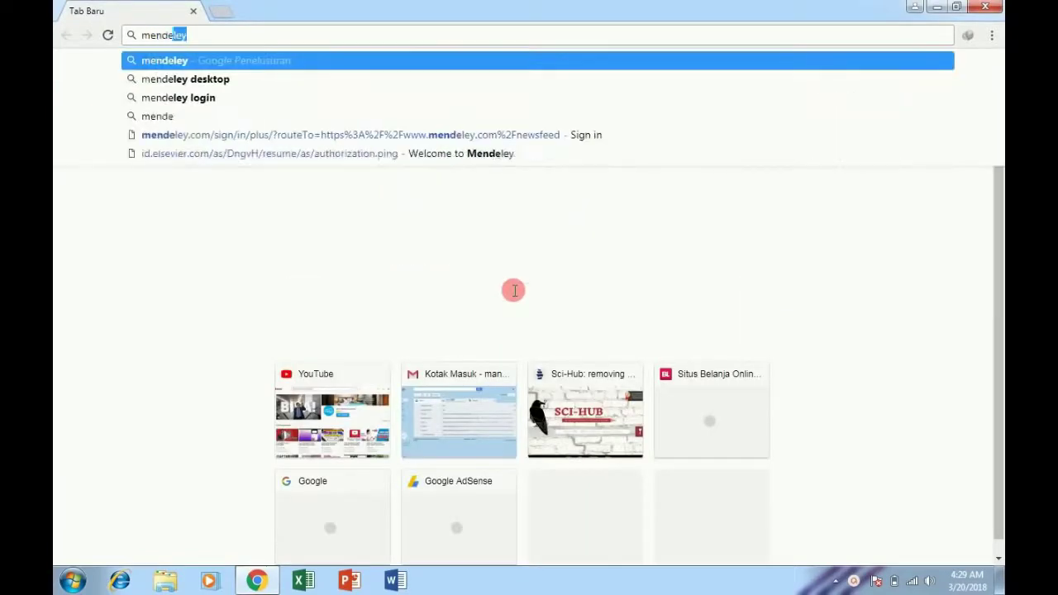
text(leey desk)
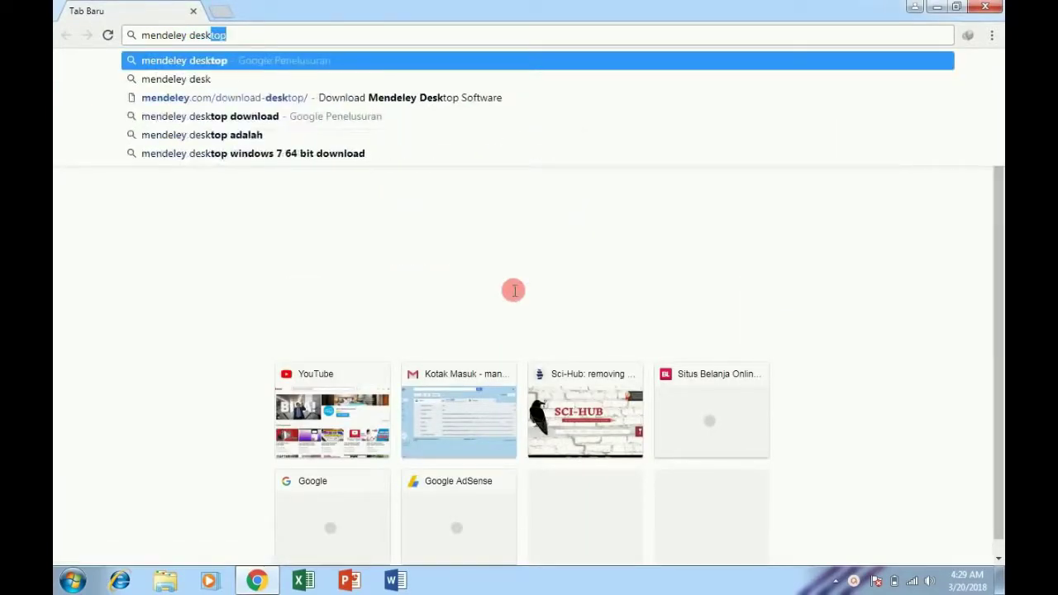
text(top)
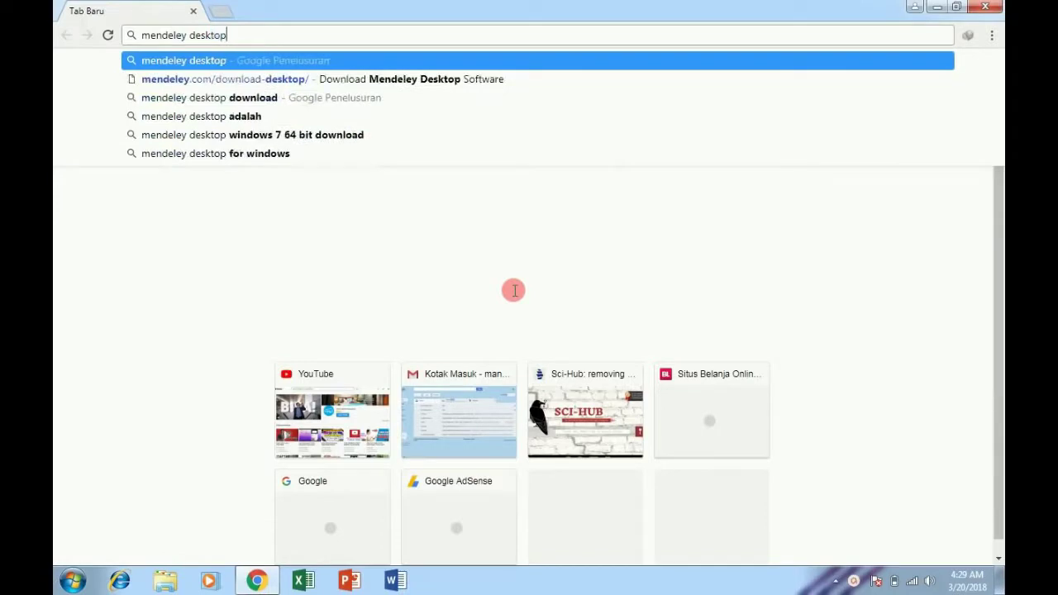
key(Return)
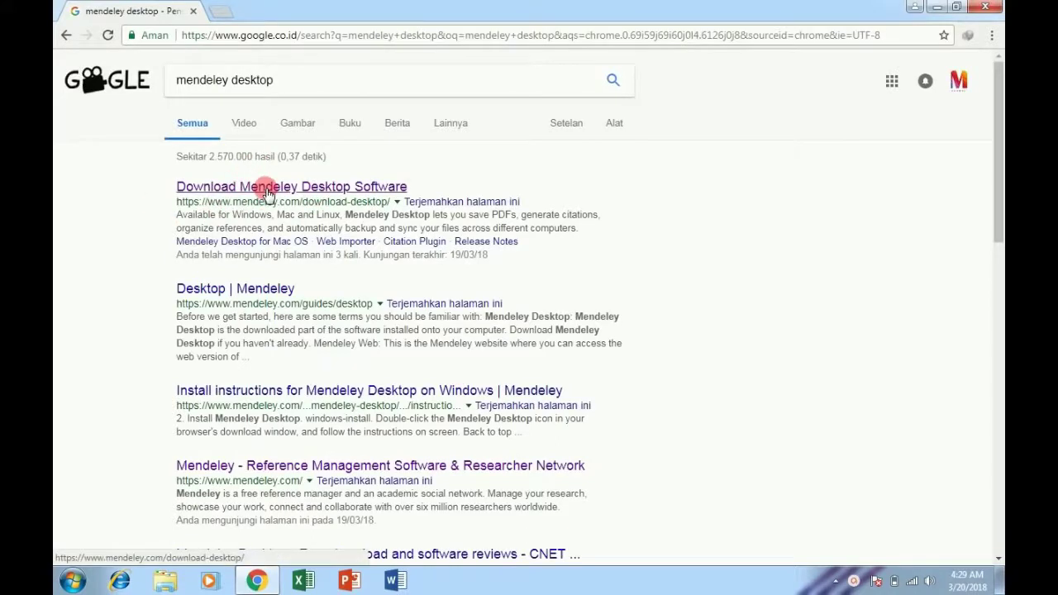
click(266, 192)
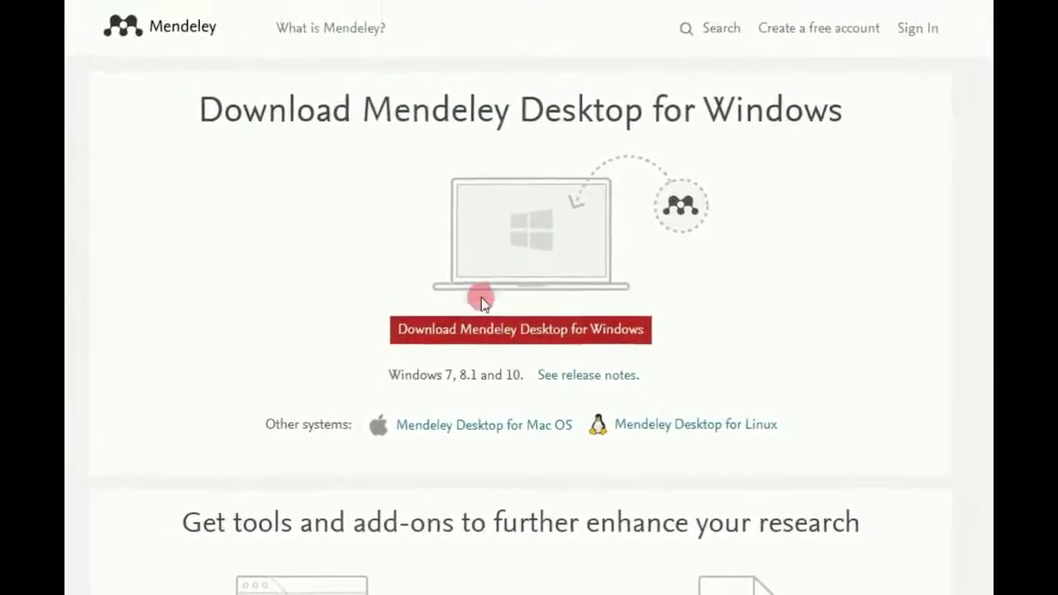
Download the Mendeley Desktop 1.17.13 Windows installer (53.65 MB) through the download manager.
click(537, 332)
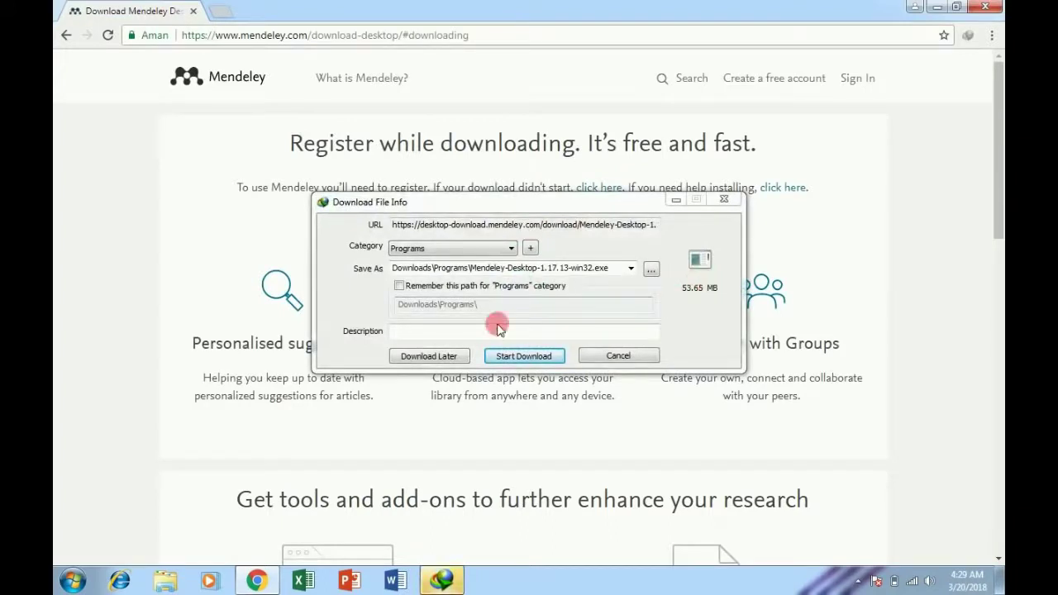
click(537, 356)
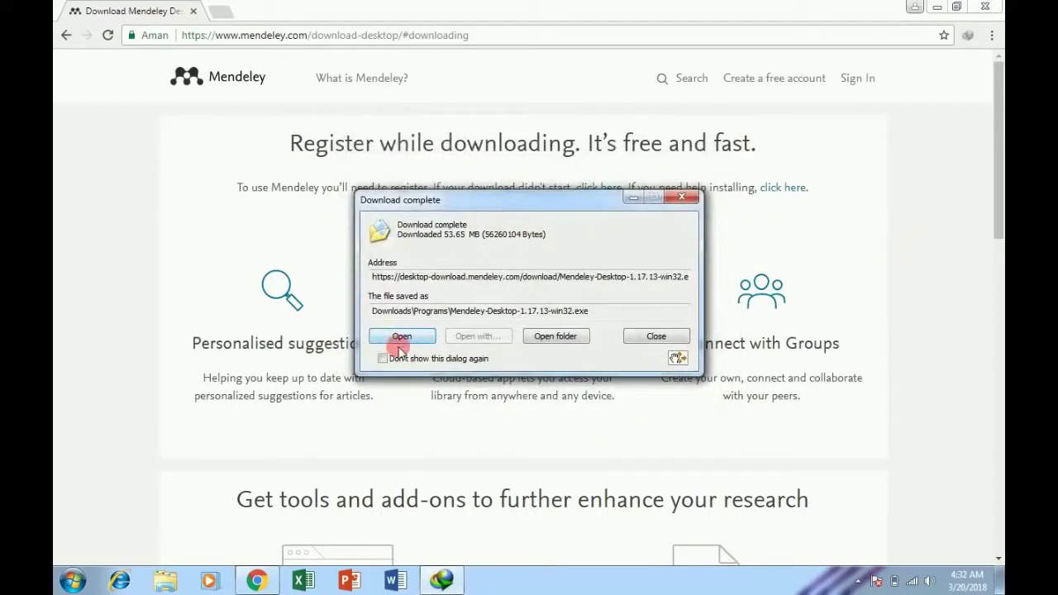
Run the installer and complete the Mendeley setup wizard with the licence accepted and default location.
click(401, 337)
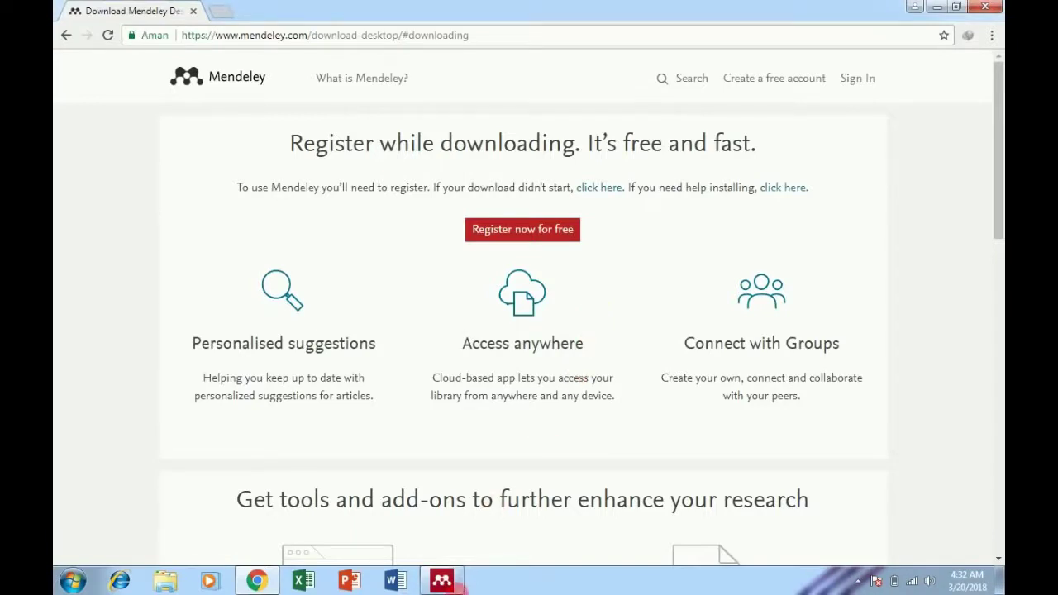
click(442, 580)
click(628, 411)
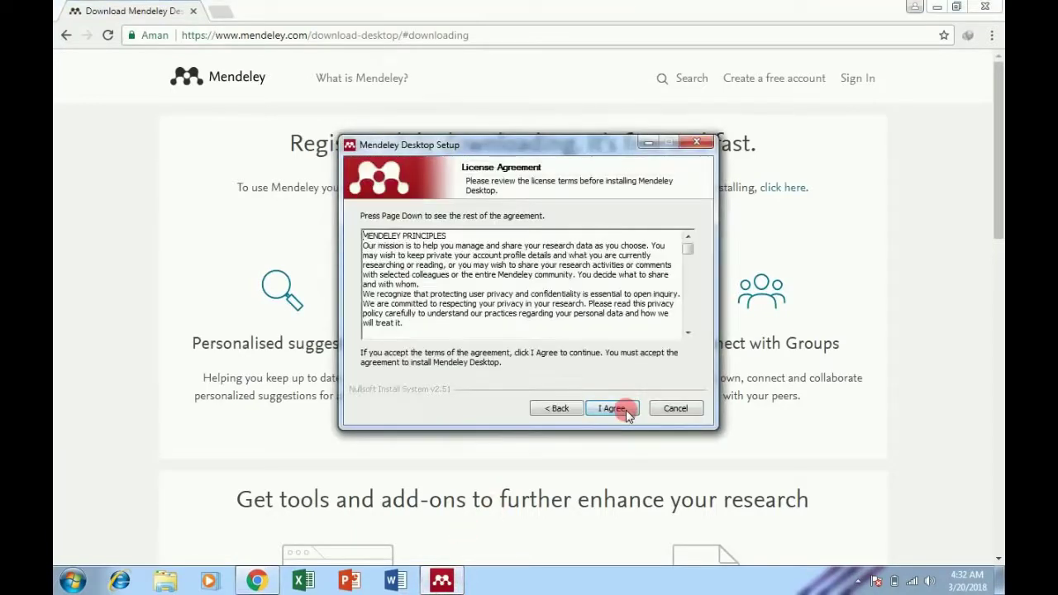
click(616, 410)
click(612, 410)
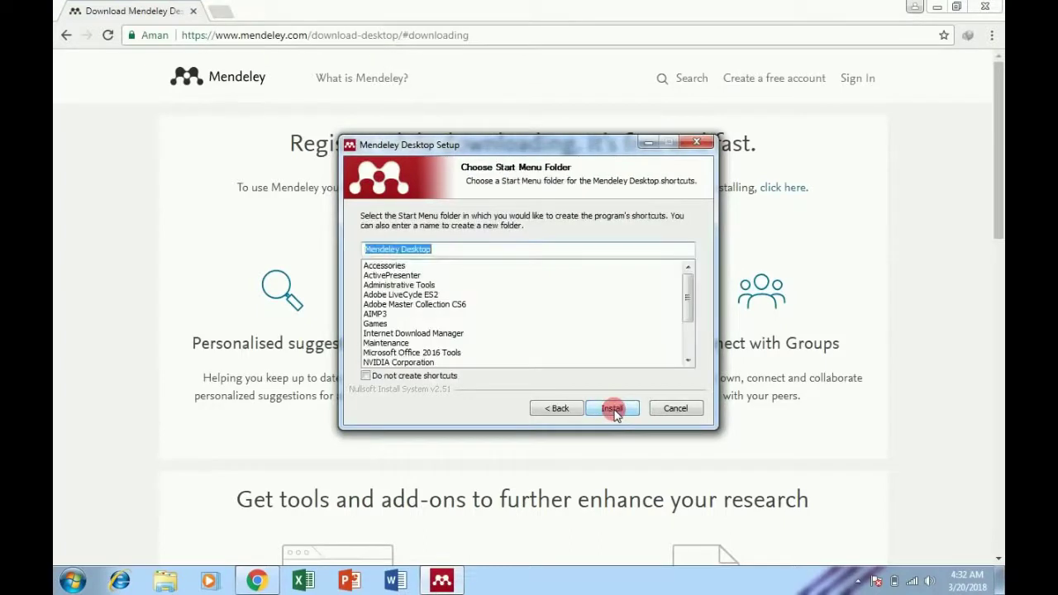
click(613, 410)
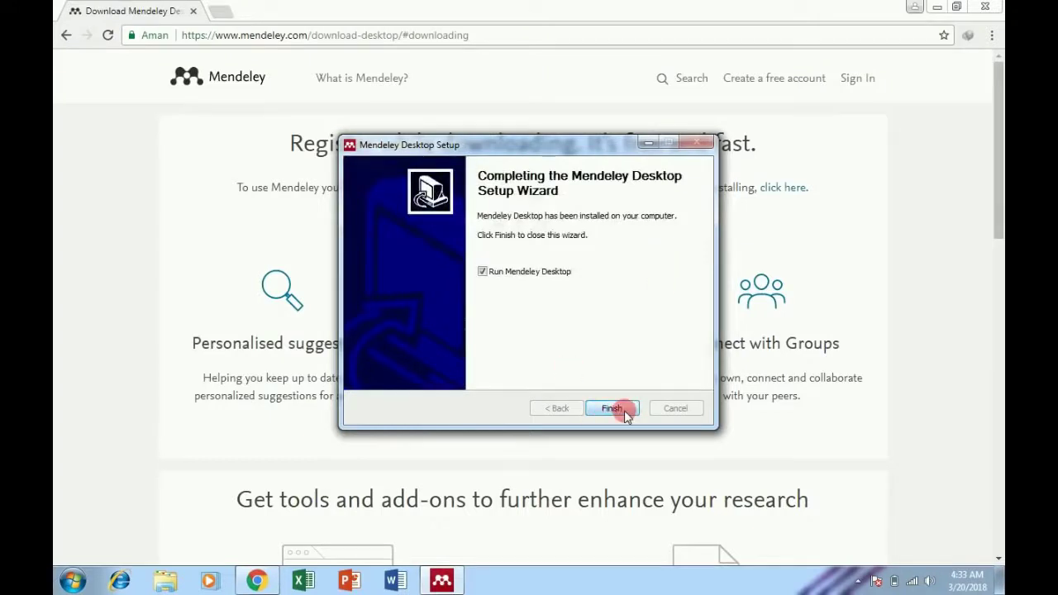
click(623, 411)
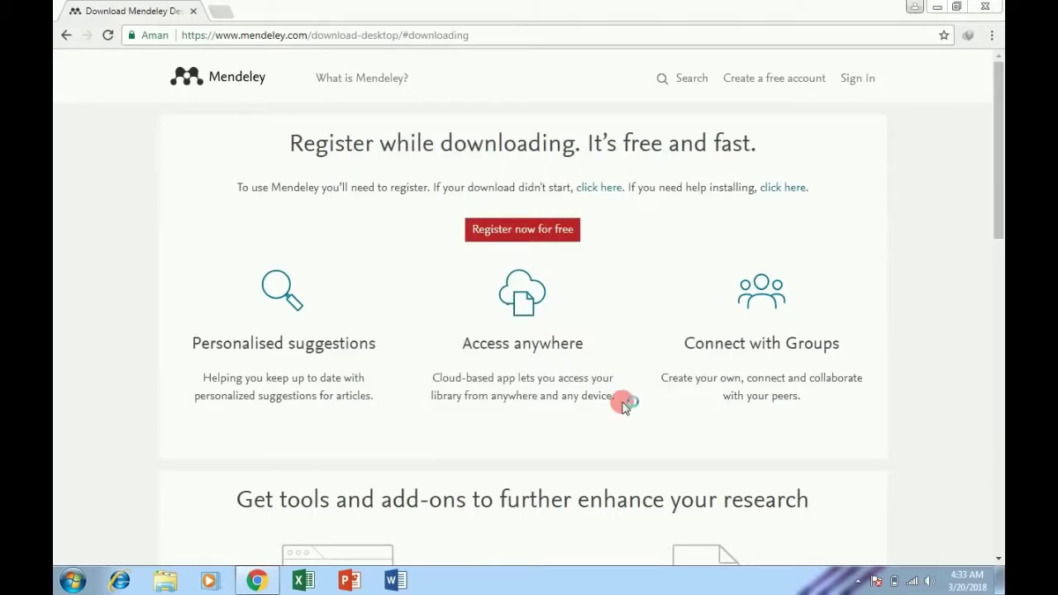
Minimize the browser and start Mendeley Desktop from its desktop shortcut.
click(938, 15)
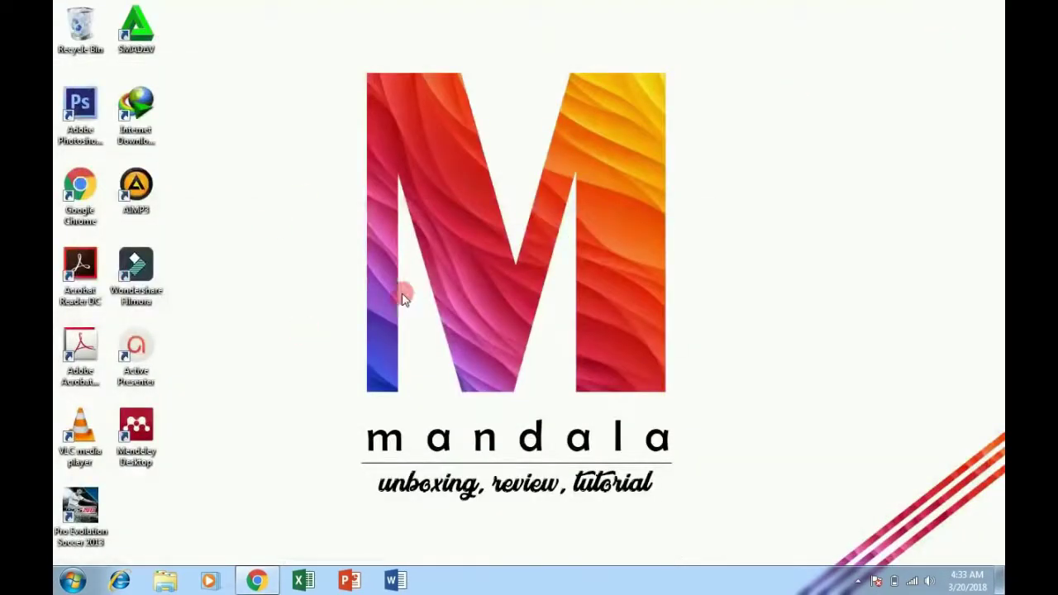
click(155, 447)
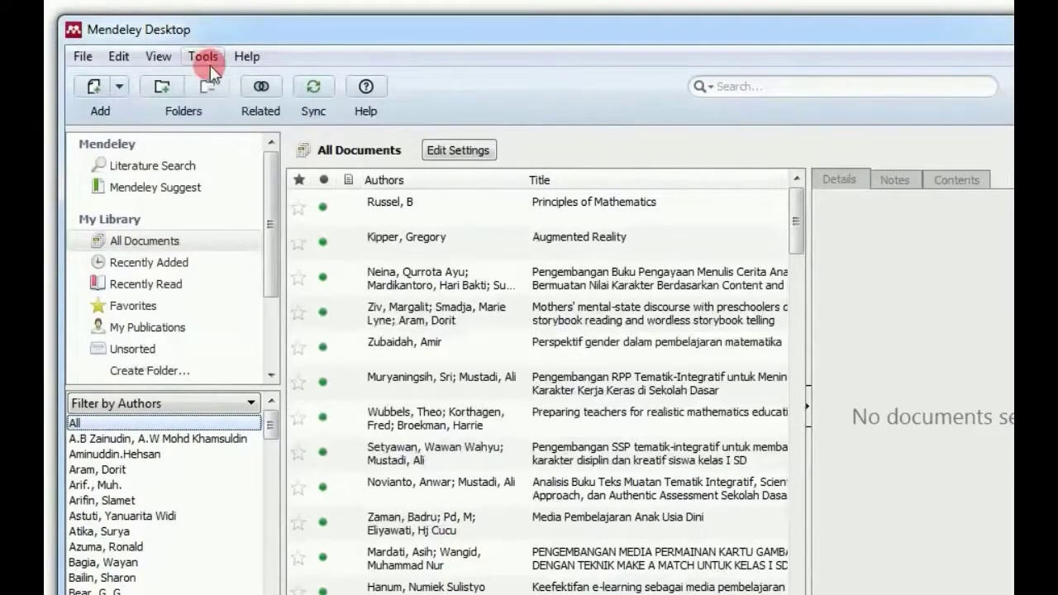
Install the MS Word citation plugin from Tools and confirm Uninstall MS Word Plugin now appears.
click(211, 58)
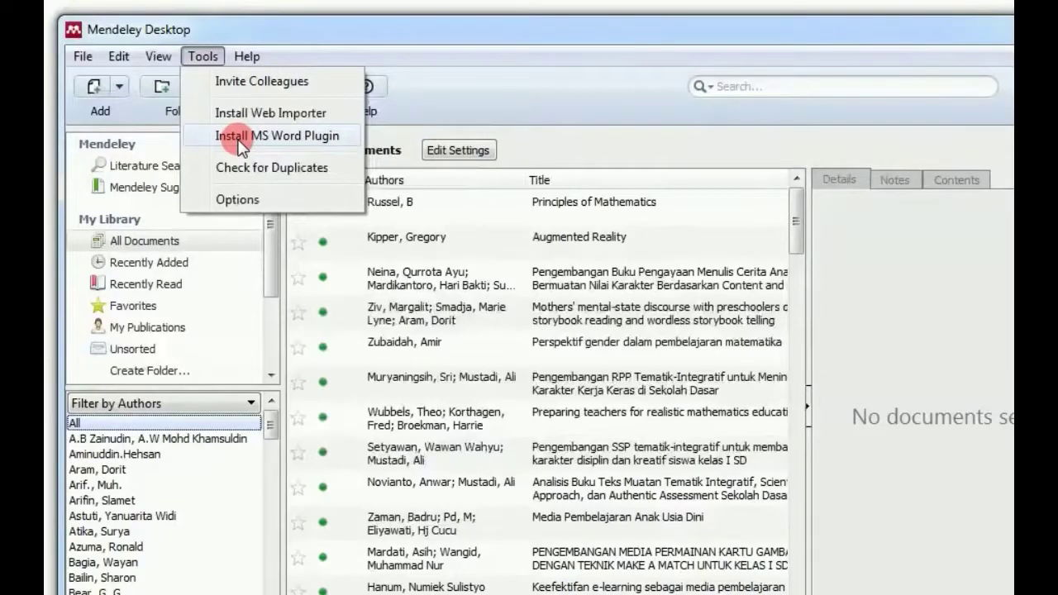
click(239, 137)
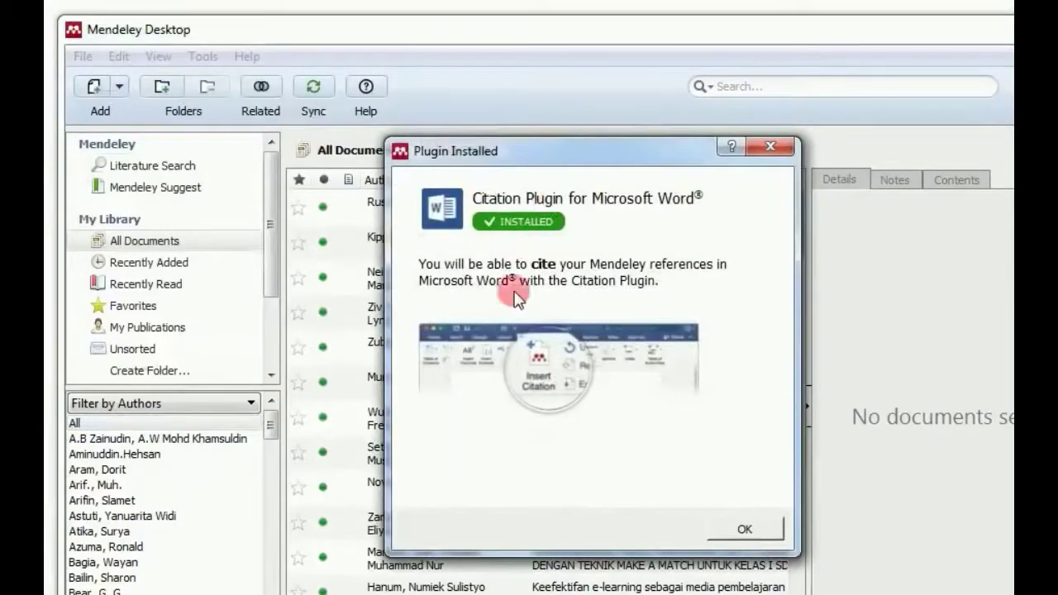
click(745, 529)
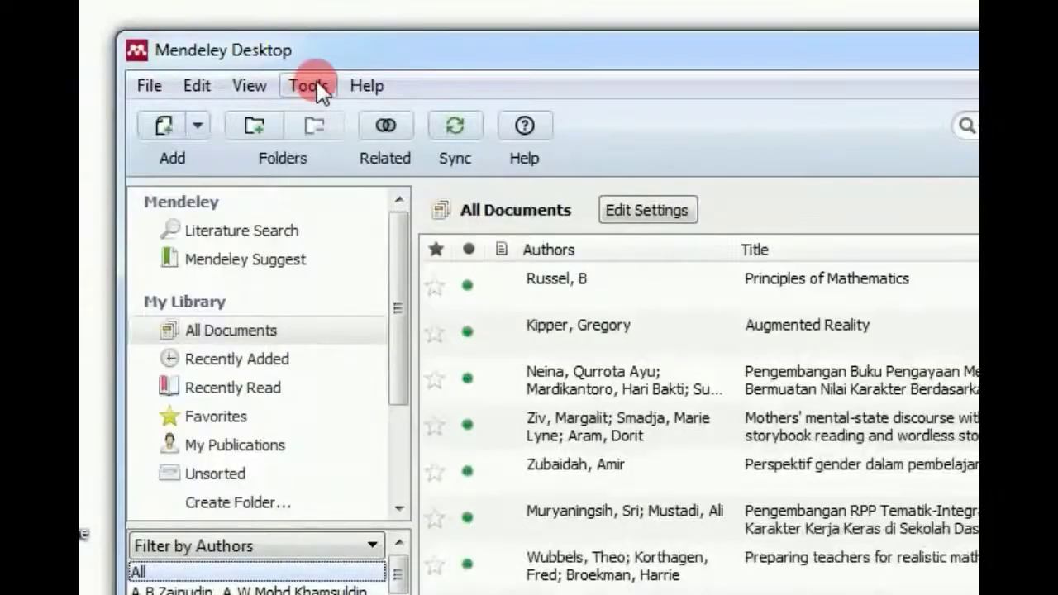
click(316, 81)
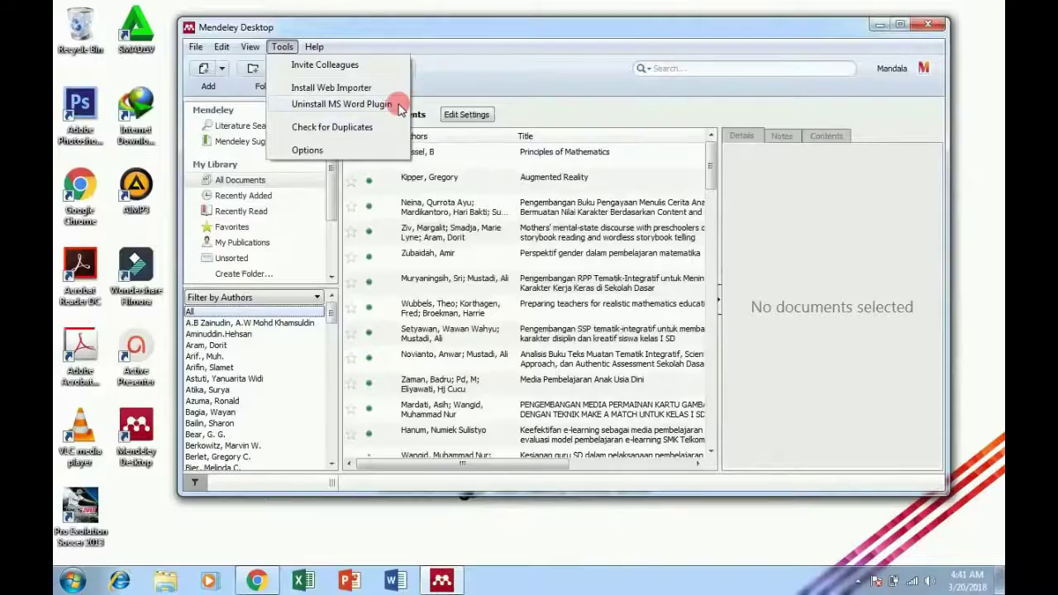
click(474, 68)
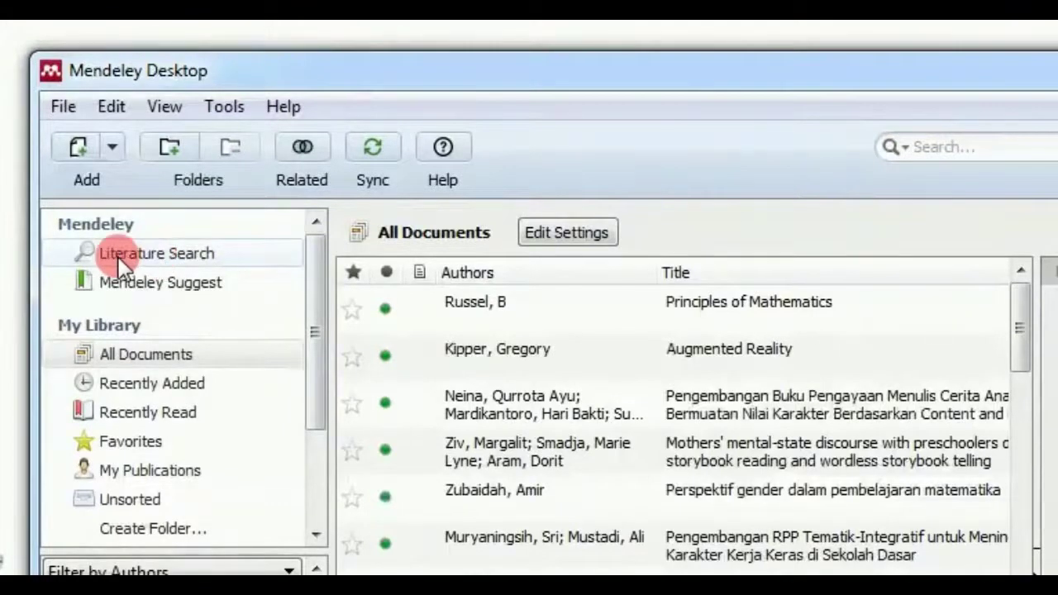
Run a Literature Search for 'critical thinking', returning 25 of 2595296 results.
click(208, 255)
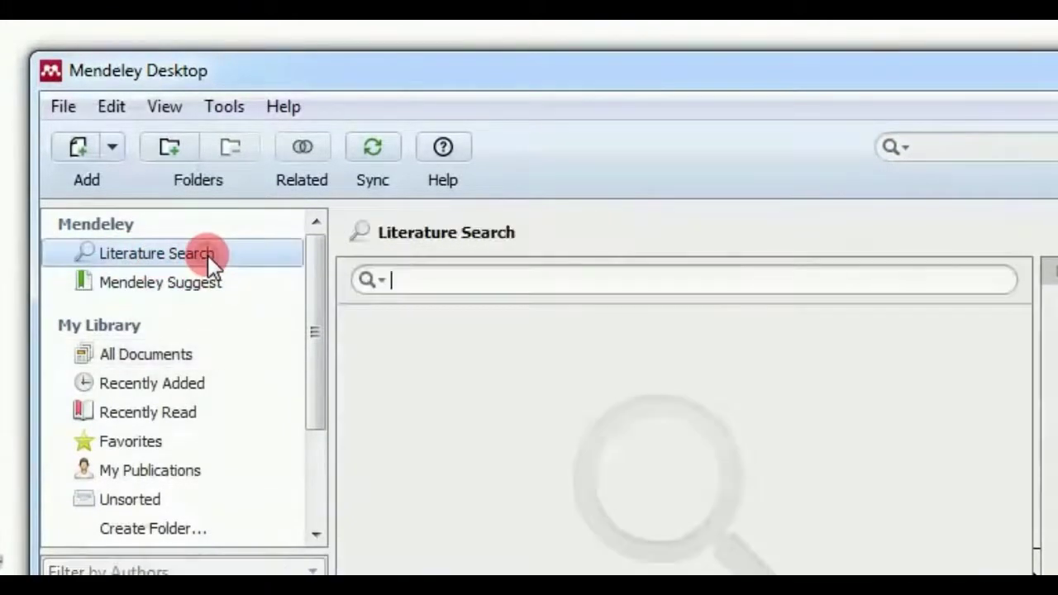
click(97, 254)
text(critic)
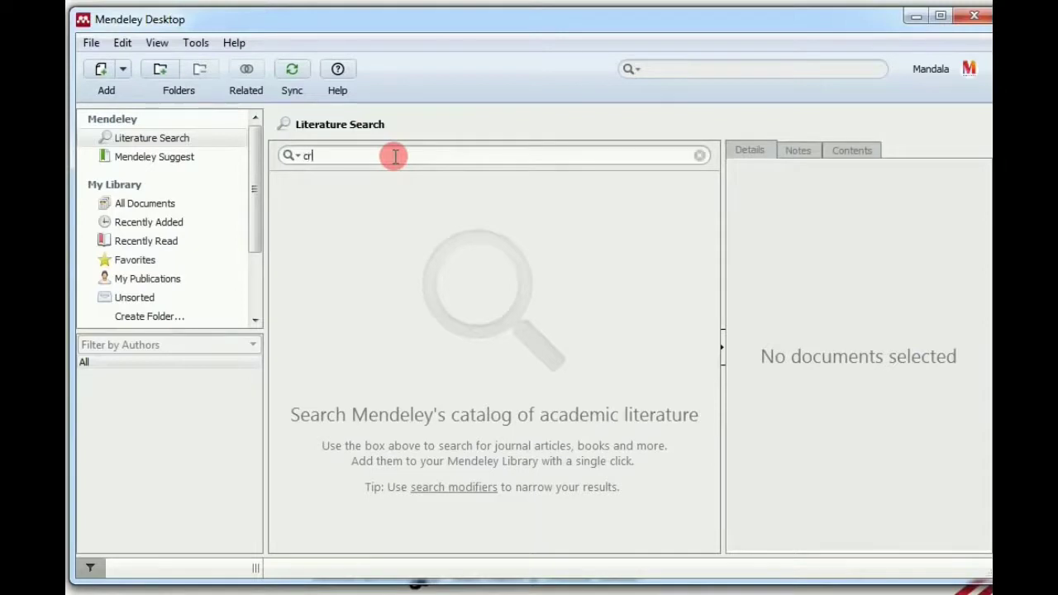
text(al thinking)
key(Return)
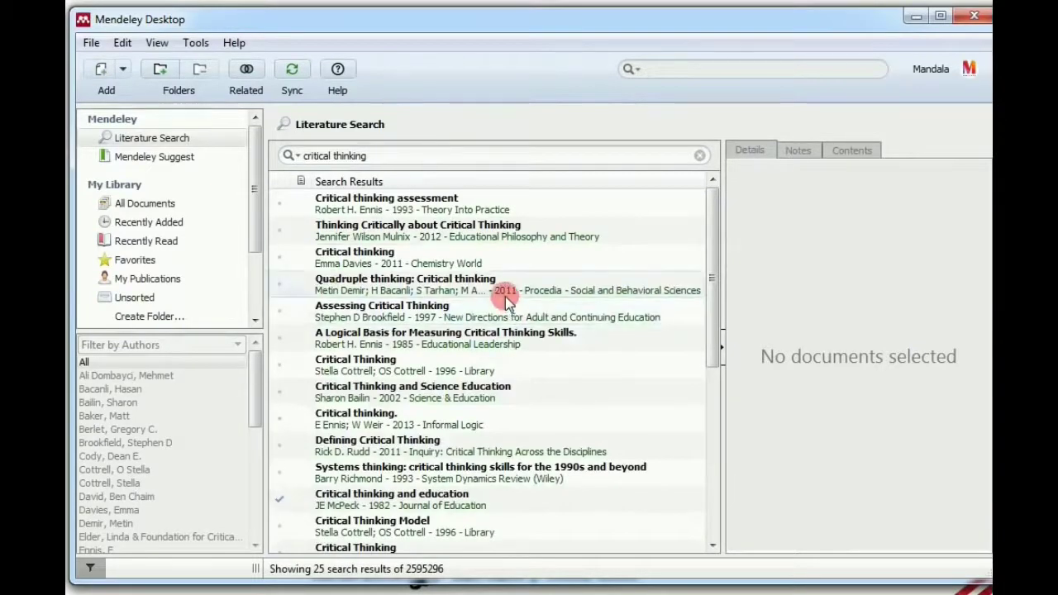
scroll(504, 366, down, 3)
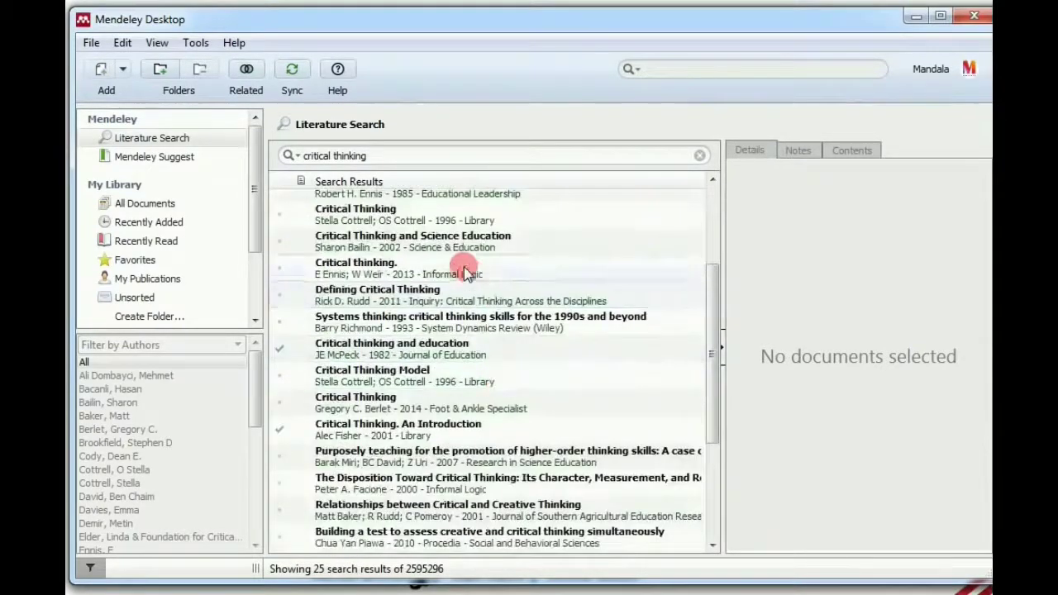
scroll(465, 271, up, 3)
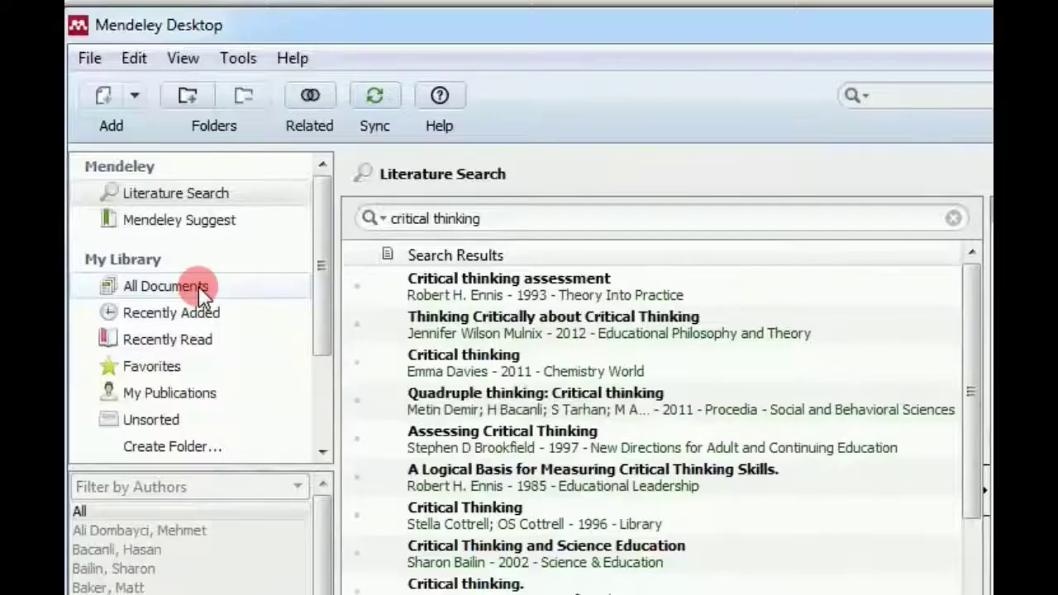
click(199, 285)
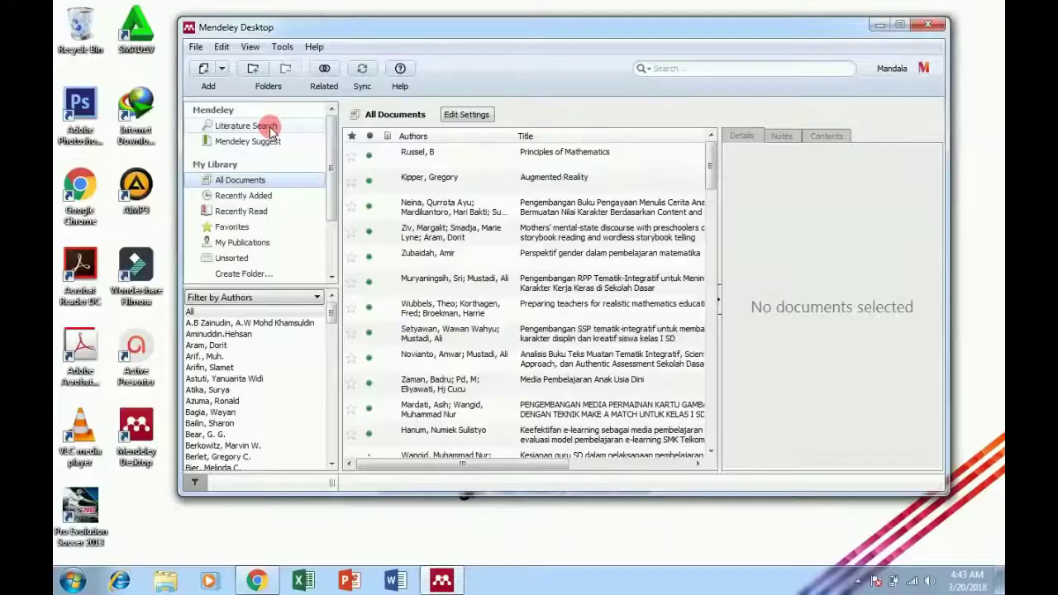
scroll(513, 206, down, 5)
scroll(531, 218, down, 5)
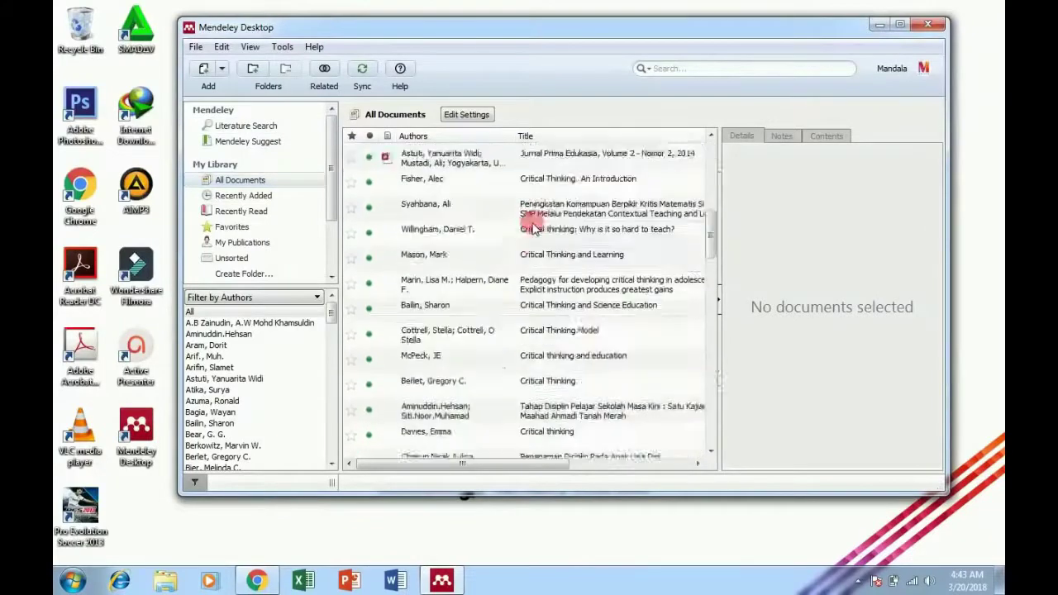
scroll(531, 225, down, 5)
scroll(533, 225, down, 5)
scroll(532, 227, down, 5)
scroll(531, 227, down, 1)
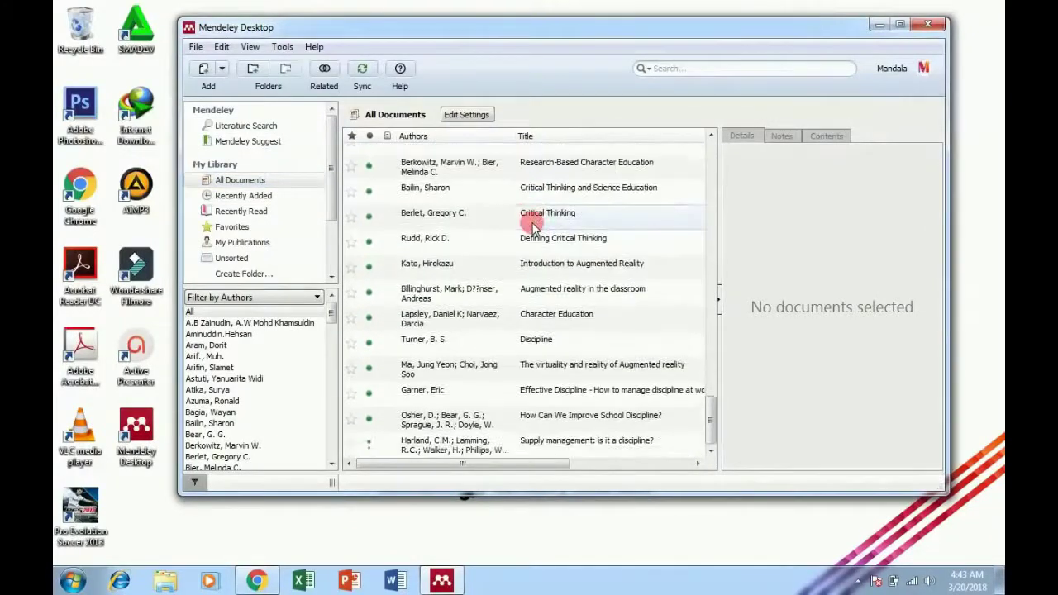
scroll(532, 227, up, 4)
scroll(532, 227, up, 5)
scroll(531, 223, down, 5)
scroll(531, 222, up, 10)
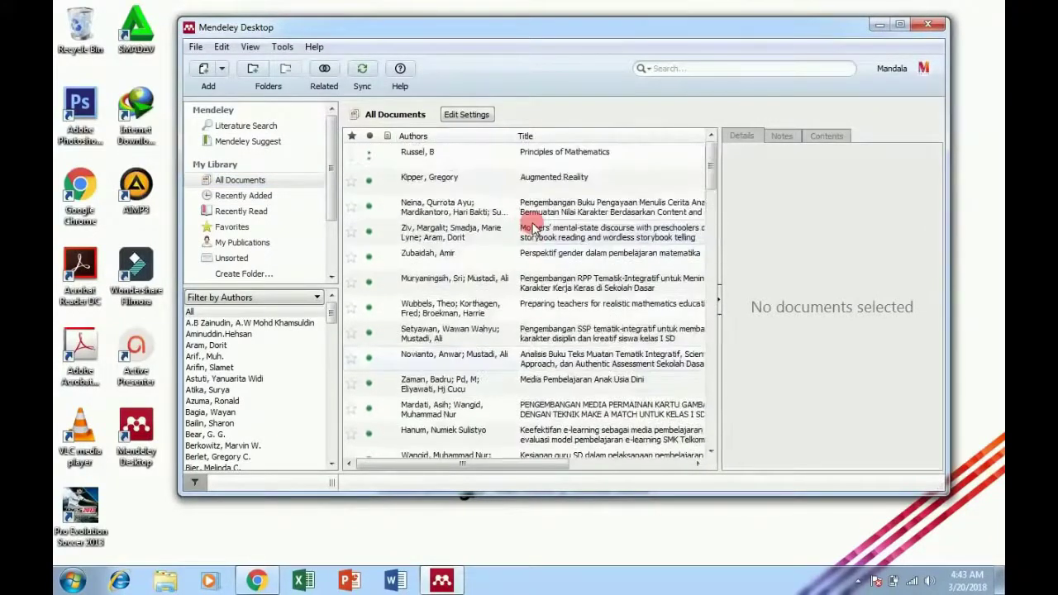
click(234, 126)
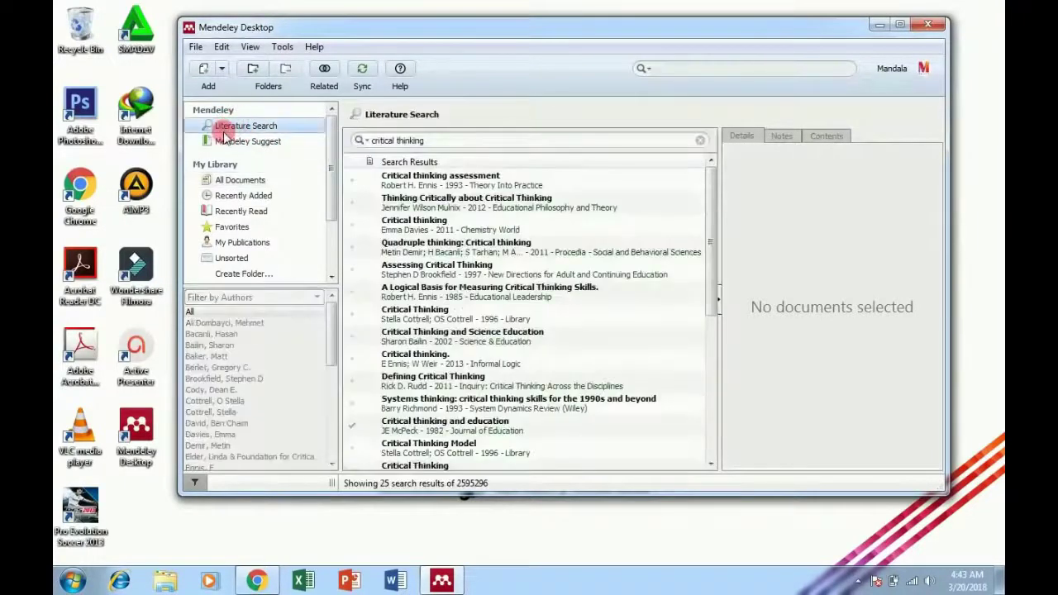
click(450, 223)
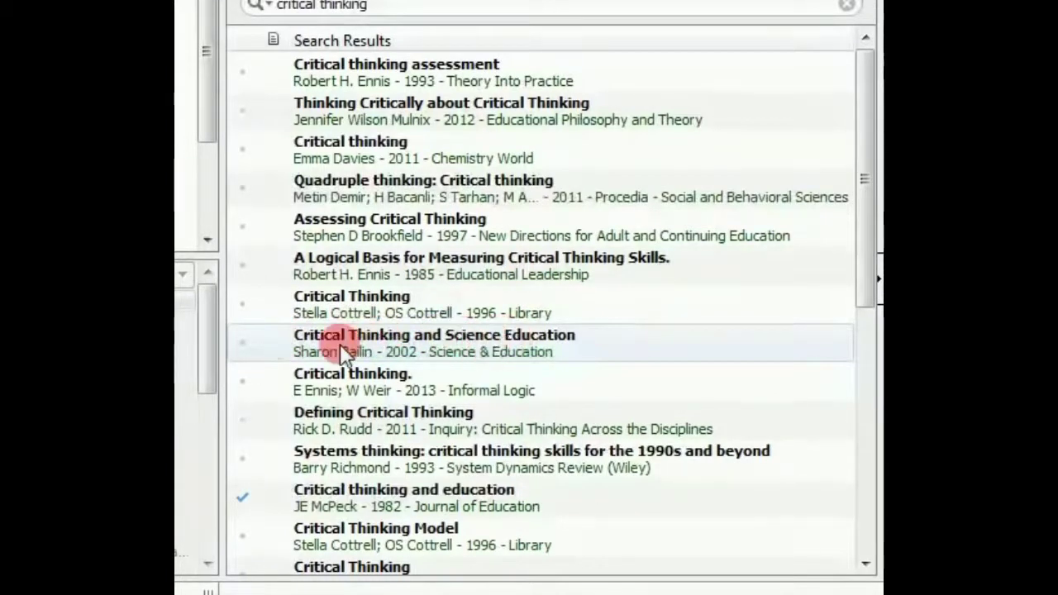
Mark the 2002 result 'Critical Thinking and Science Education' as added to the library.
click(243, 347)
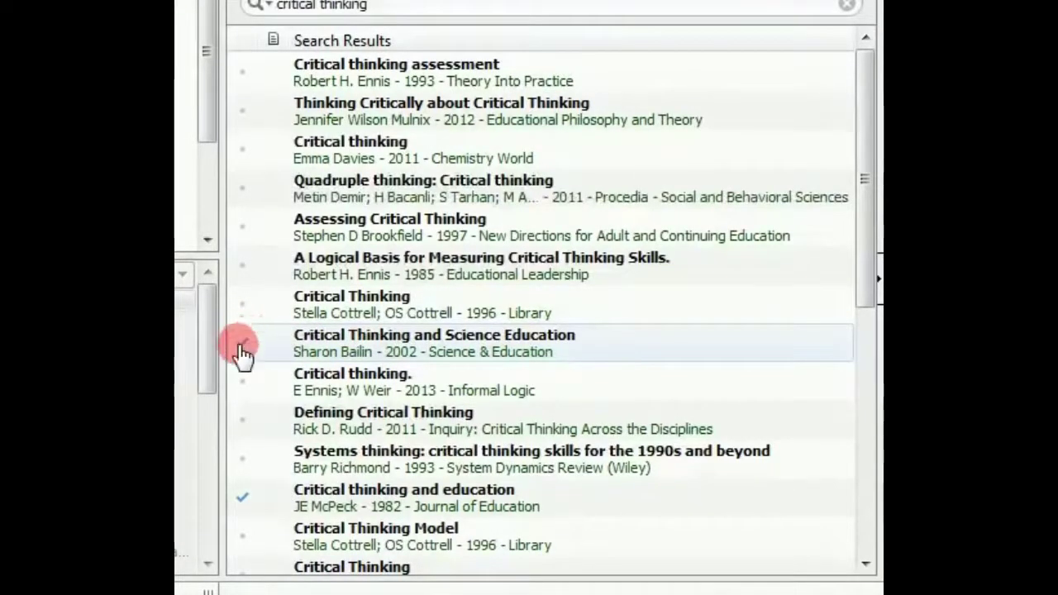
click(245, 349)
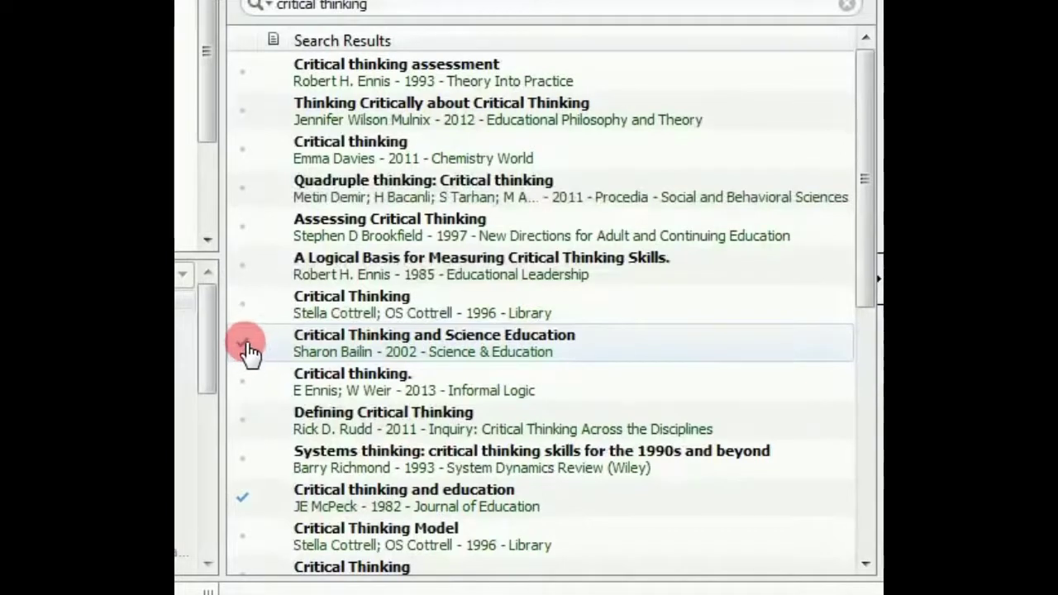
click(245, 347)
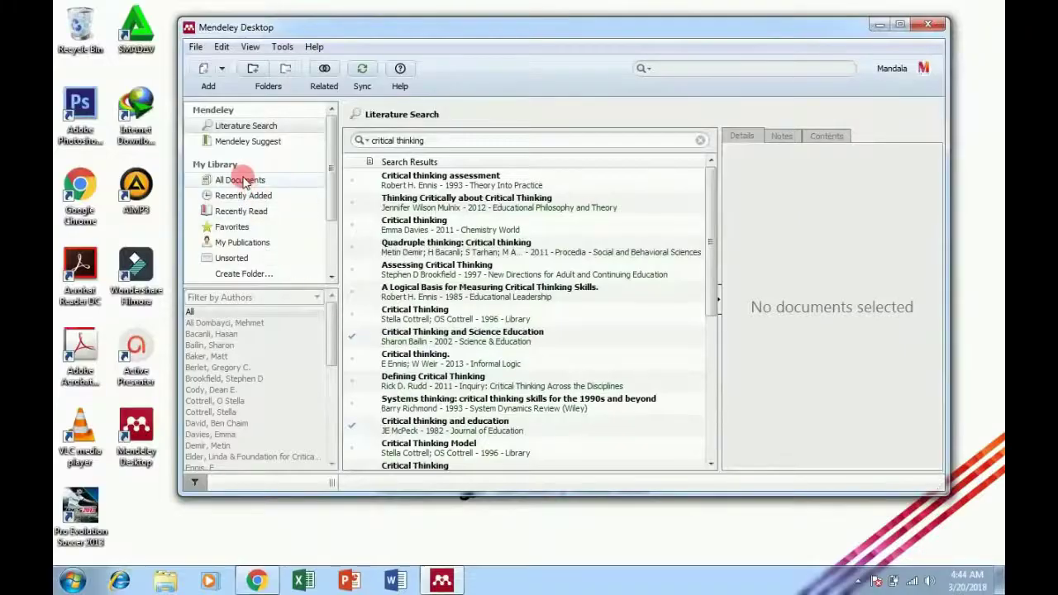
Return to All Documents, inspect the Critical thinking assessment entry, and scroll to the list top.
click(244, 182)
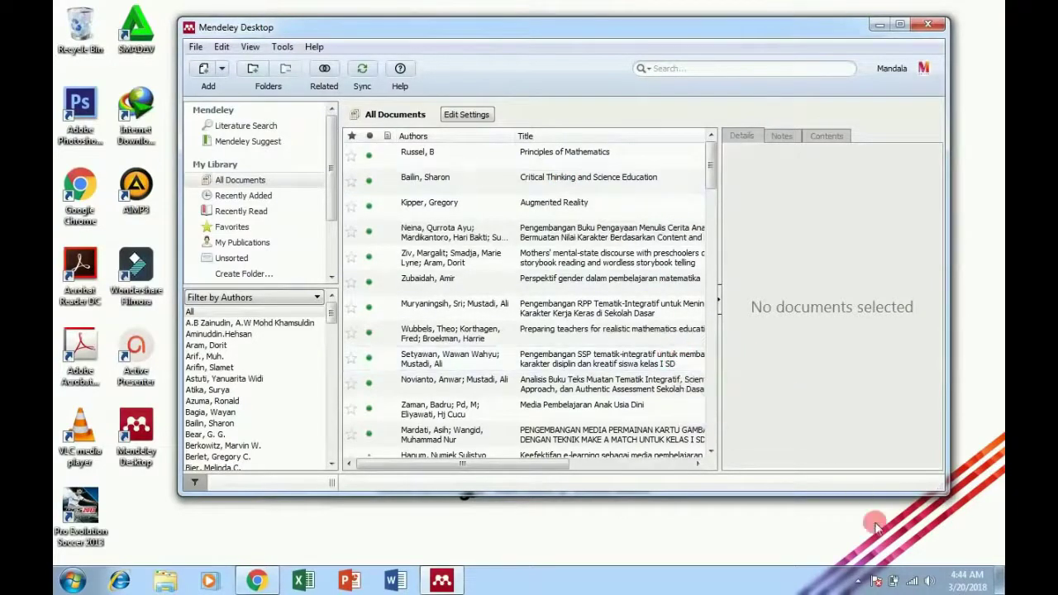
click(856, 580)
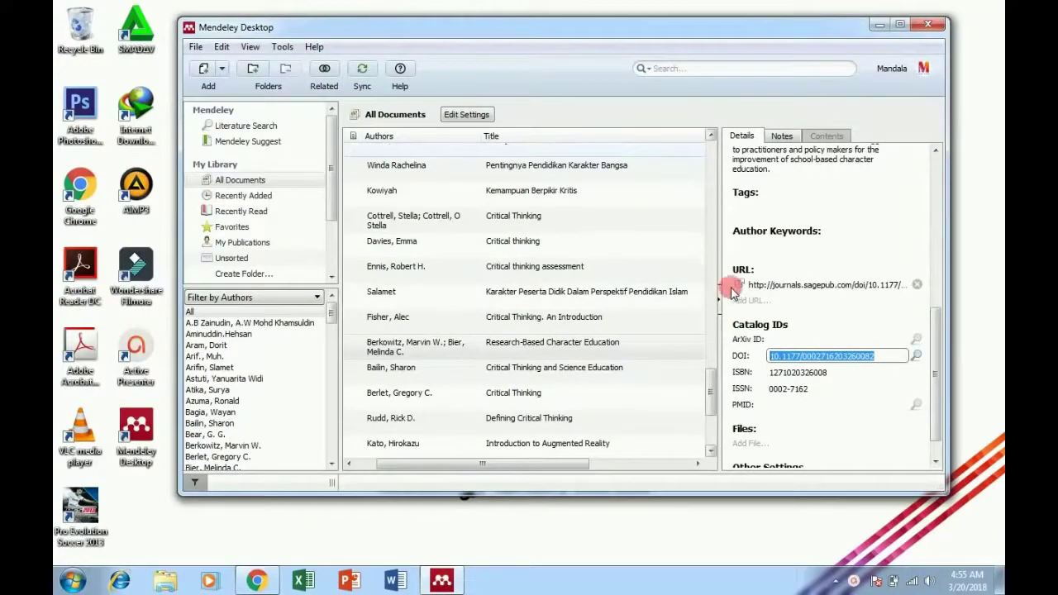
click(577, 267)
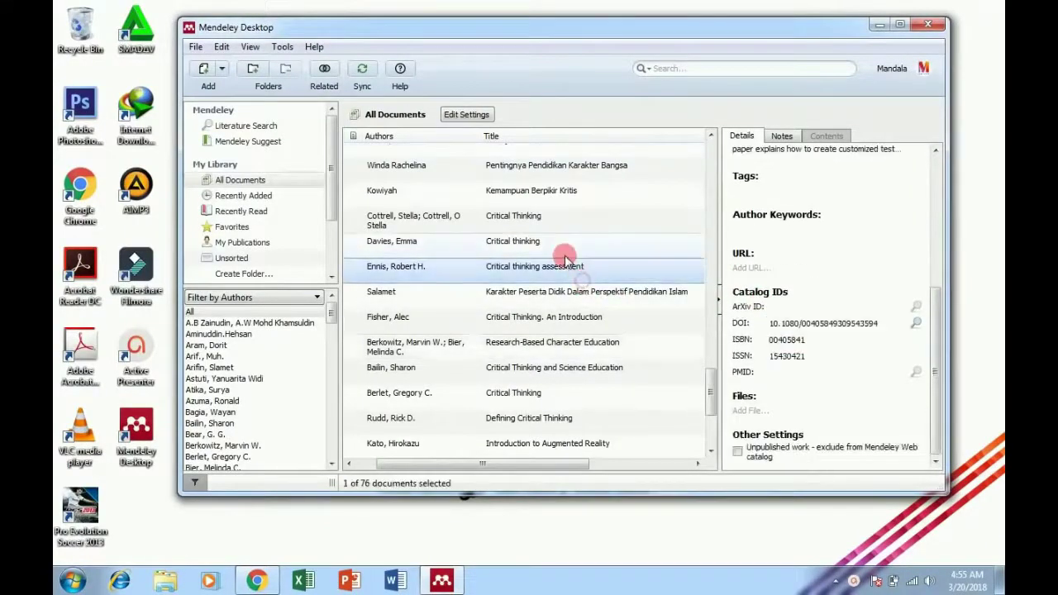
scroll(566, 259, up, 3)
scroll(566, 259, up, 3)
scroll(566, 259, up, 3)
scroll(566, 258, up, 3)
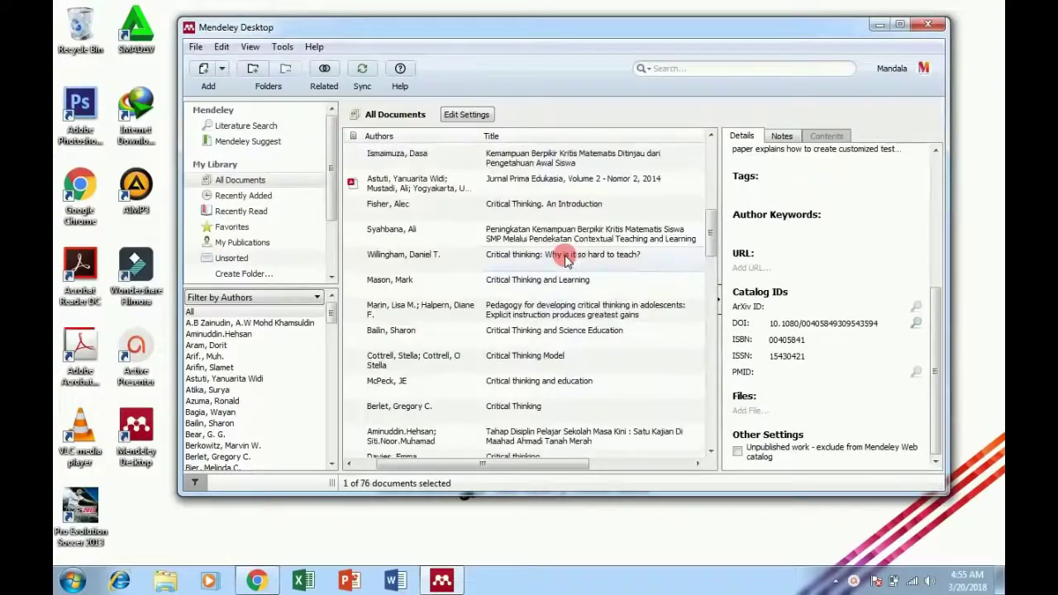
scroll(566, 258, up, 3)
scroll(566, 259, up, 2)
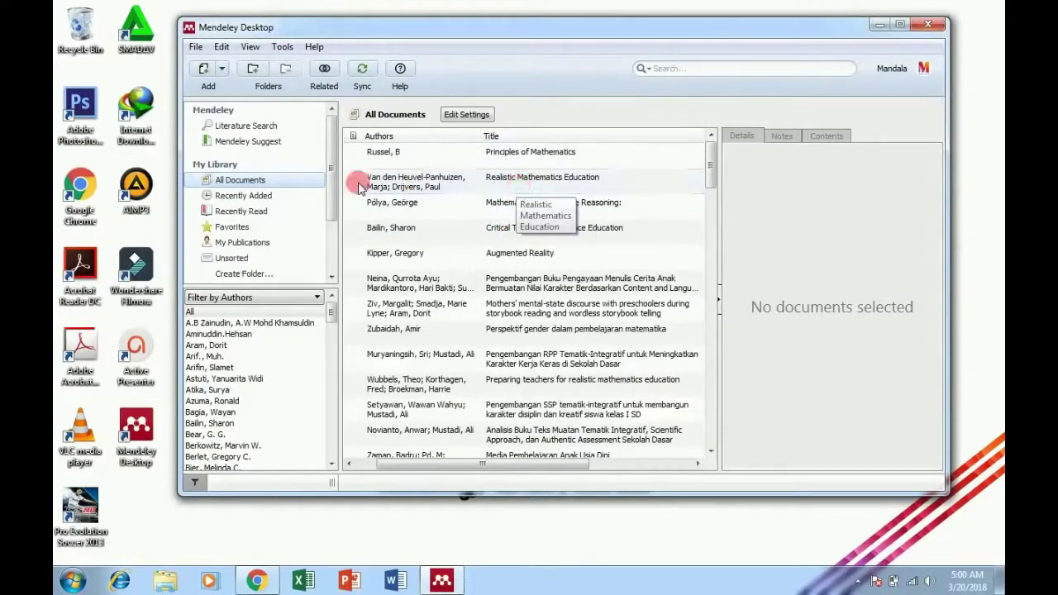
Review Realistic Mathematics Education's details, scrolling through its abstract down to the URL and DOI.
click(580, 187)
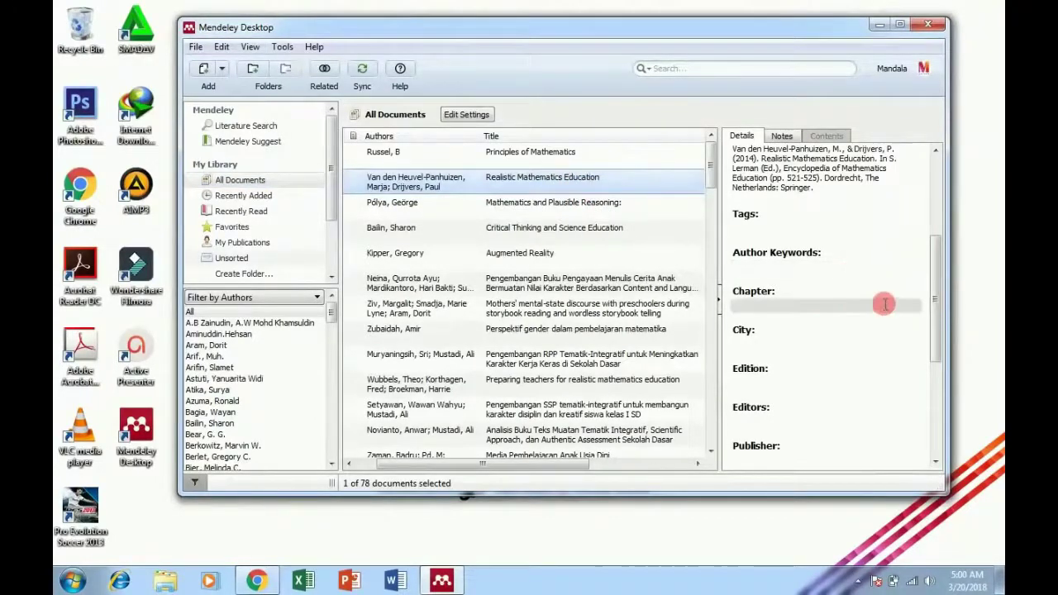
scroll(878, 303, down, 3)
scroll(878, 302, up, 3)
scroll(874, 289, up, 3)
scroll(874, 289, up, 1)
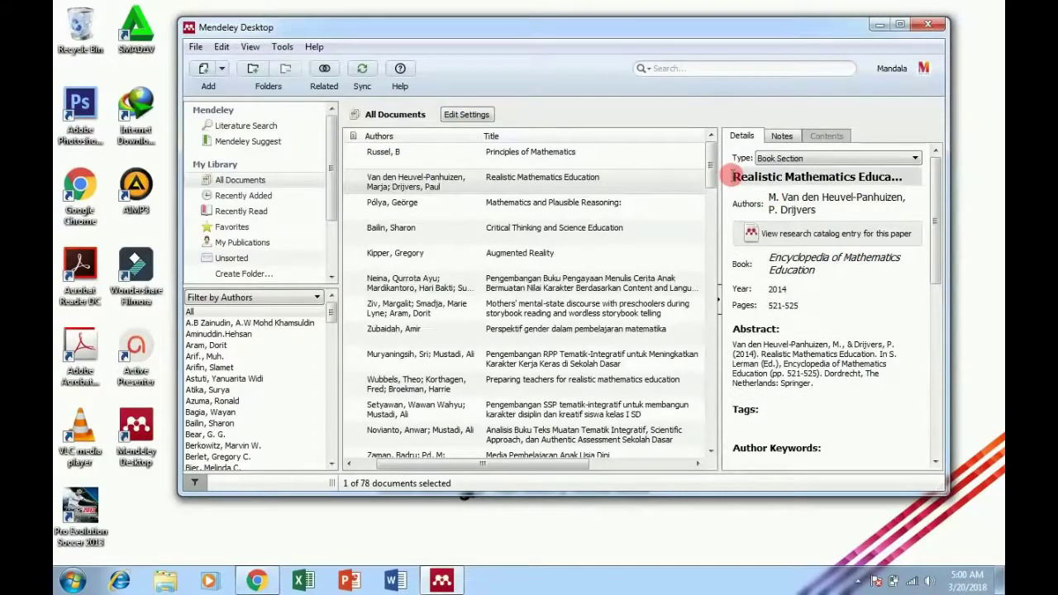
scroll(851, 319, down, 2)
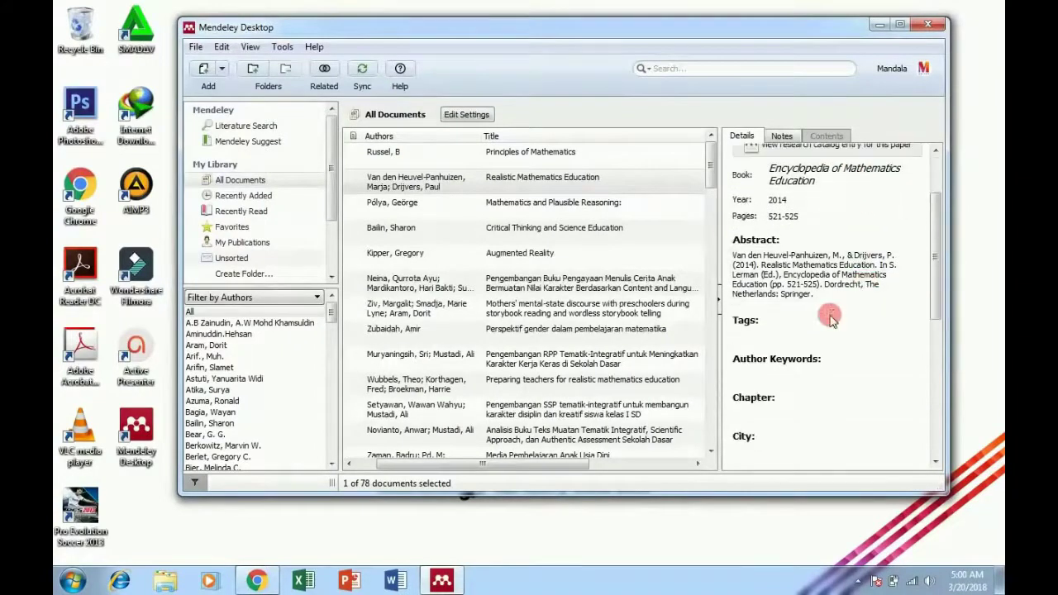
scroll(892, 281, down, 2)
scroll(885, 259, down, 2)
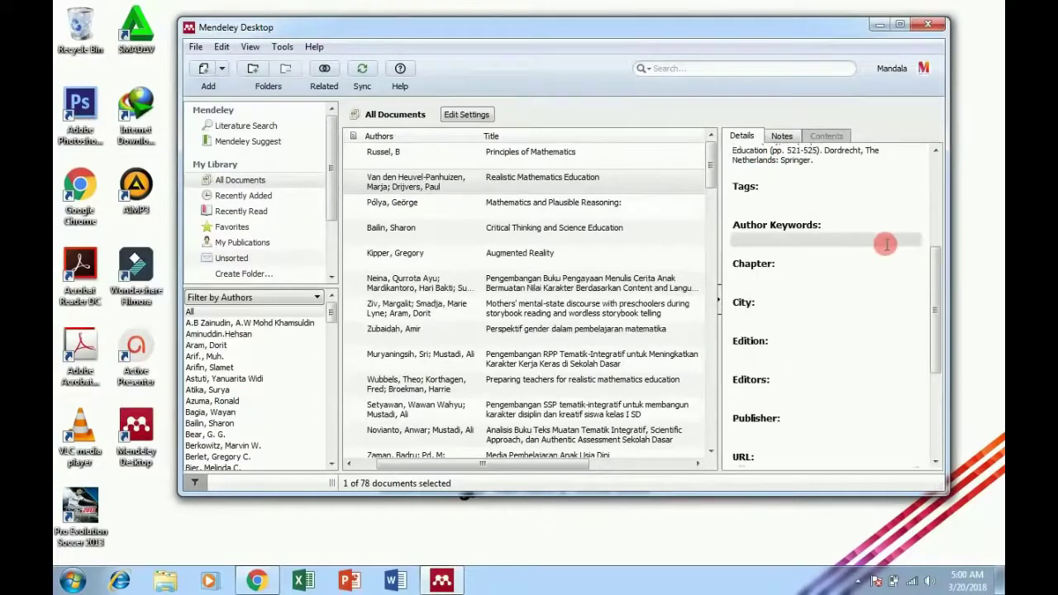
scroll(882, 244, down, 1)
scroll(886, 252, down, 2)
scroll(867, 244, up, 2)
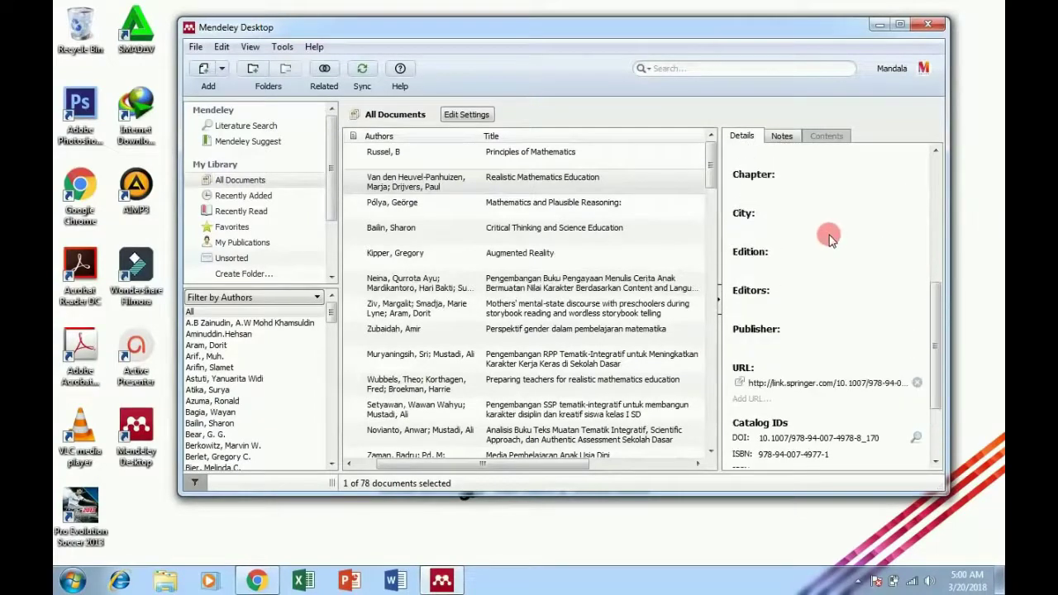
scroll(834, 233, up, 3)
scroll(836, 236, up, 1)
scroll(839, 239, up, 1)
scroll(837, 238, down, 5)
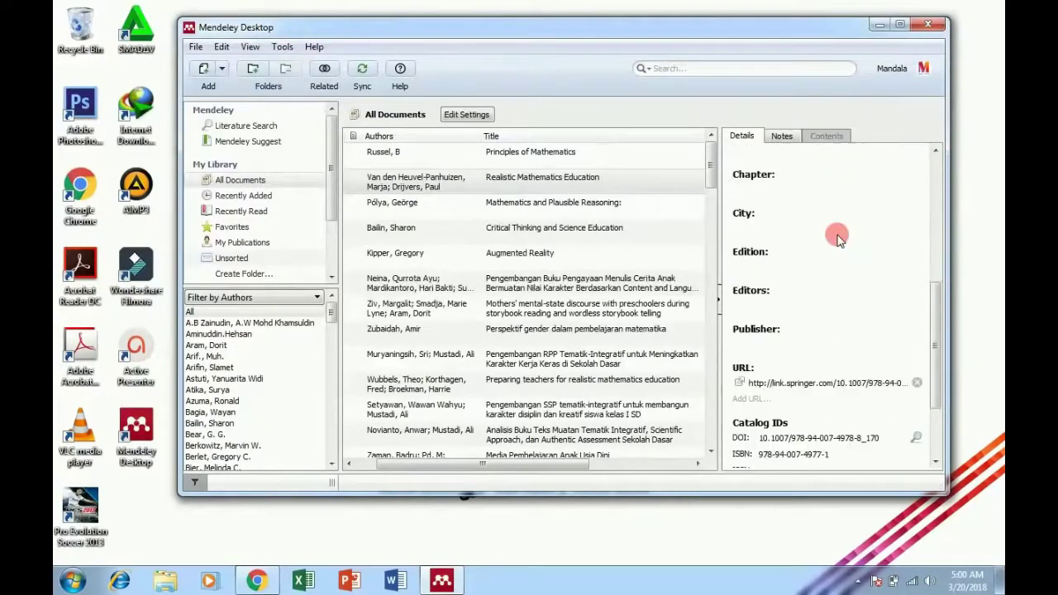
scroll(841, 237, down, 2)
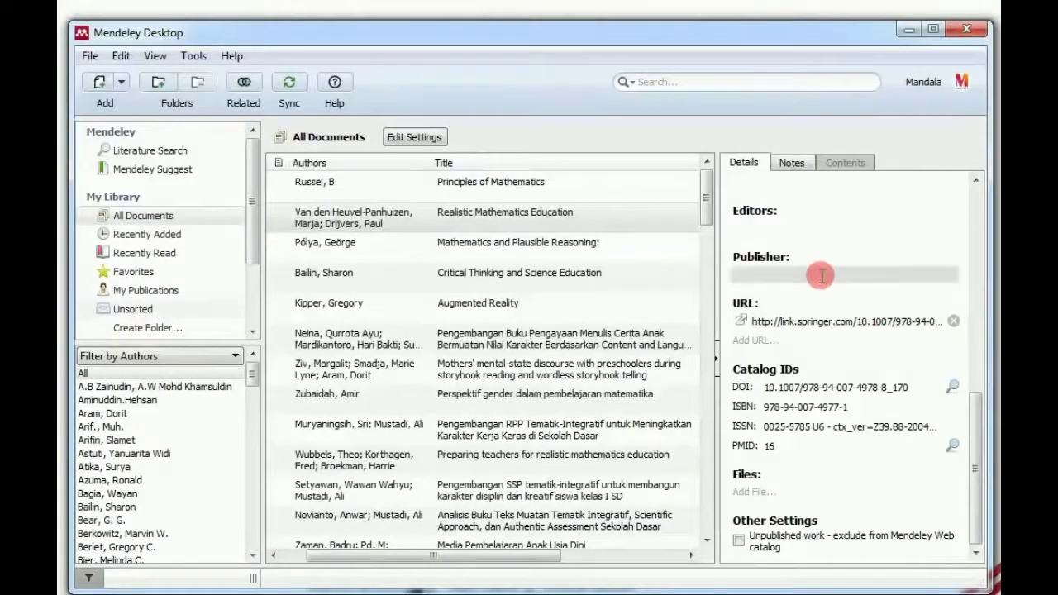
click(602, 226)
drag(583, 212, 326, 276)
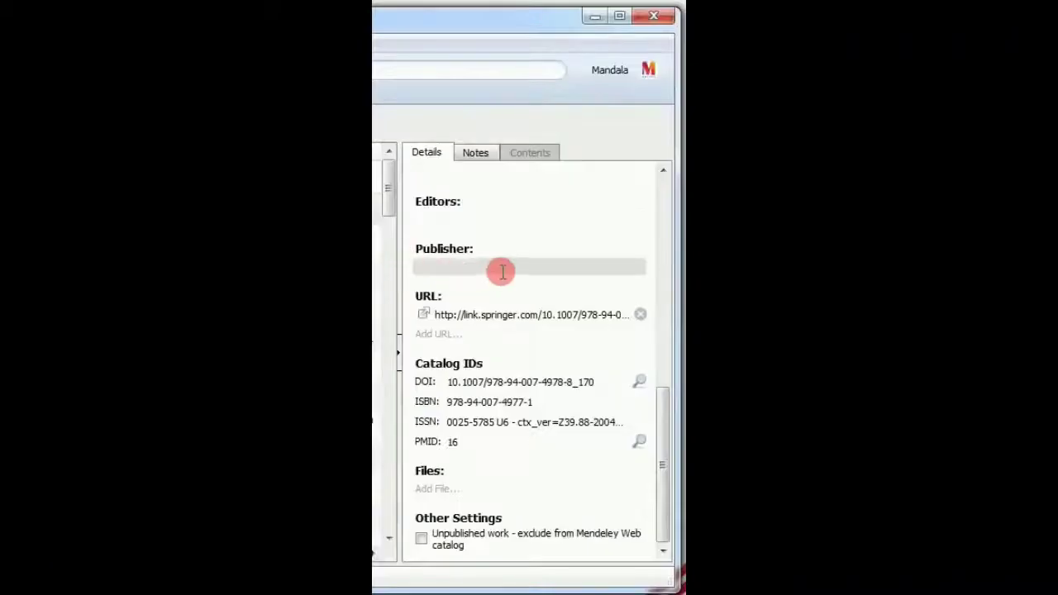
scroll(803, 235, up, 5)
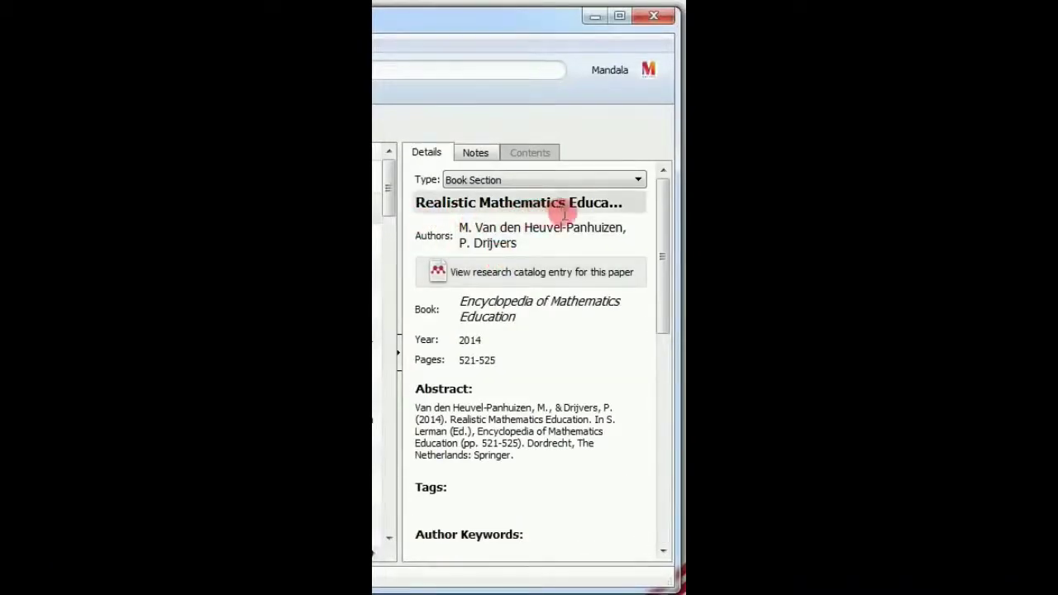
scroll(611, 248, down, 4)
scroll(605, 277, down, 2)
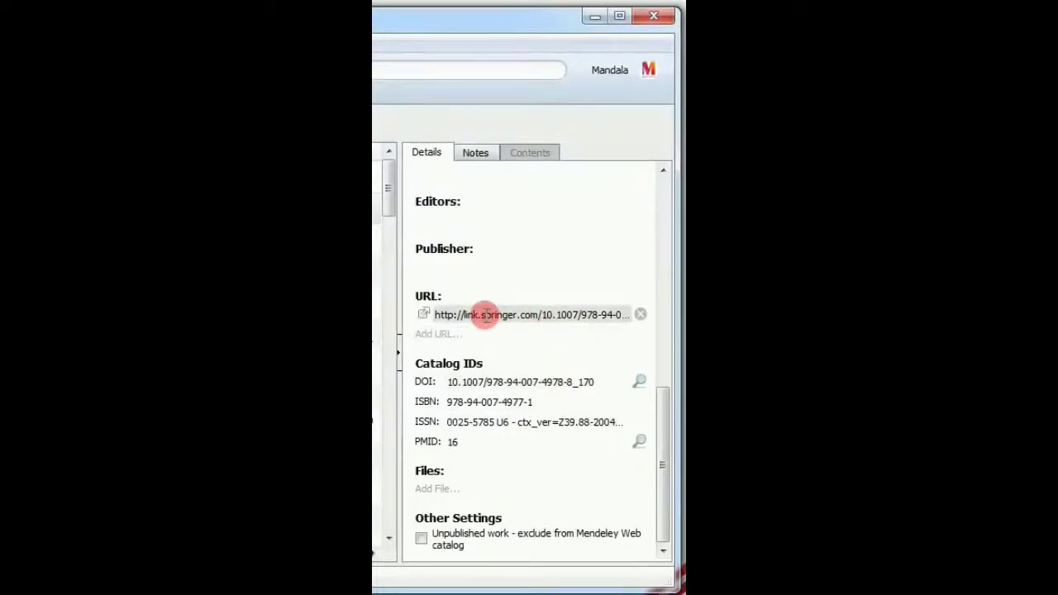
click(485, 313)
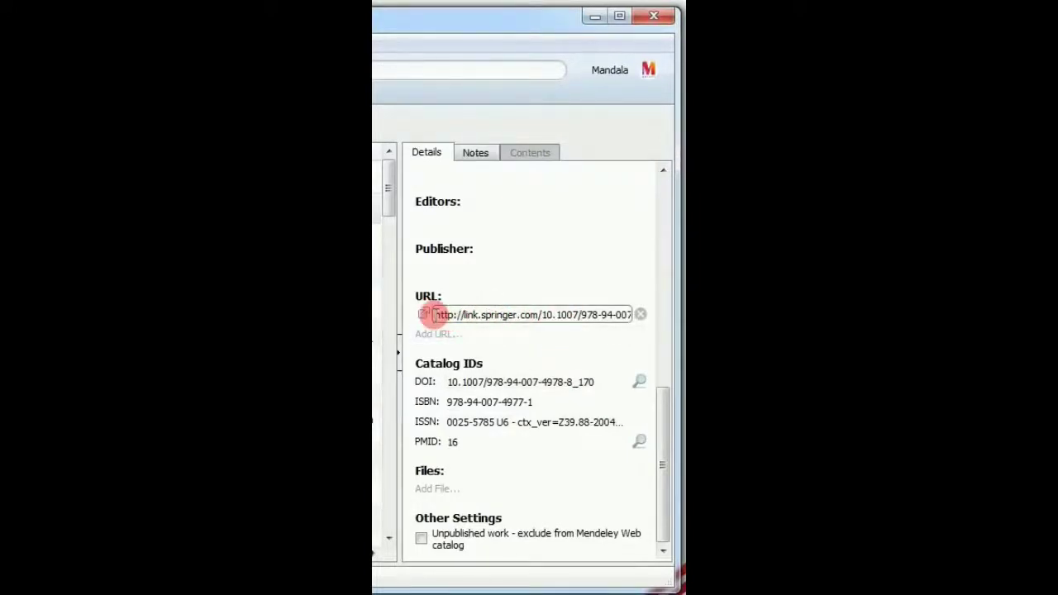
drag(431, 314, 648, 314)
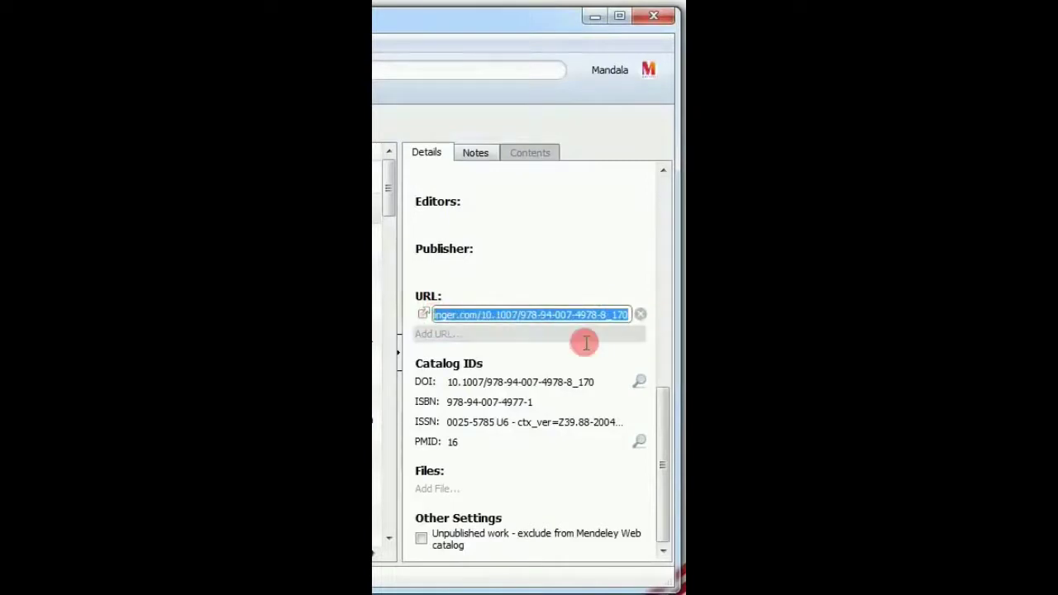
click(506, 380)
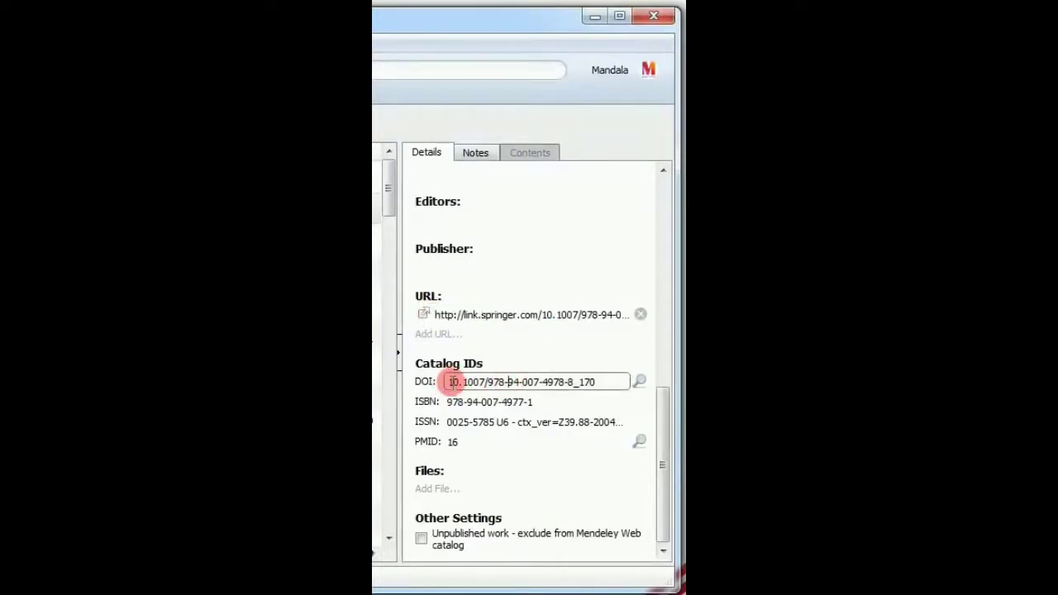
drag(452, 381, 609, 377)
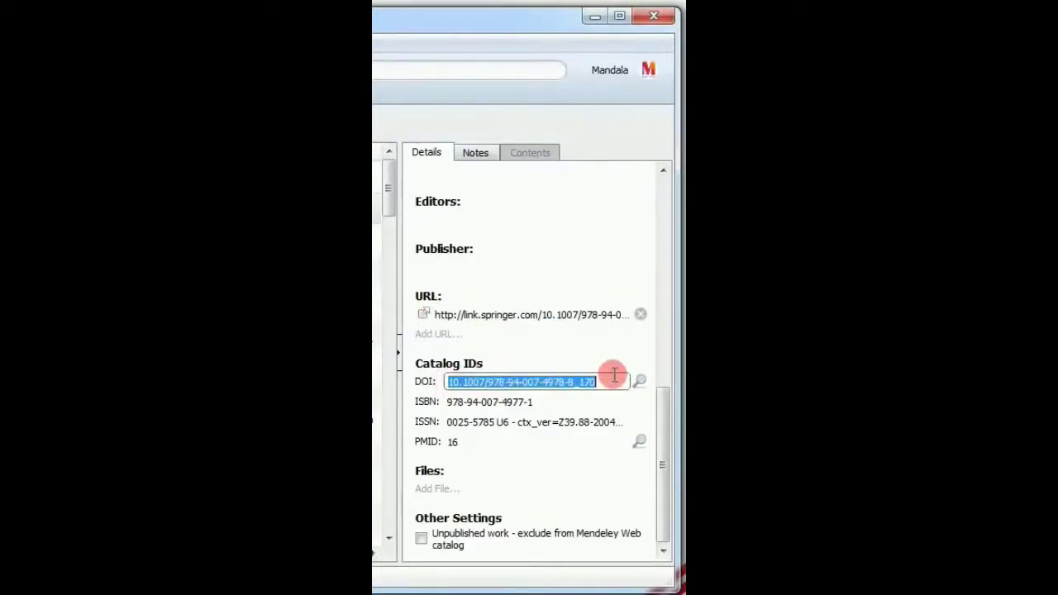
right_click(578, 381)
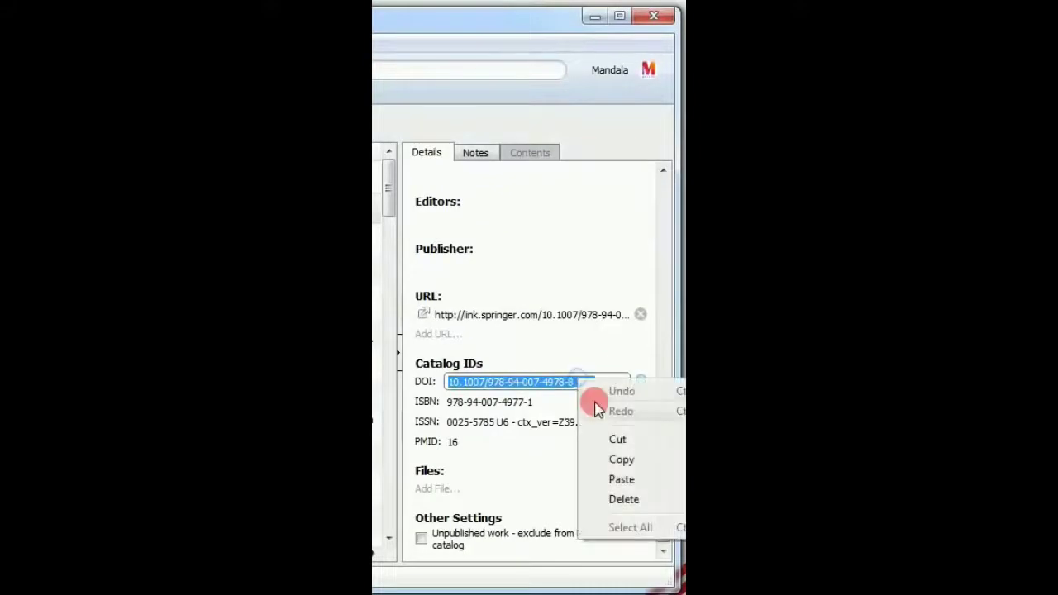
click(619, 459)
Load the Sci-Hub bookmark in a new Chrome tab, reloading until its search page appears.
click(256, 580)
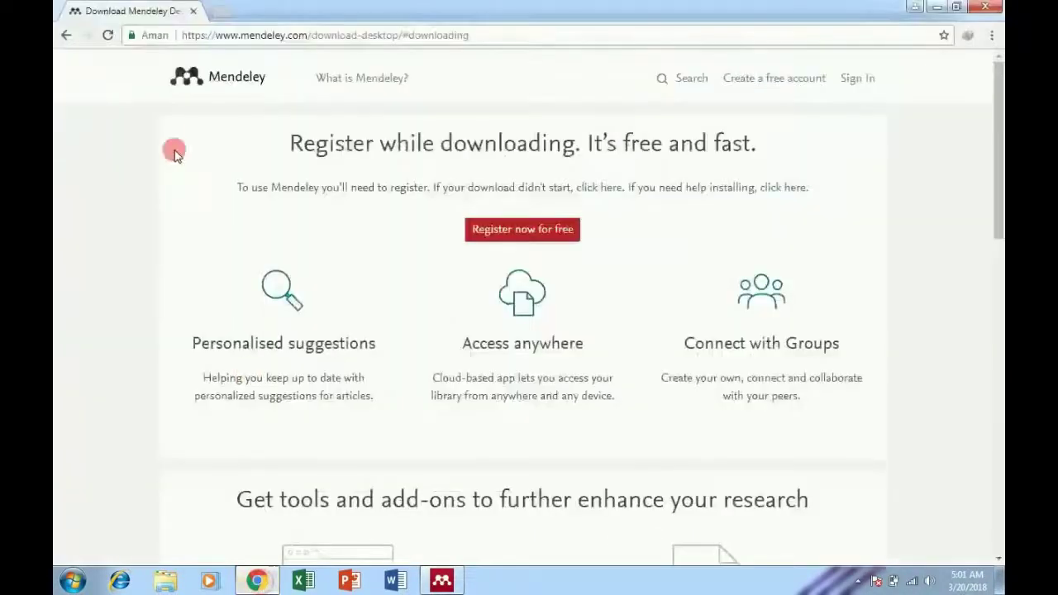
click(219, 11)
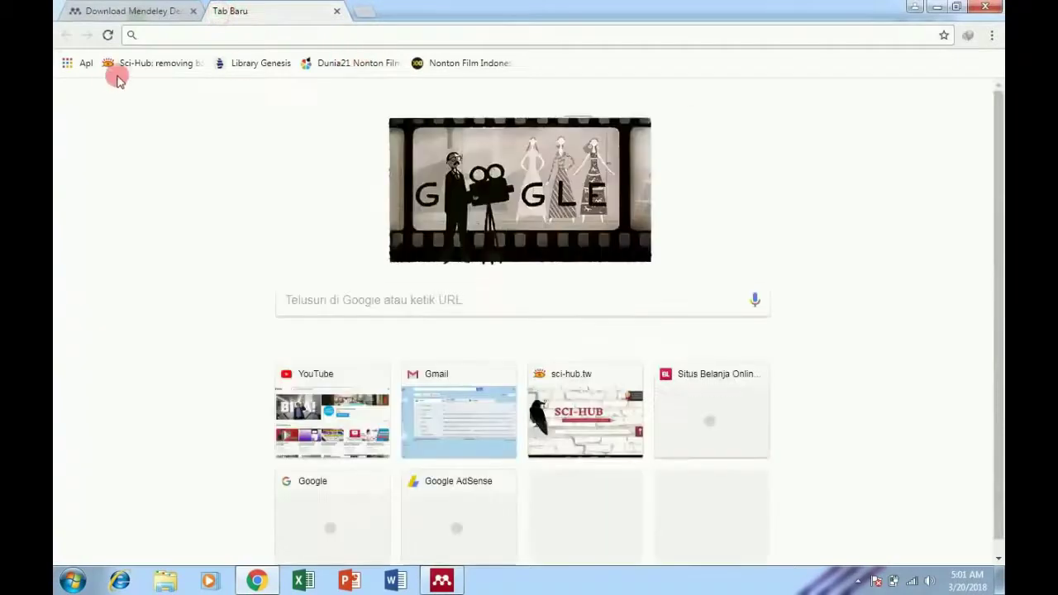
click(139, 64)
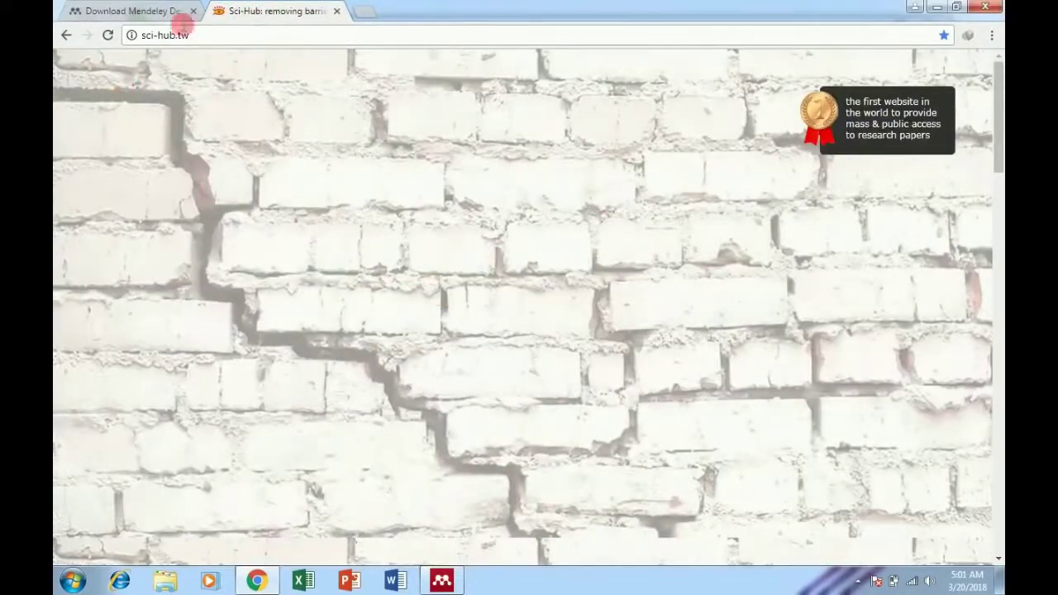
click(107, 36)
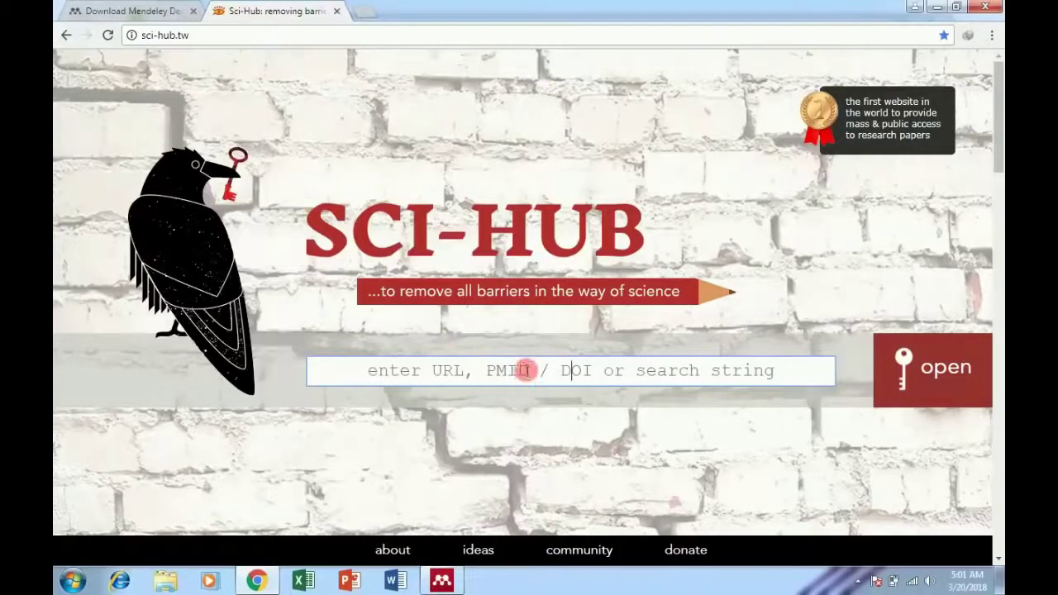
right_click(523, 370)
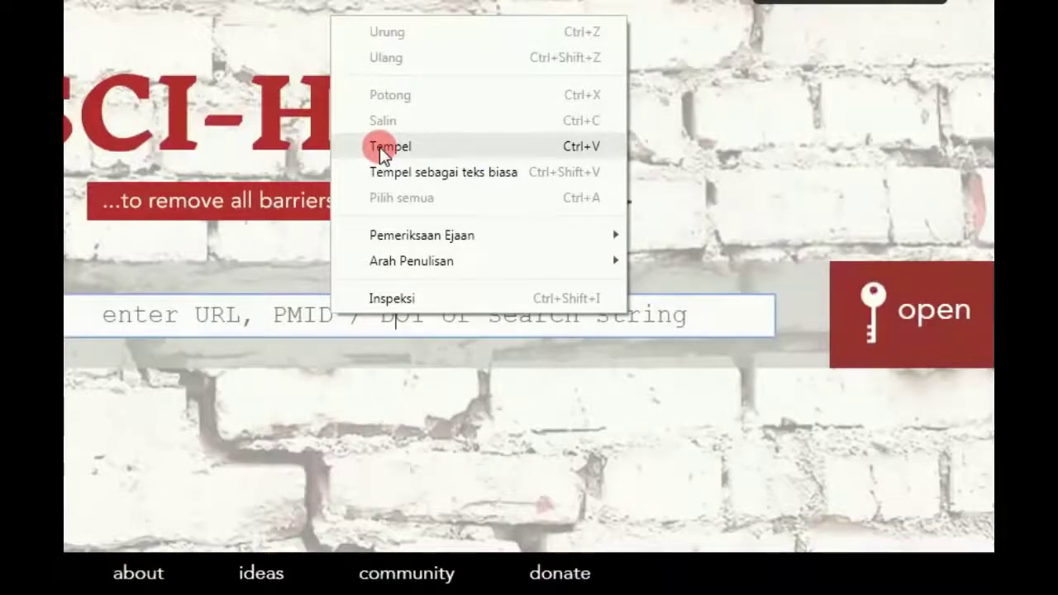
click(561, 258)
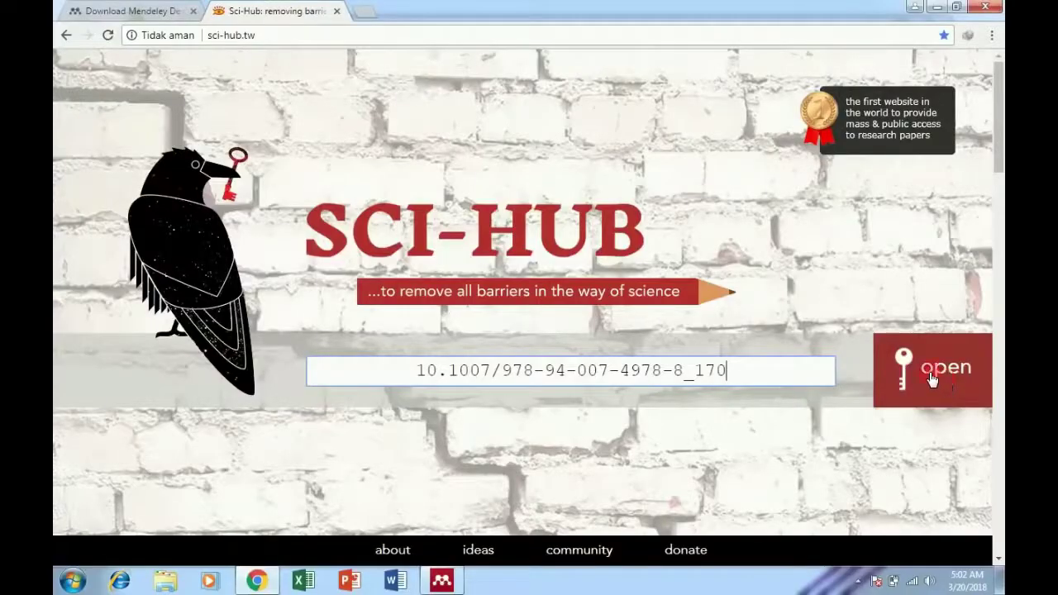
click(931, 379)
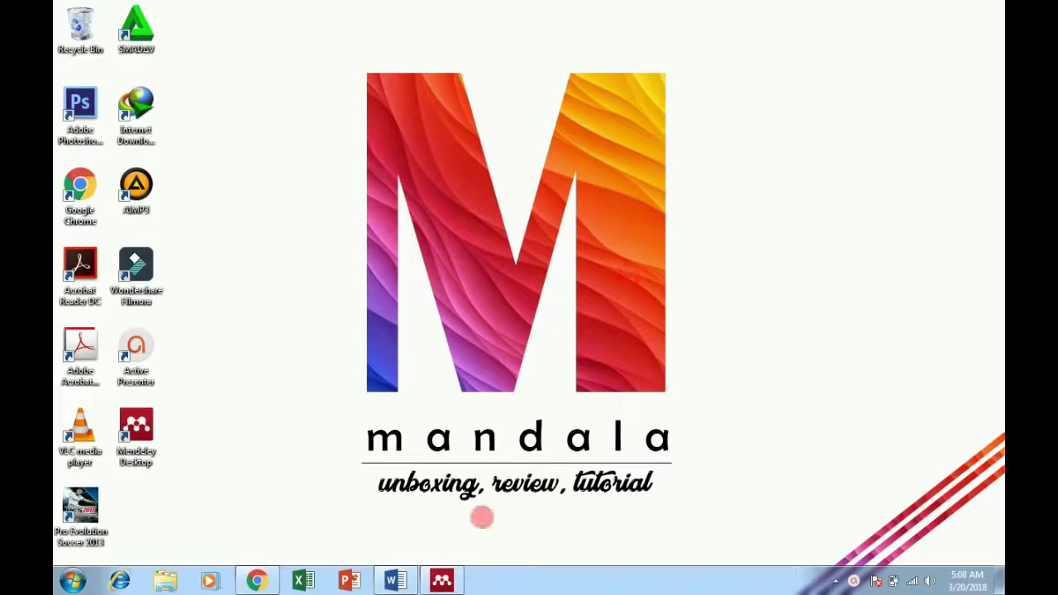
Show the Realistic Mathematics Education reference details in Mendeley, then bring blank Document1 forward.
click(441, 580)
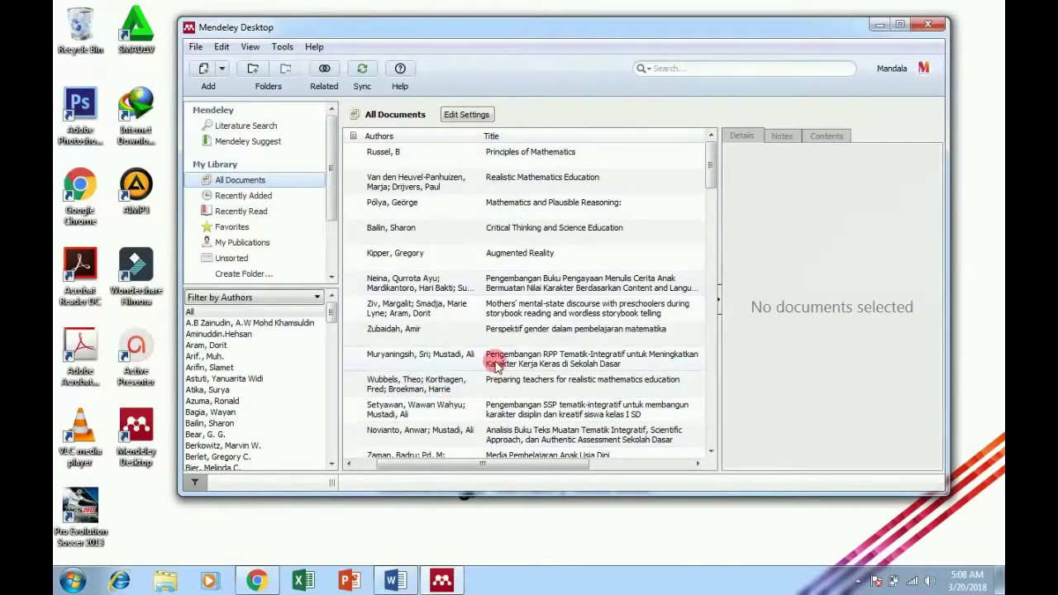
mouse_move(397, 582)
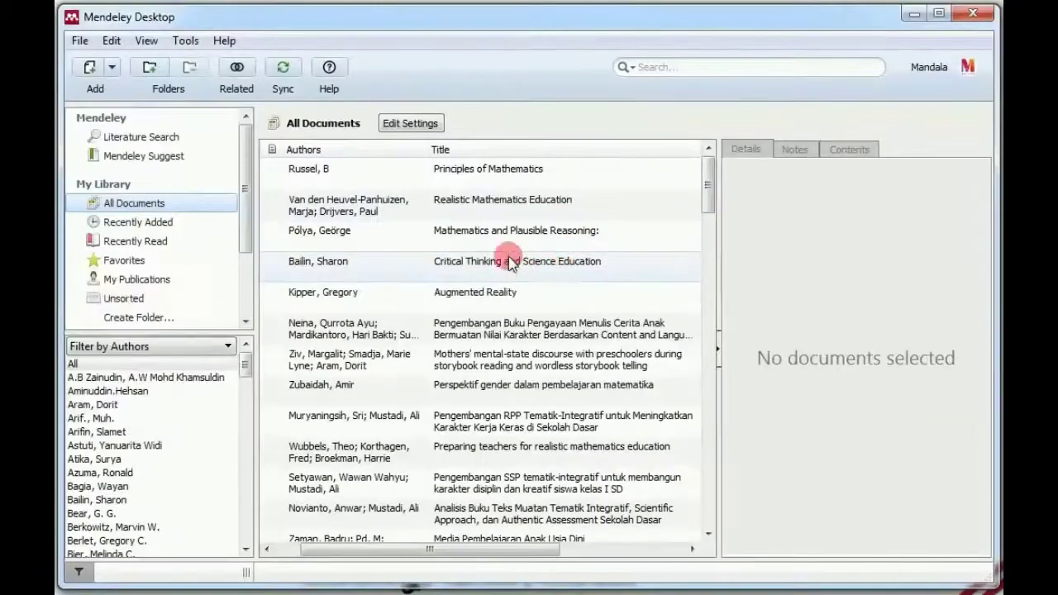
click(477, 215)
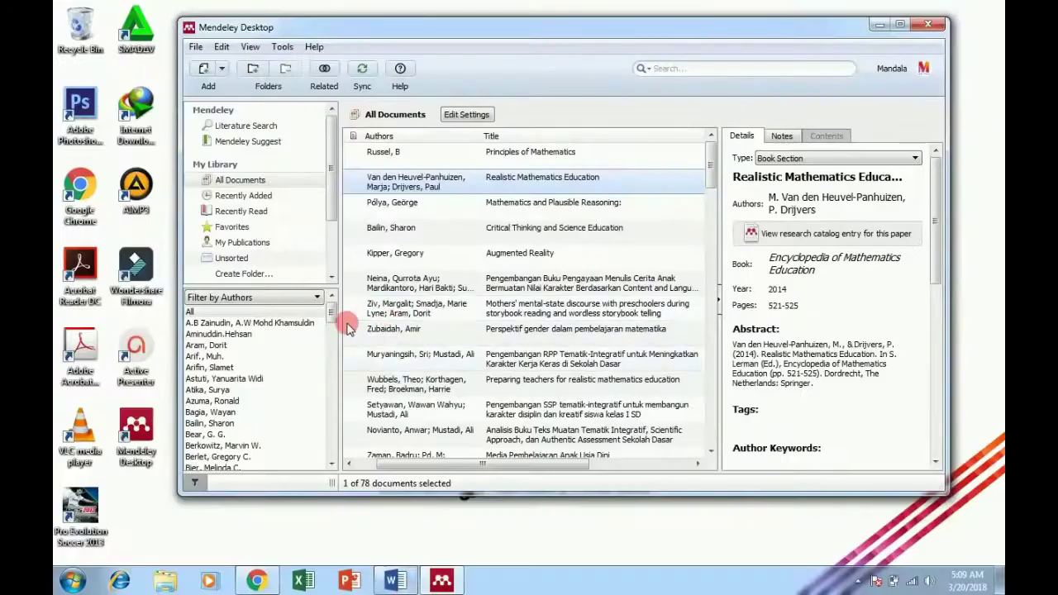
click(395, 581)
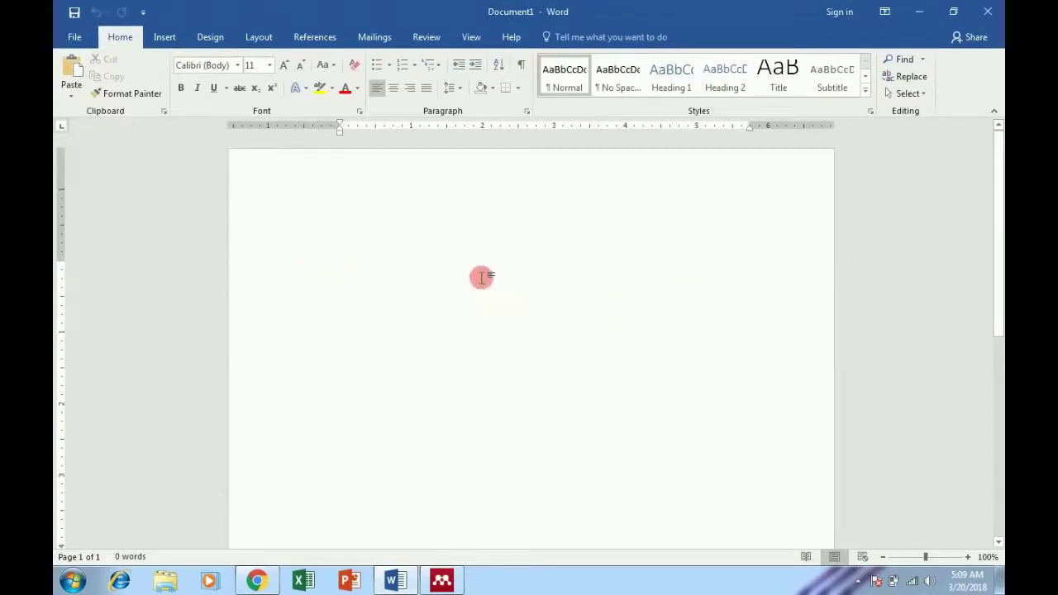
click(441, 582)
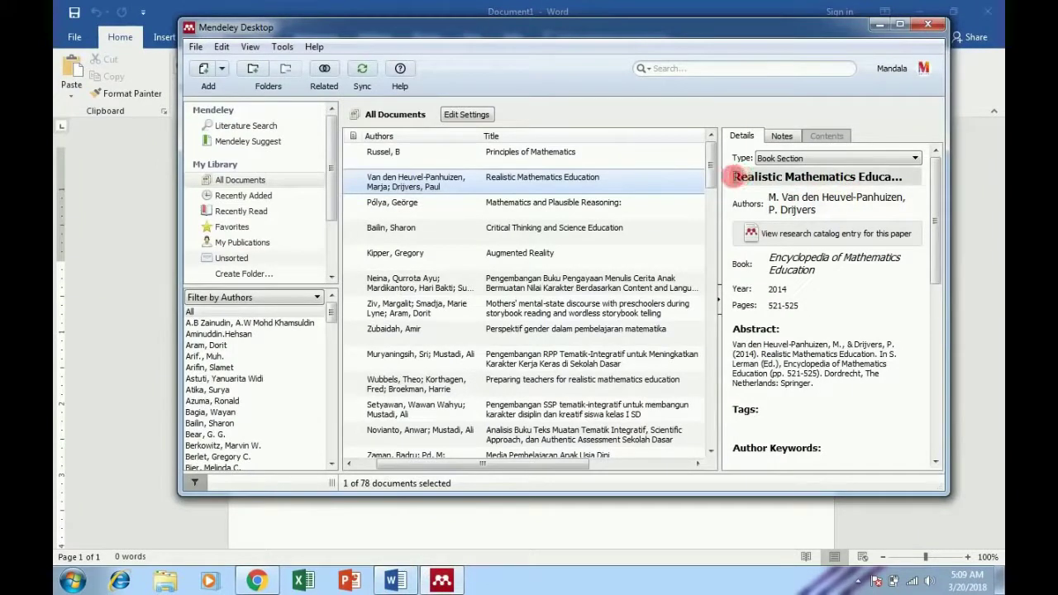
click(377, 525)
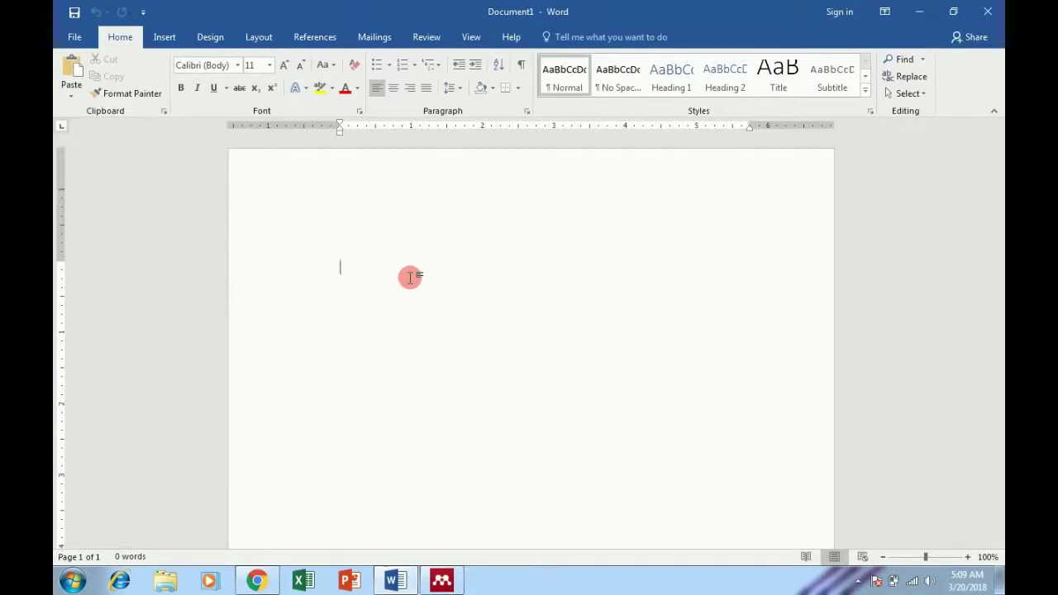
Type 'Matematika merupakan suatu pembelajaran yang harus disajika secara konkret kepada siswa'.
text(realisti)
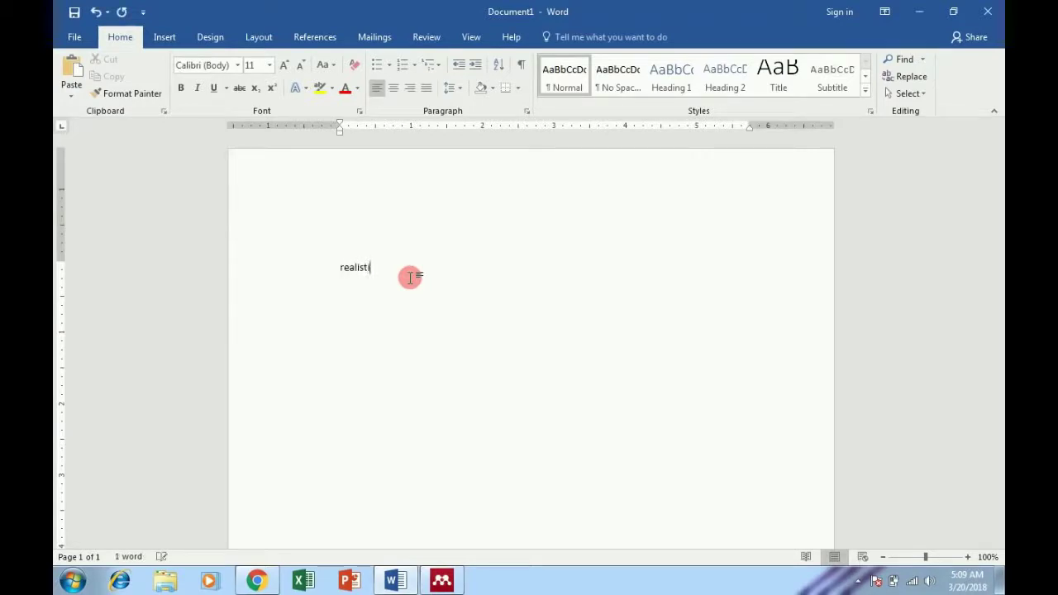
text( m)
text(ate)
text(a a)
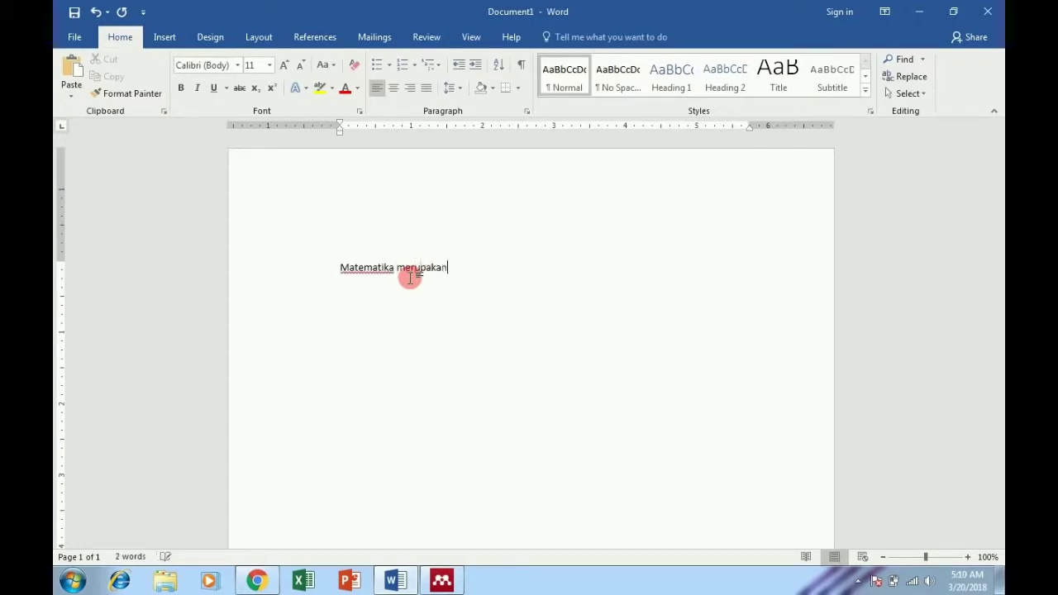
text( suatu pe)
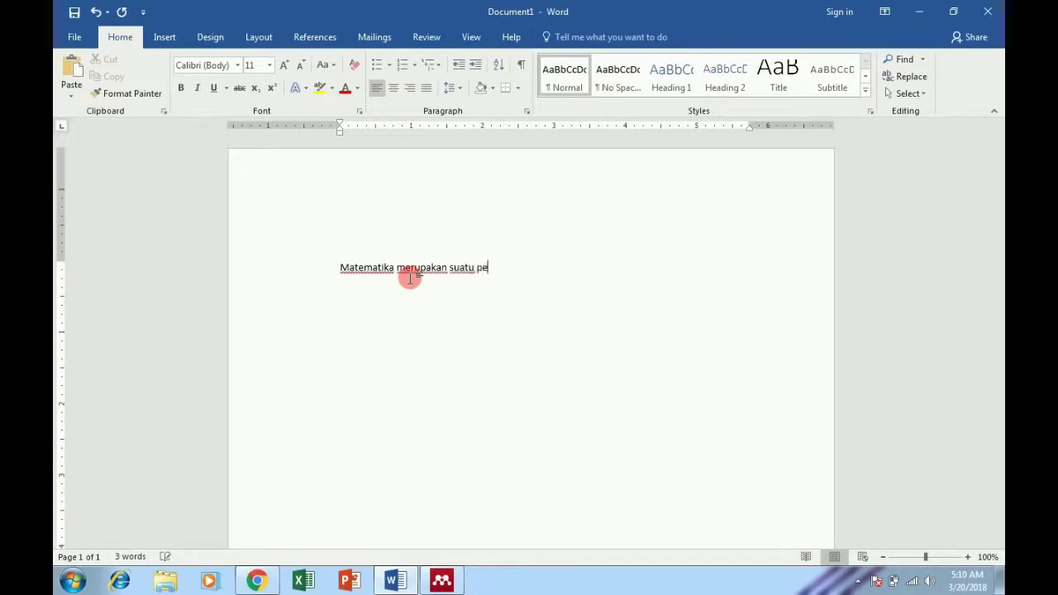
text(ya)
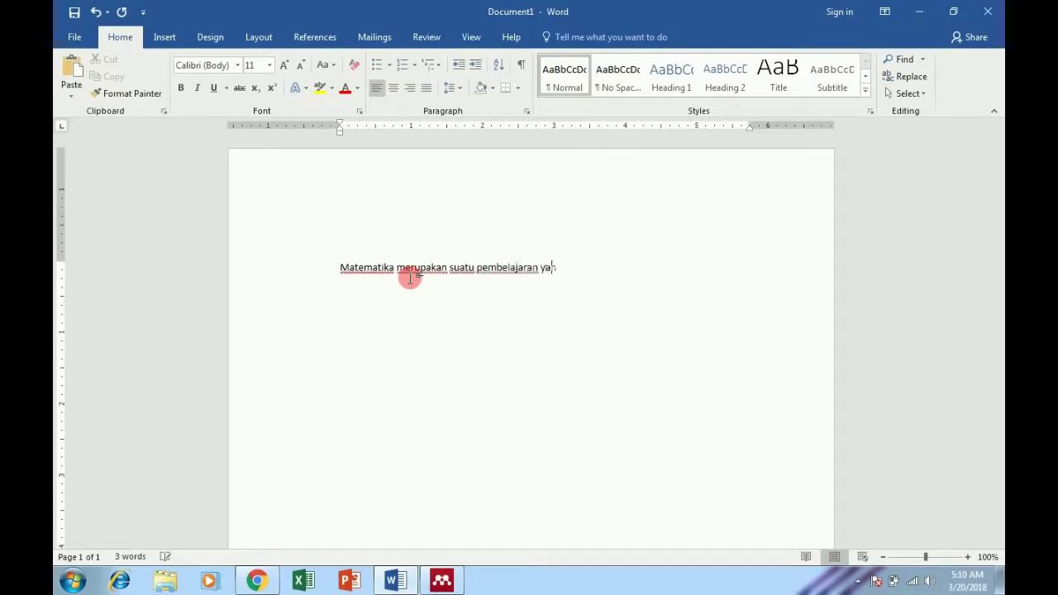
text(ng harus disajika)
text( se)
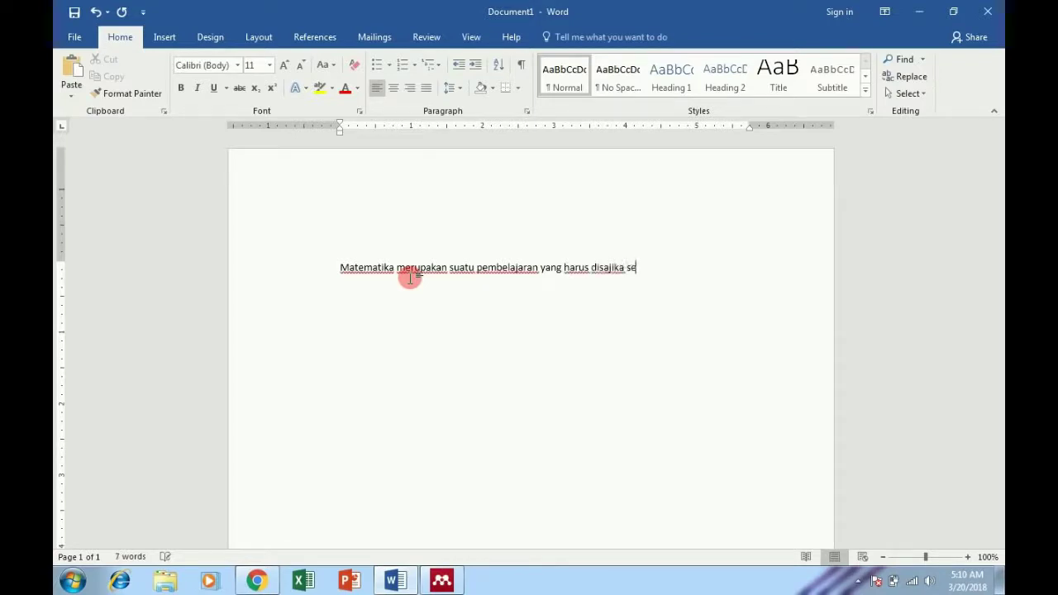
text(cara ko)
text(nkret ke)
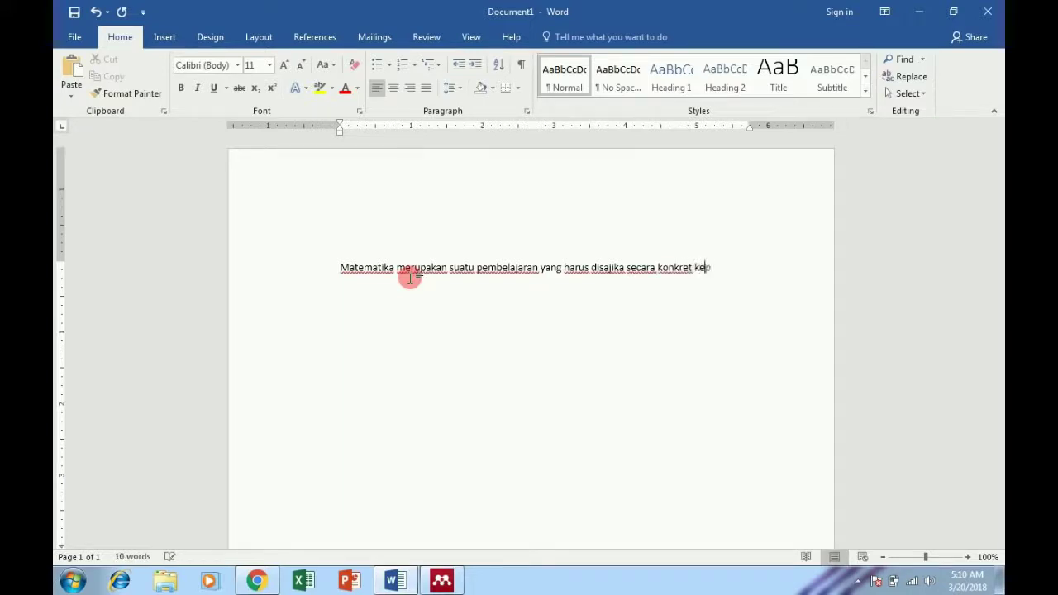
text(a siswada siswa)
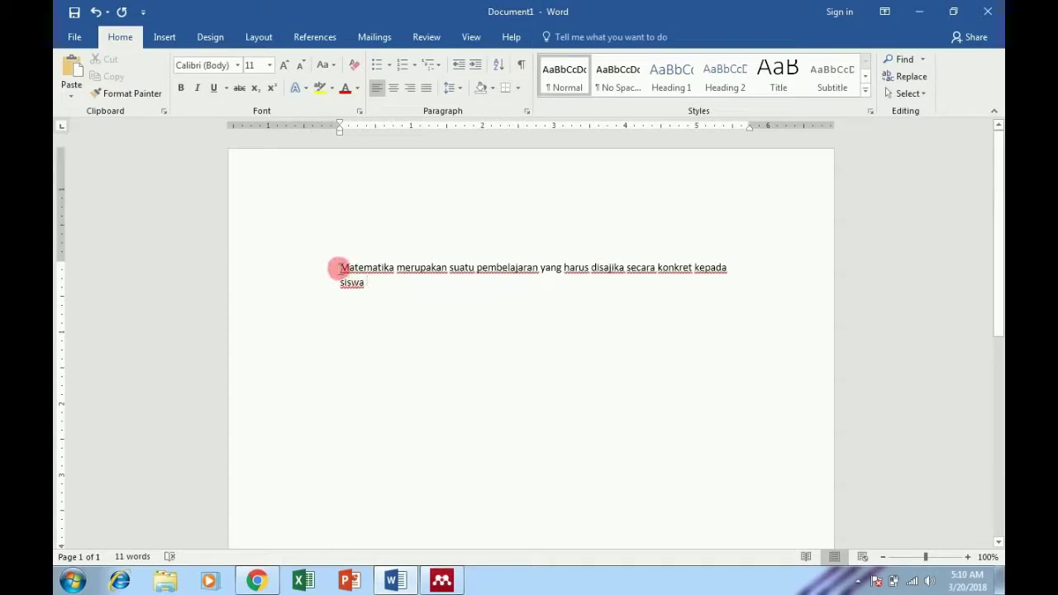
Put the cursor after 'siswa' and display the References ribbon with Mendeley's citation tools.
click(364, 283)
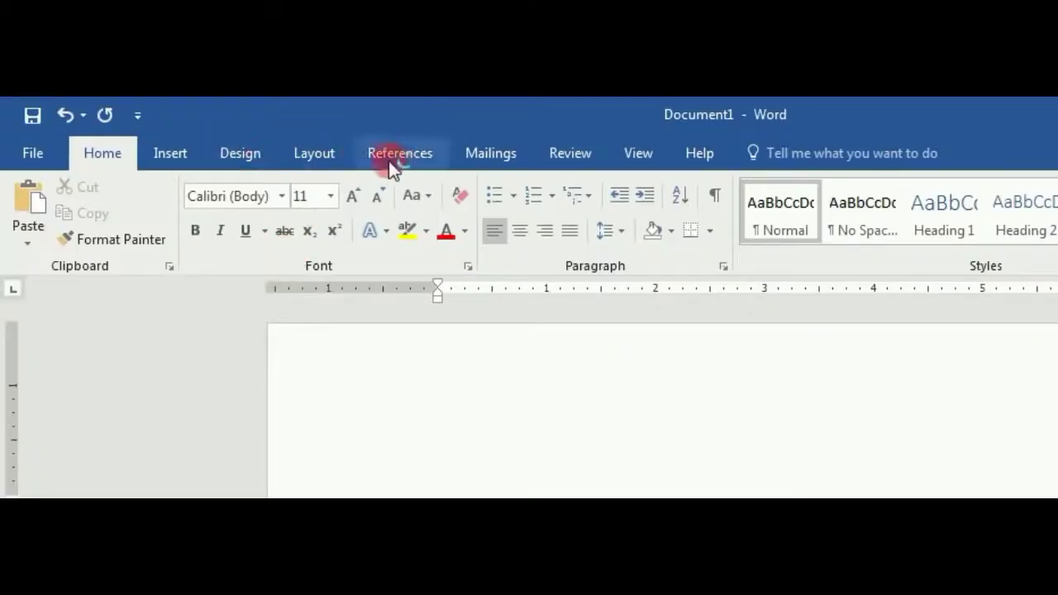
click(404, 142)
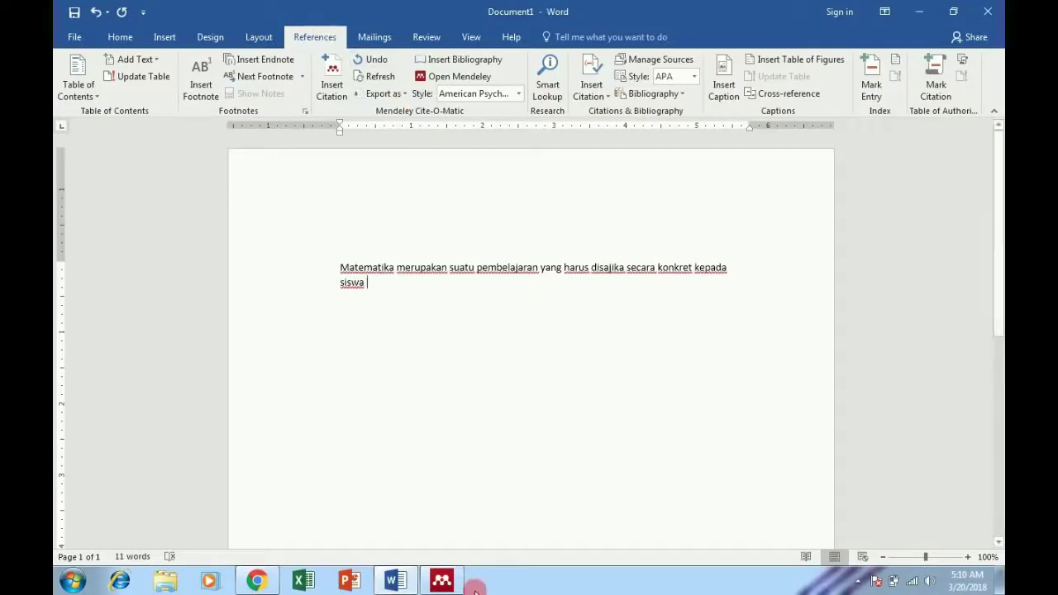
click(451, 585)
click(446, 585)
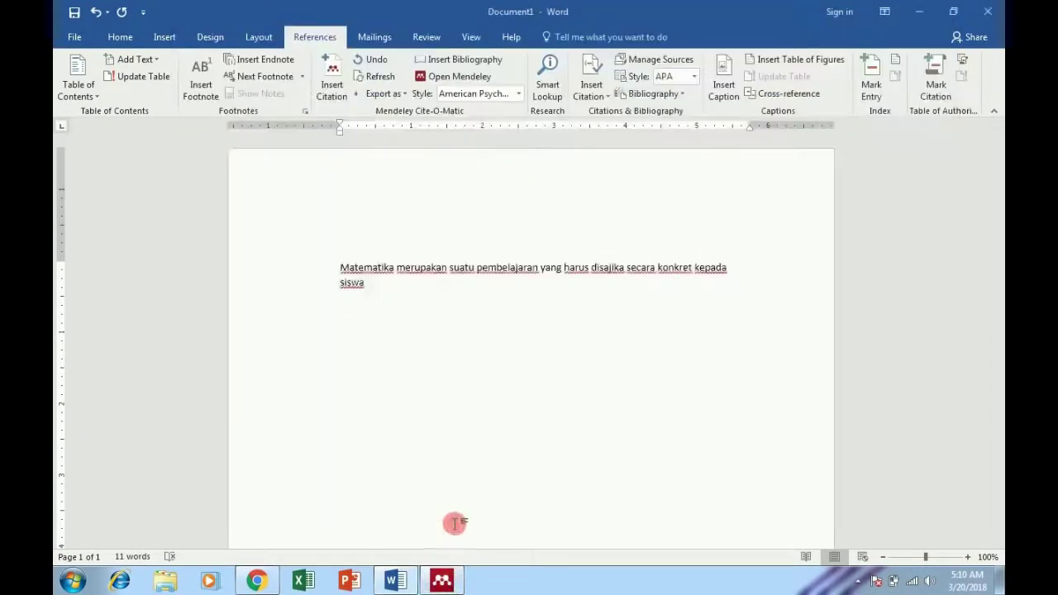
click(446, 585)
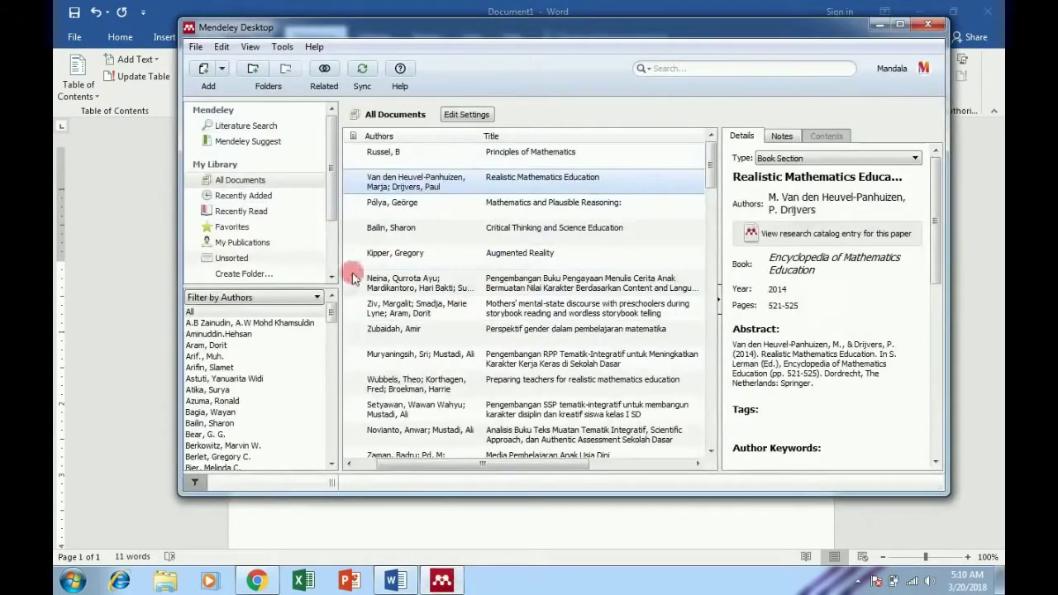
click(281, 47)
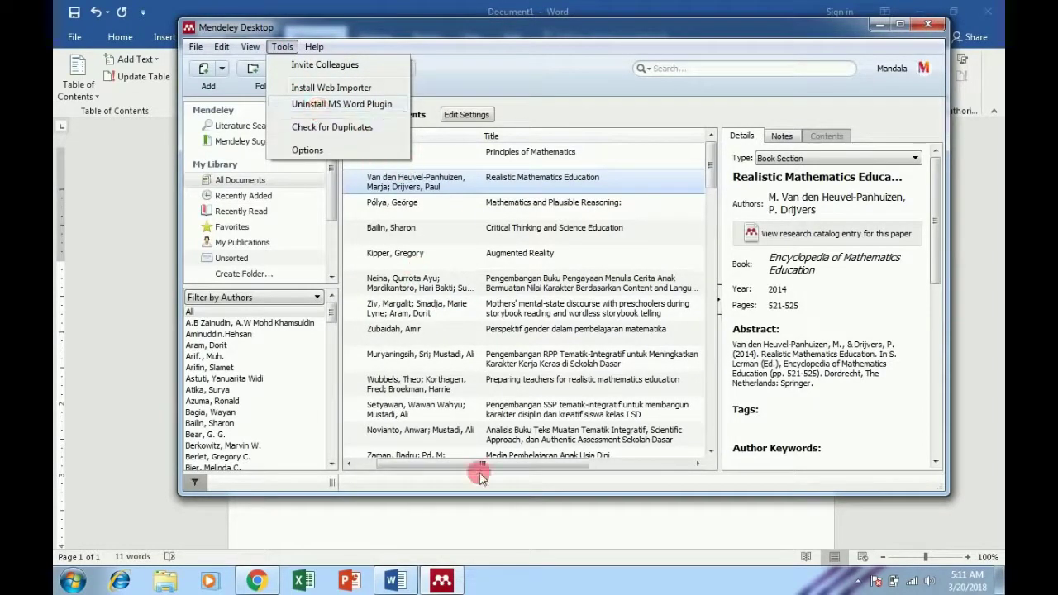
click(492, 527)
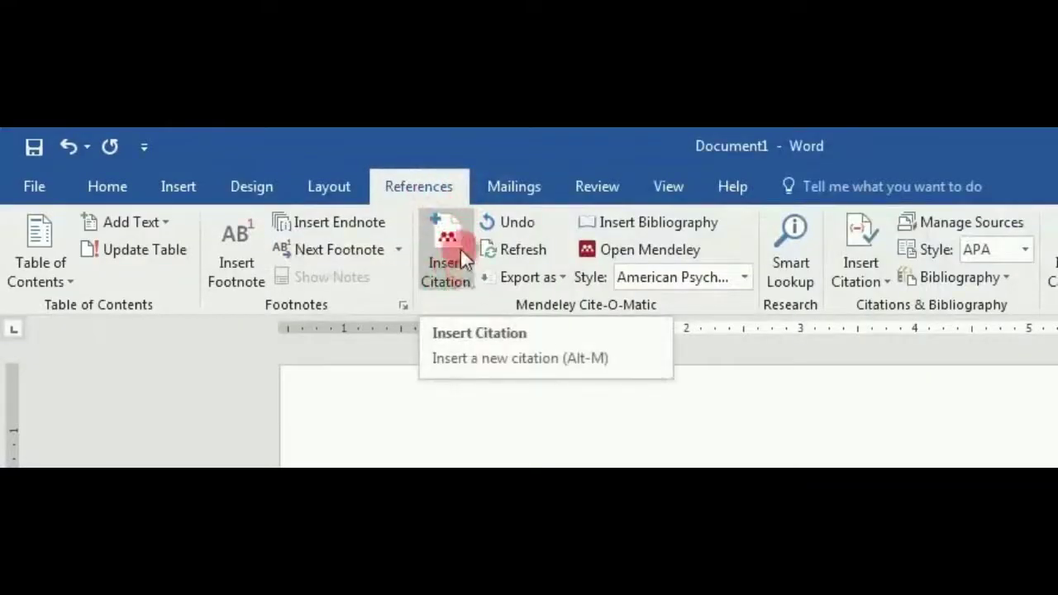
Cite 'Preparing teachers for realistic mathematics education', found by searching 'math', after 'siswa'.
click(457, 285)
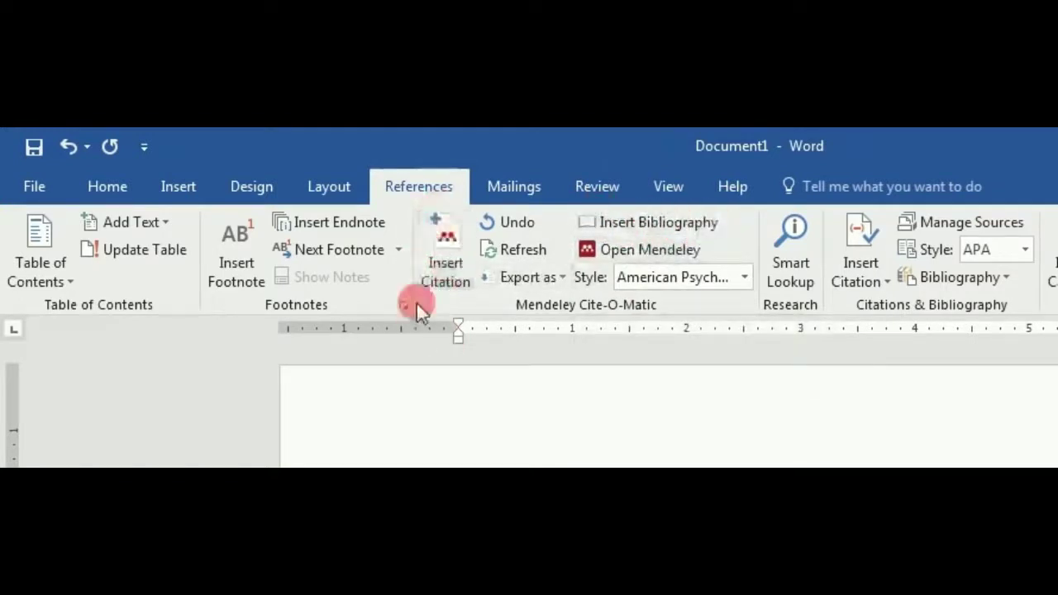
click(434, 266)
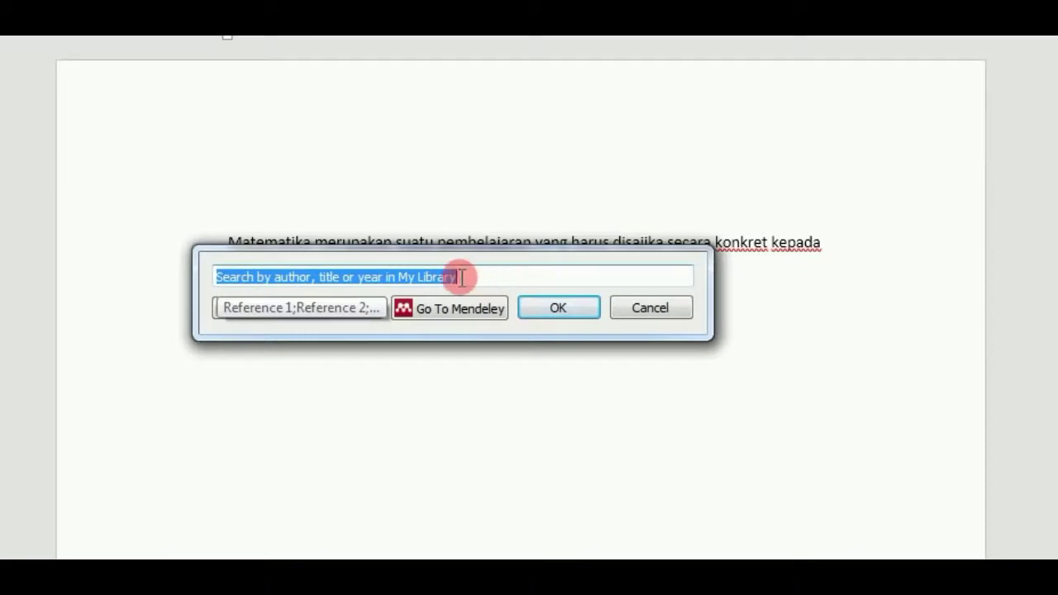
text(m)
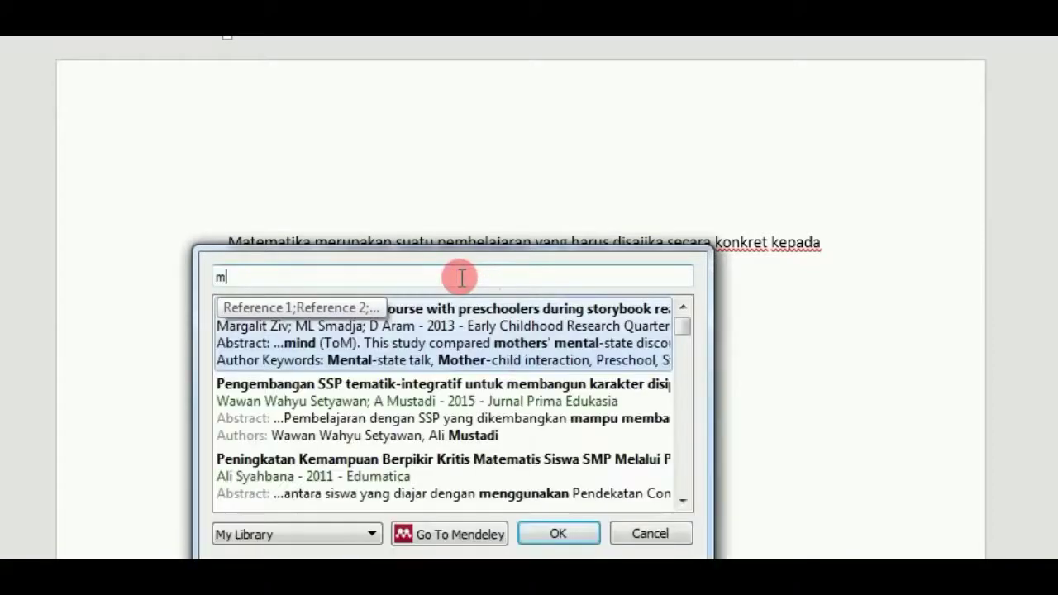
text(ath)
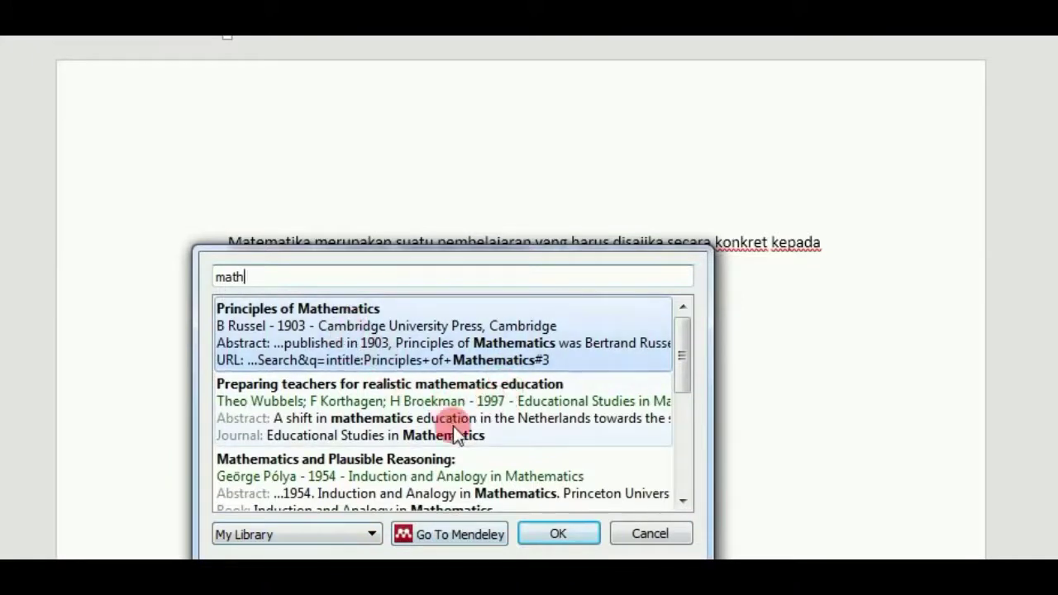
click(318, 406)
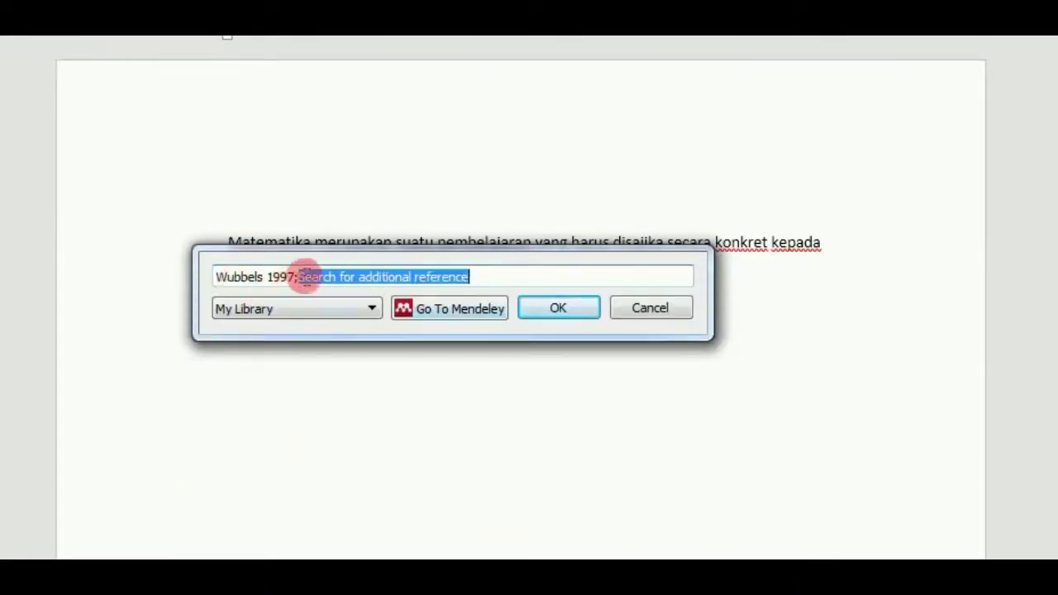
click(574, 312)
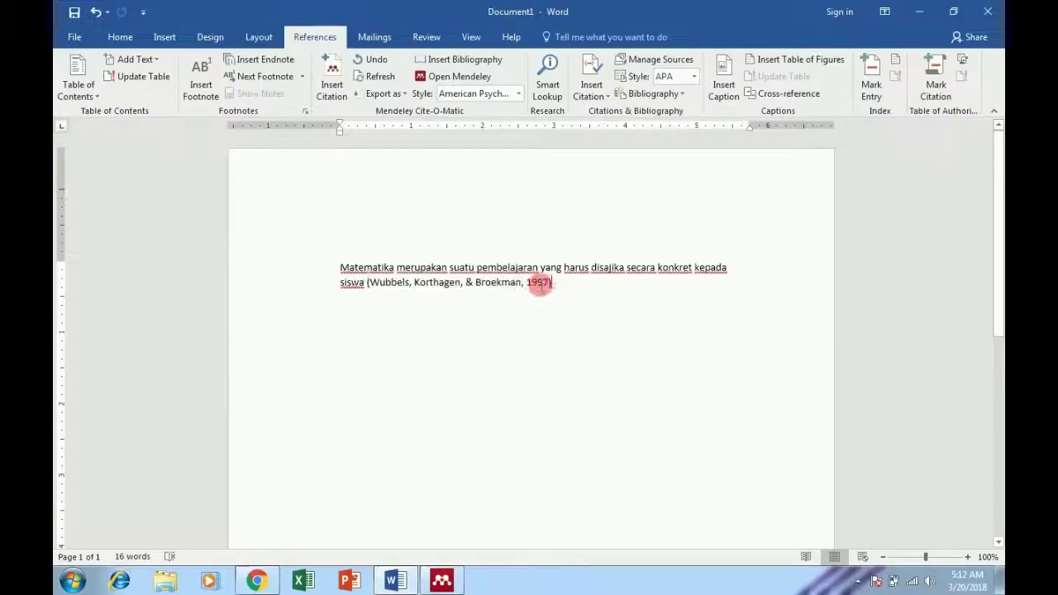
Replace the Wubbels citation with (Van den Heuvel-Panhuizen & Drijvers, 2014) and start a new paragraph.
drag(551, 282, 366, 284)
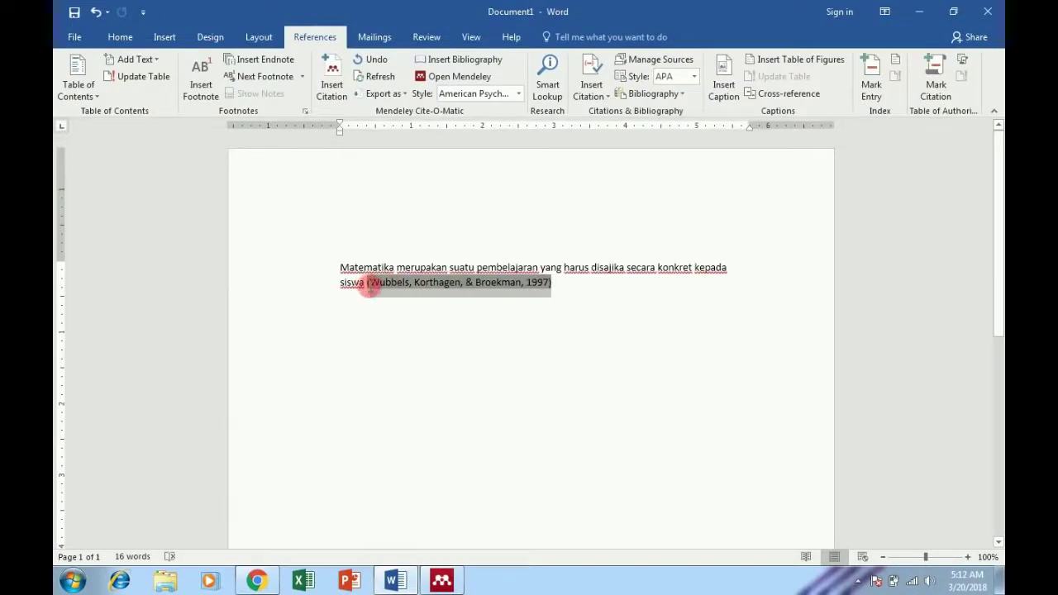
key(Delete)
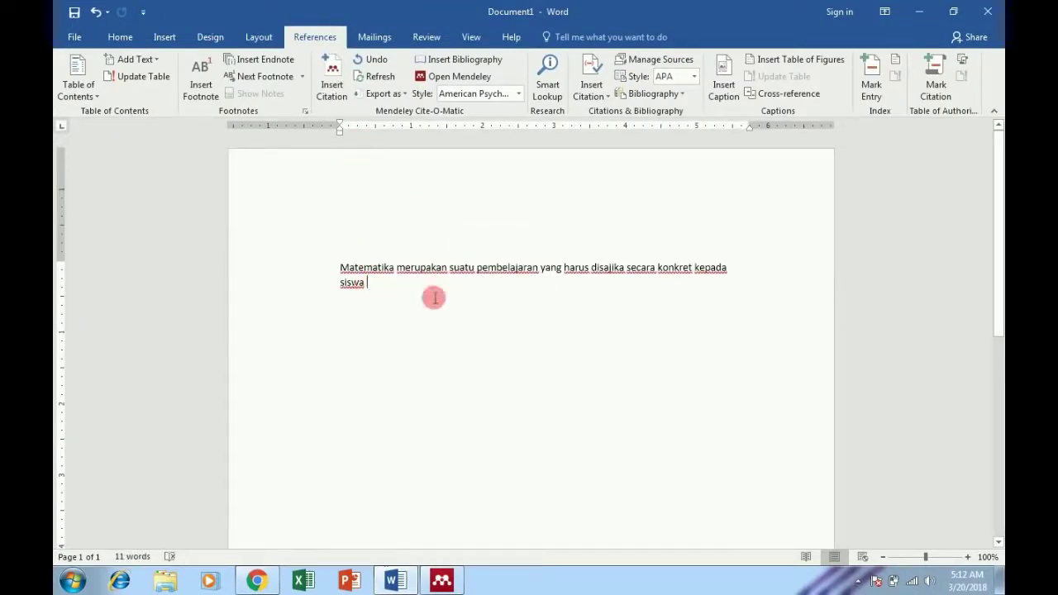
click(331, 78)
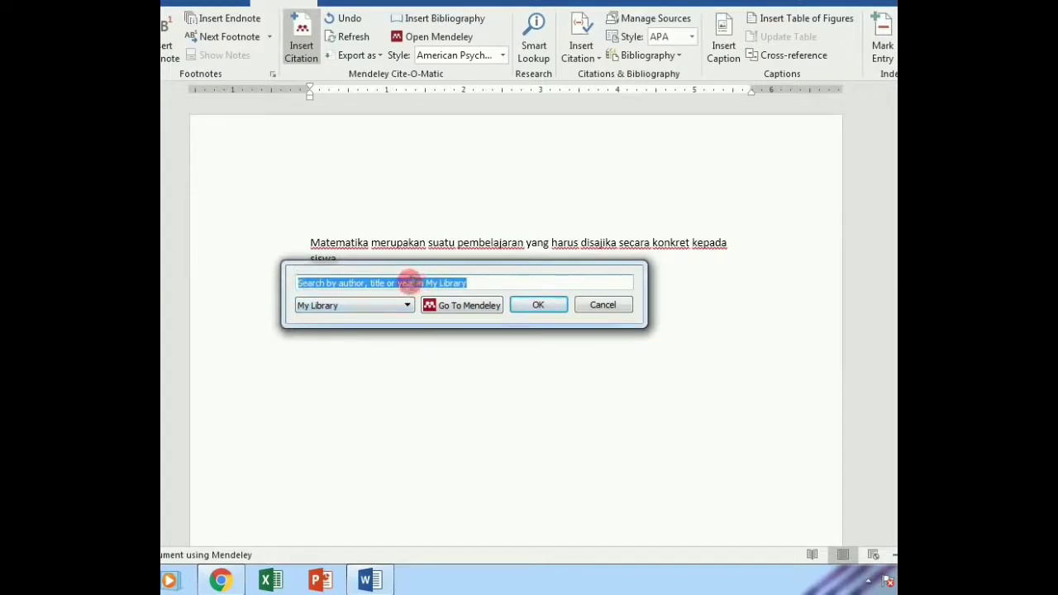
click(461, 306)
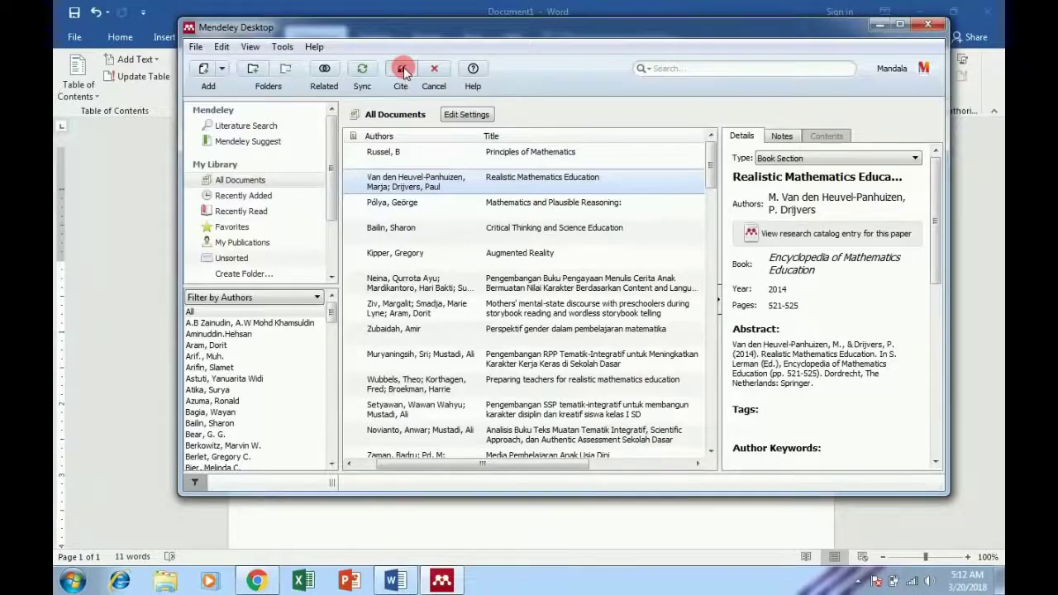
click(404, 68)
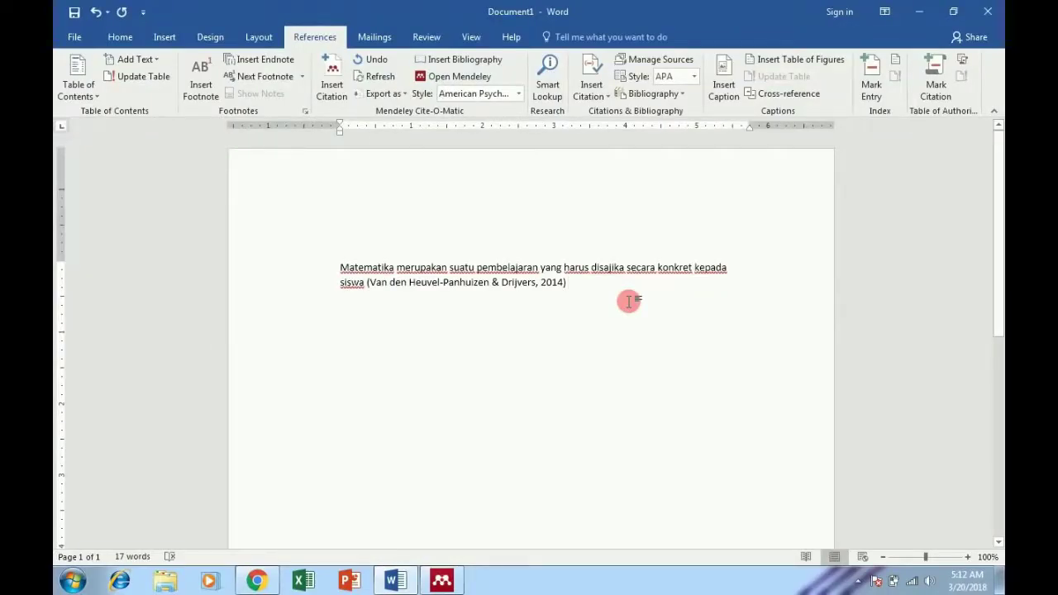
key(Return)
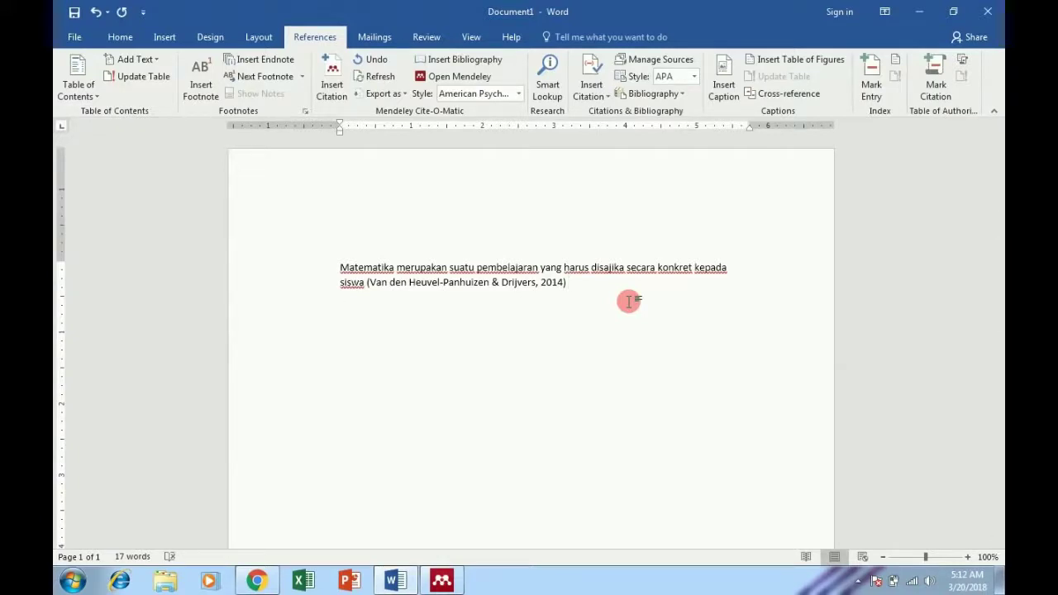
Select the Kipper reference in Mendeley and type 'Augmented reality merupakan.....' in Word.
click(457, 578)
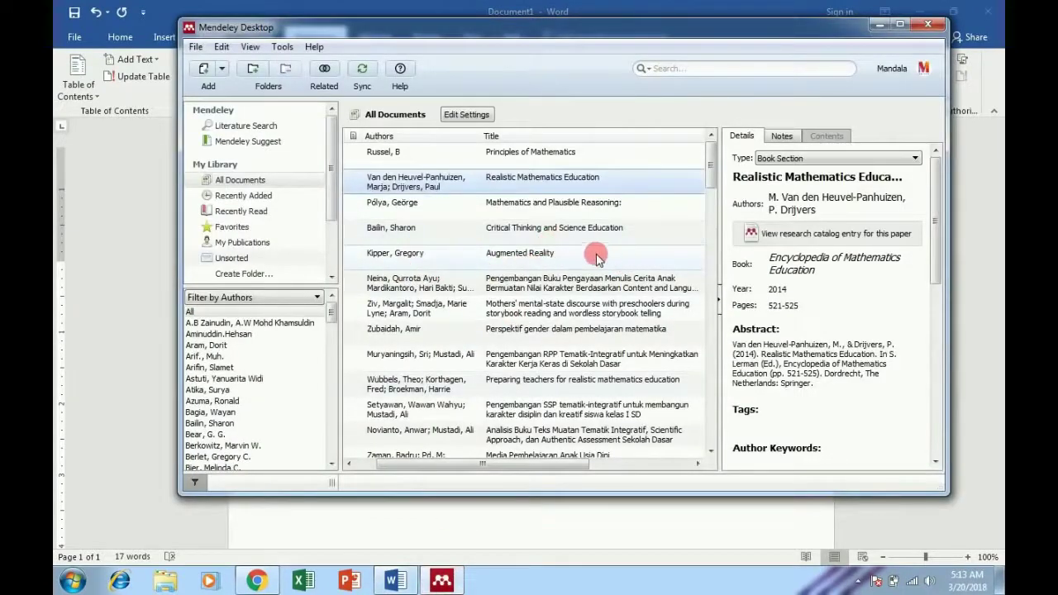
click(577, 257)
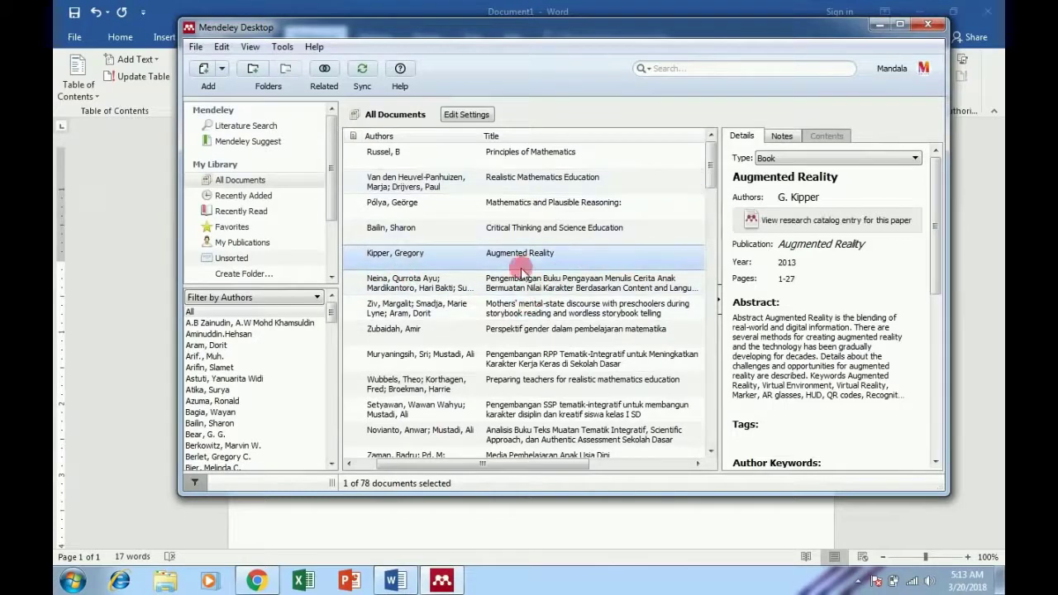
click(440, 576)
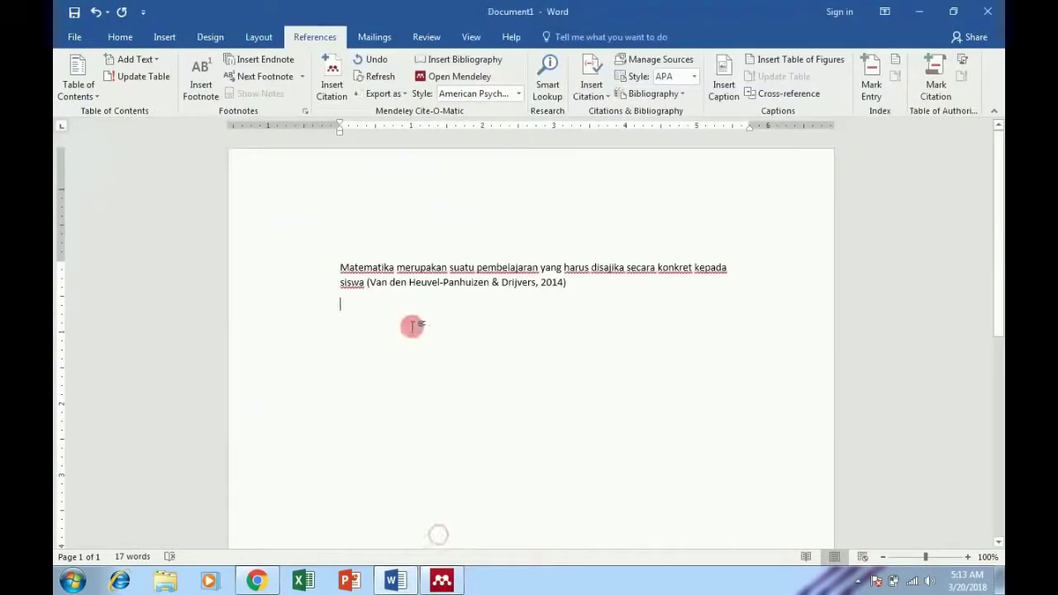
text(augmented reality merupakan.....)
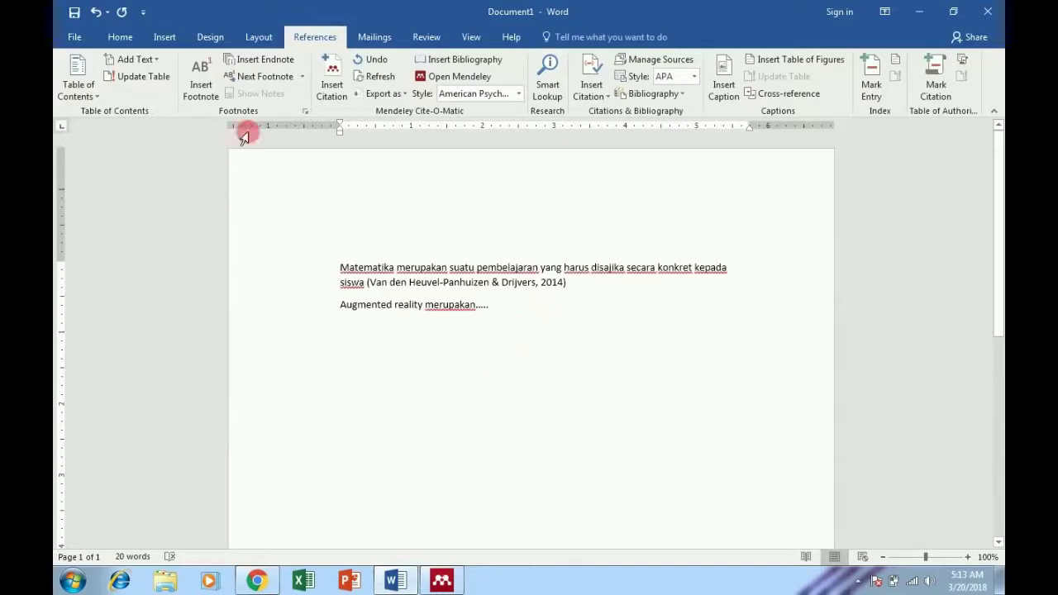
Cite (Kipper, 2013) after the Augmented reality sentence and begin a new paragraph.
click(332, 89)
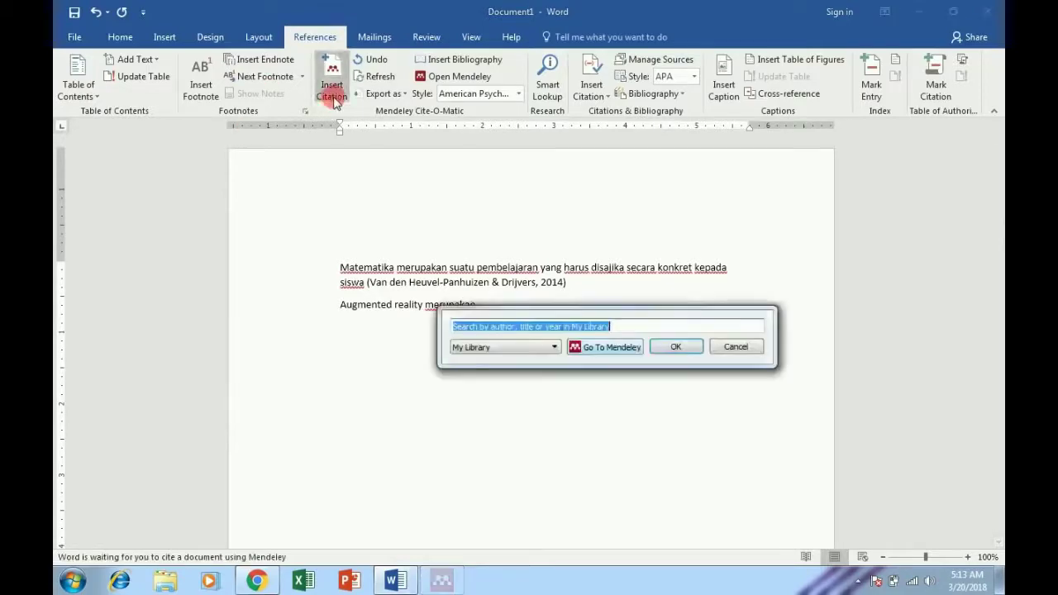
click(606, 350)
click(435, 260)
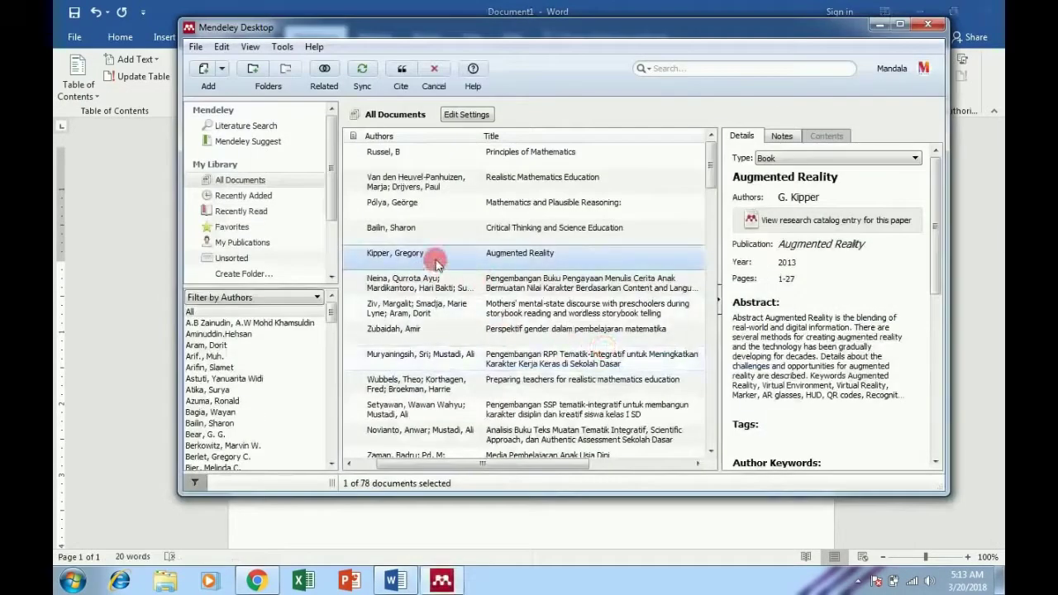
click(419, 71)
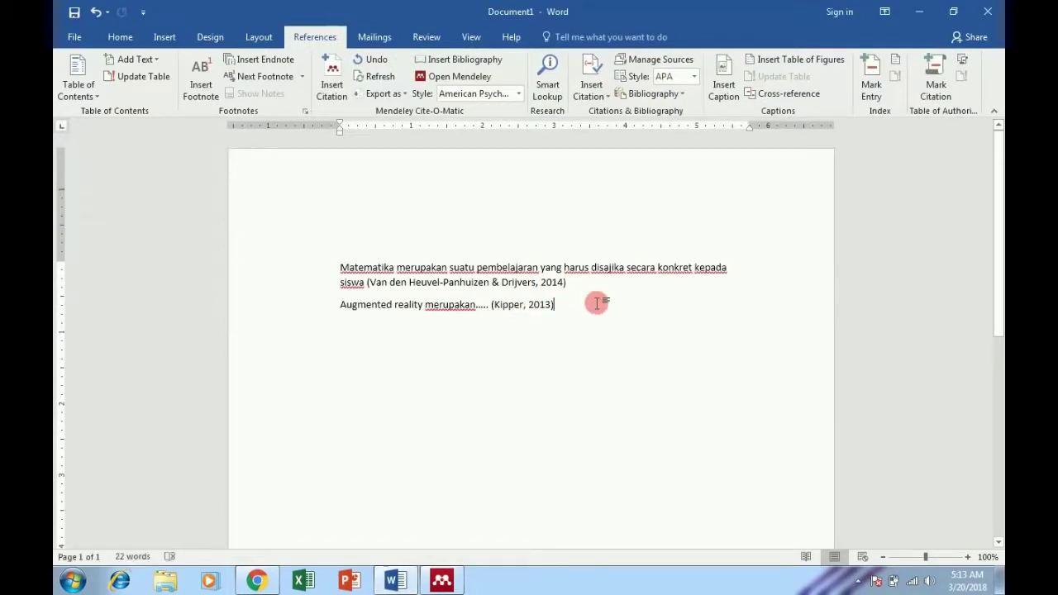
key(Return)
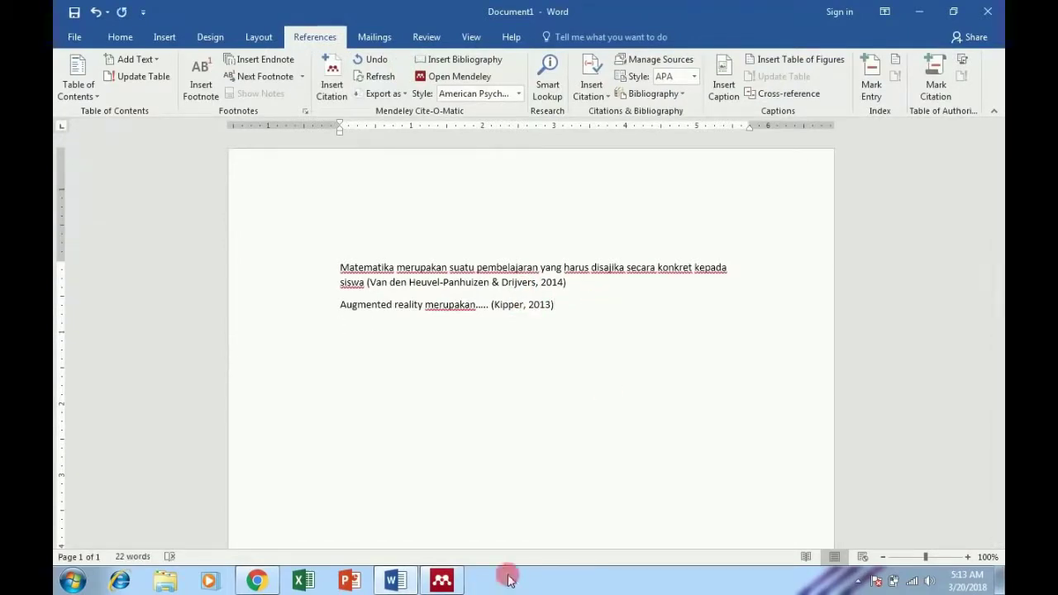
Select the Berlet Critical Thinking article in Mendeley and type 'Kemampuan berpikir kritis merupakan.....'.
click(434, 582)
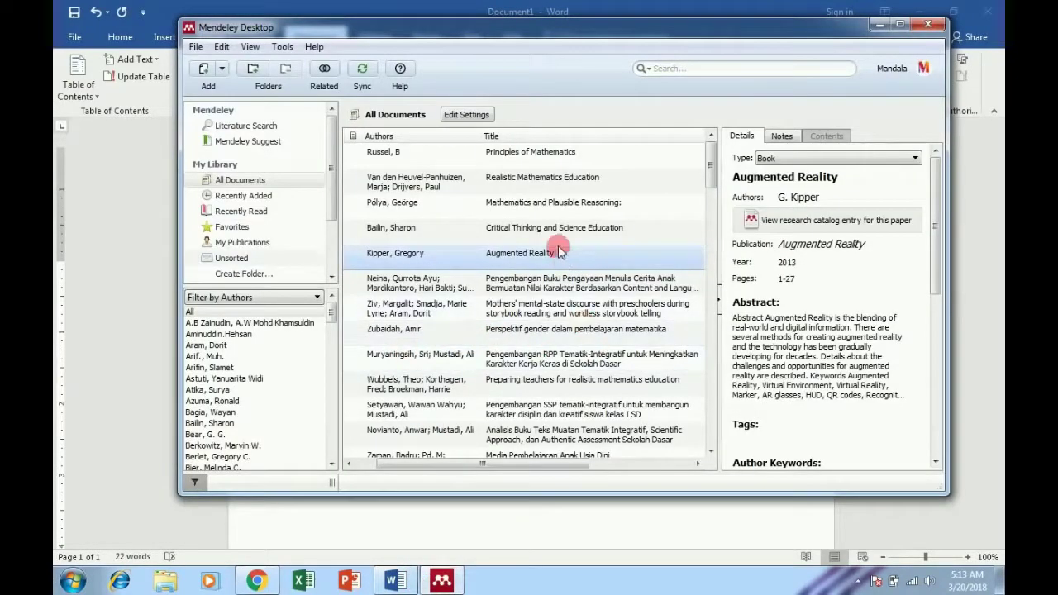
scroll(578, 347, down, 4)
scroll(590, 355, up, 2)
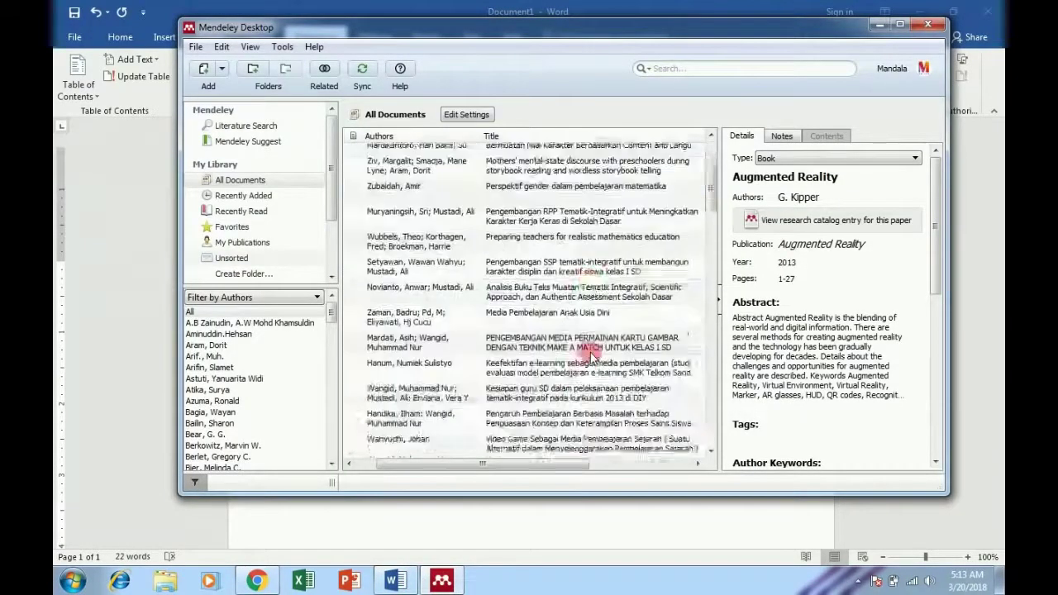
scroll(590, 355, down, 3)
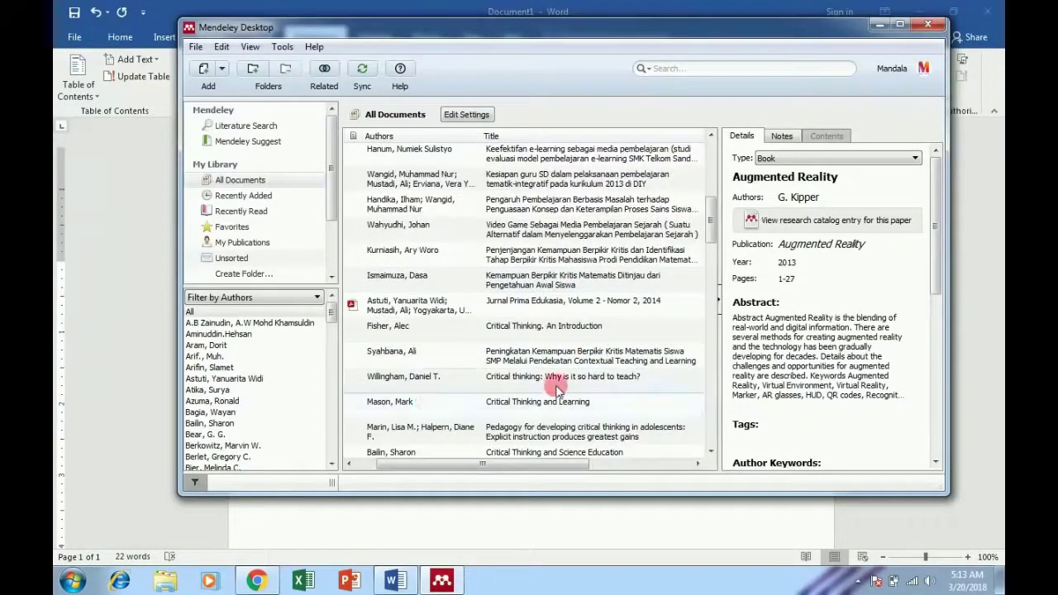
scroll(556, 388, down, 1)
scroll(488, 385, down, 1)
scroll(476, 382, down, 1)
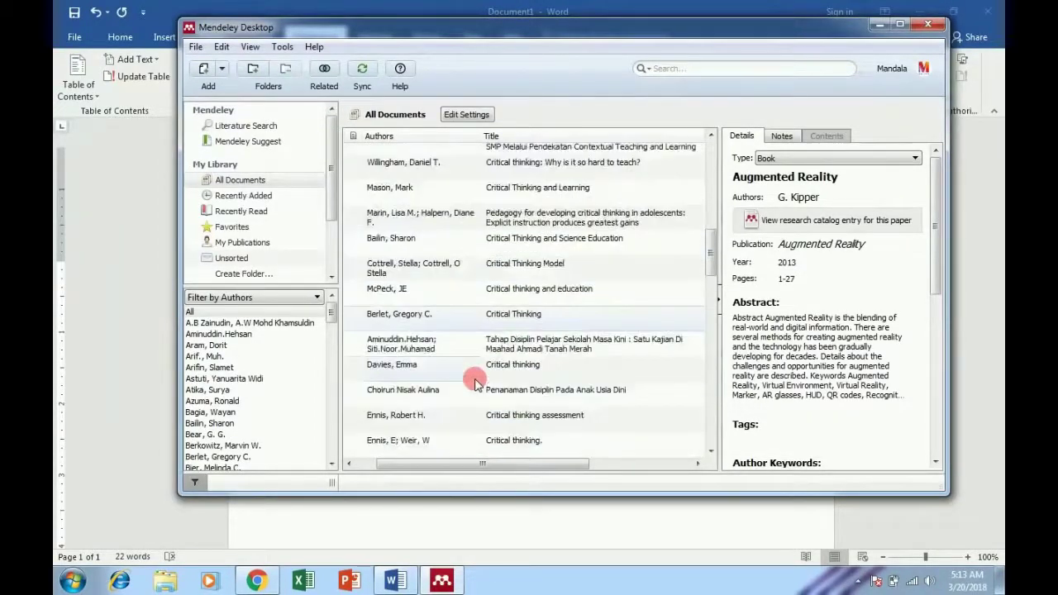
click(533, 320)
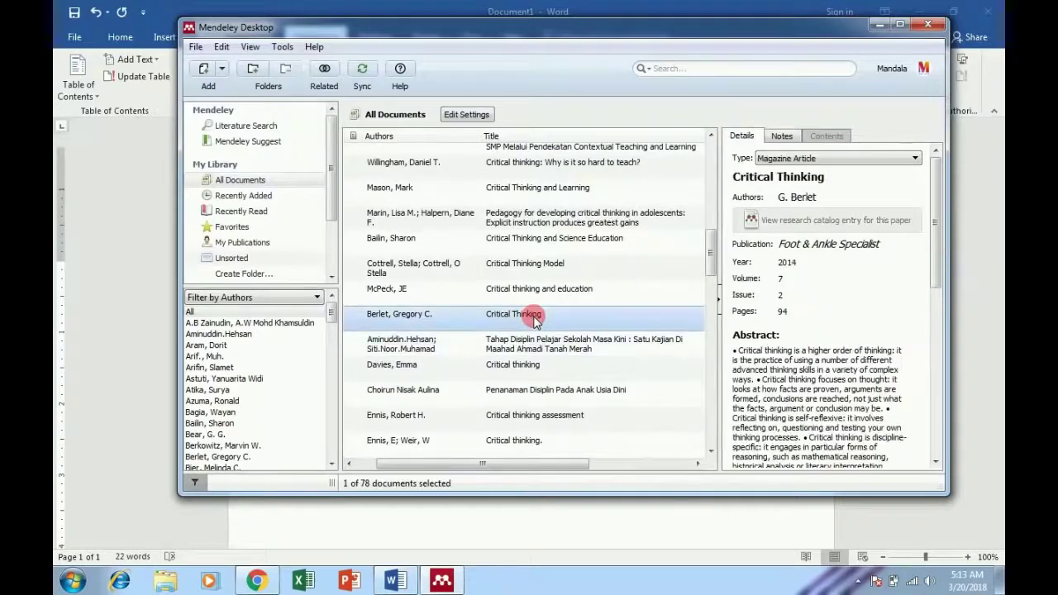
click(426, 527)
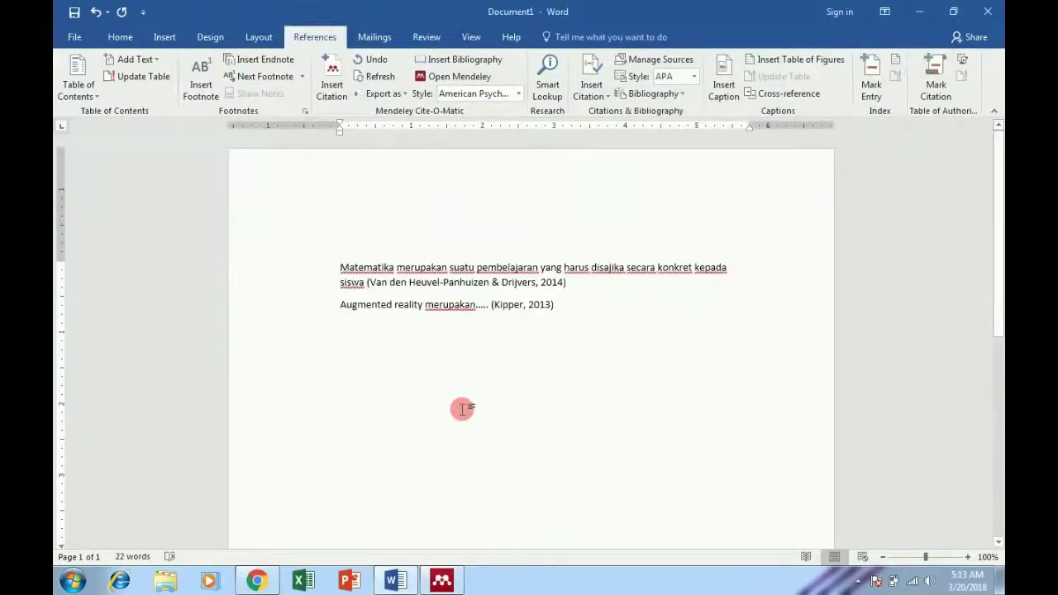
text(kemn p)
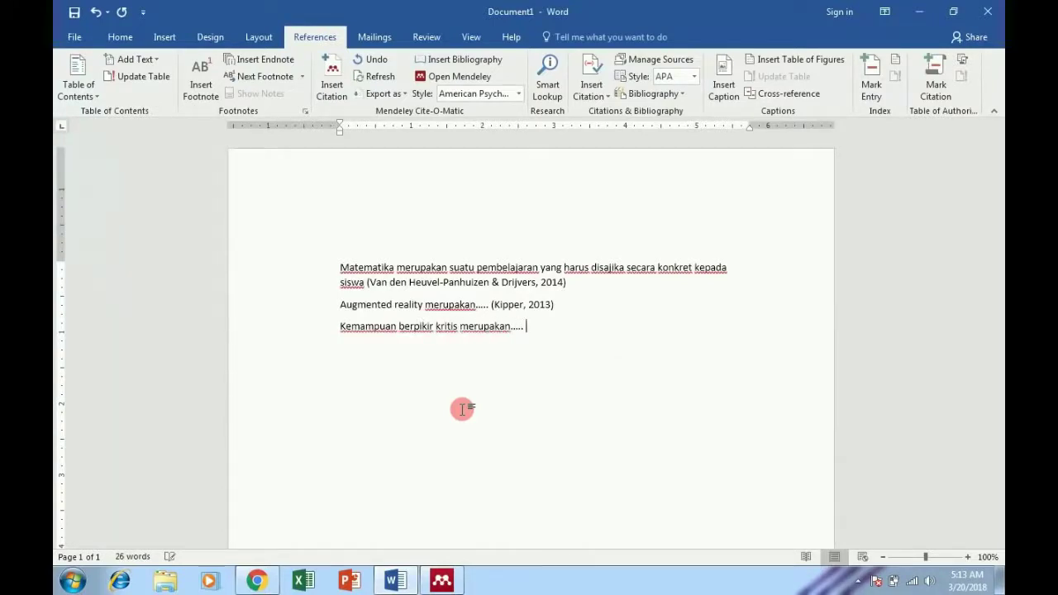
Cite (Berlet, 2014) after the third sentence, leaving an empty line below.
click(330, 93)
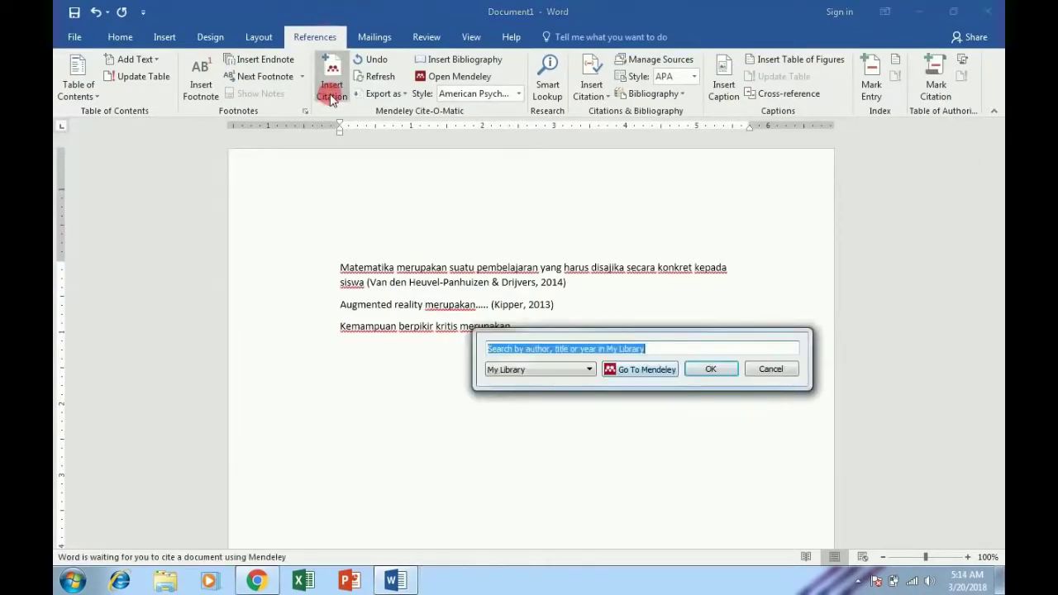
click(639, 368)
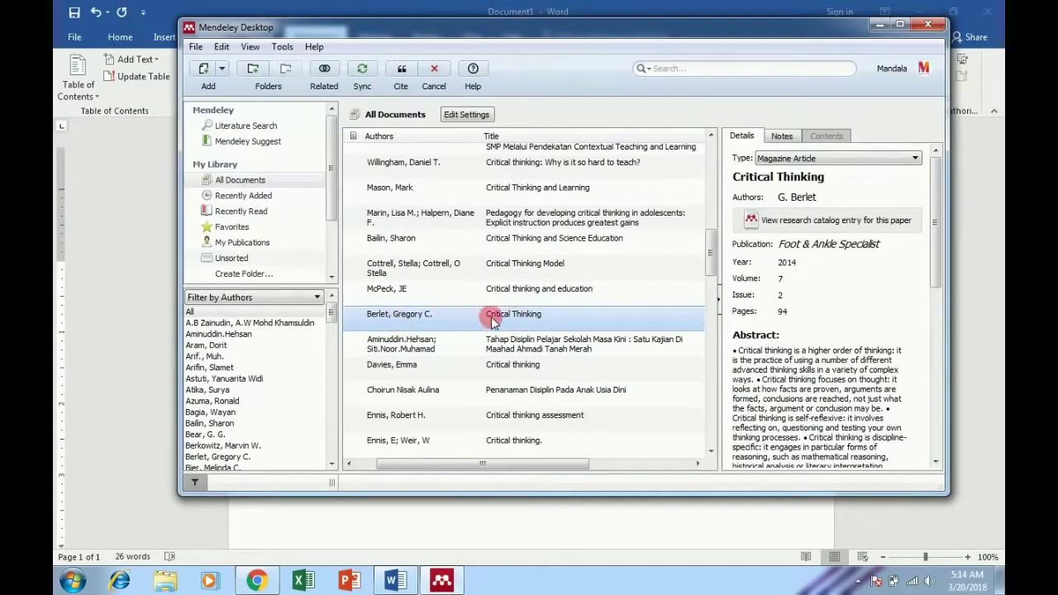
click(402, 71)
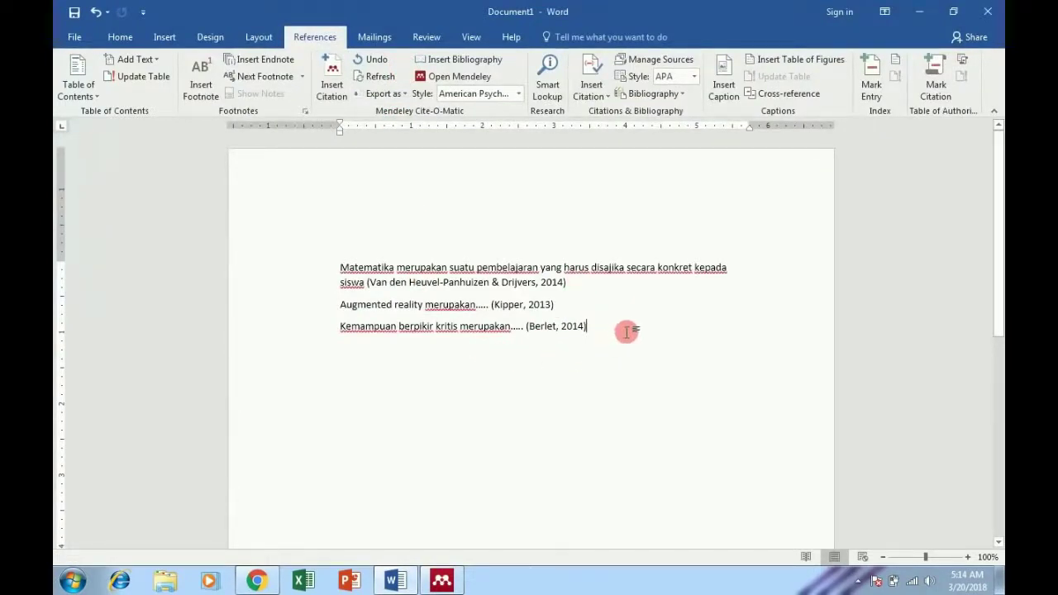
key(ctrl+z)
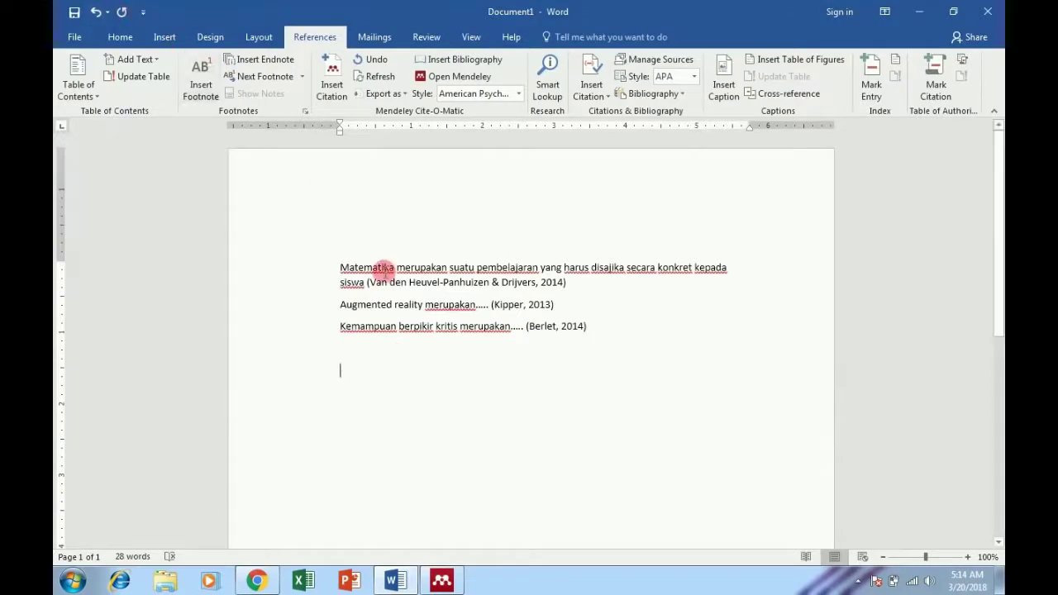
Insert a page break after the cited text and begin typing 'DAFTAR PUSTAKA' on page 2.
click(258, 39)
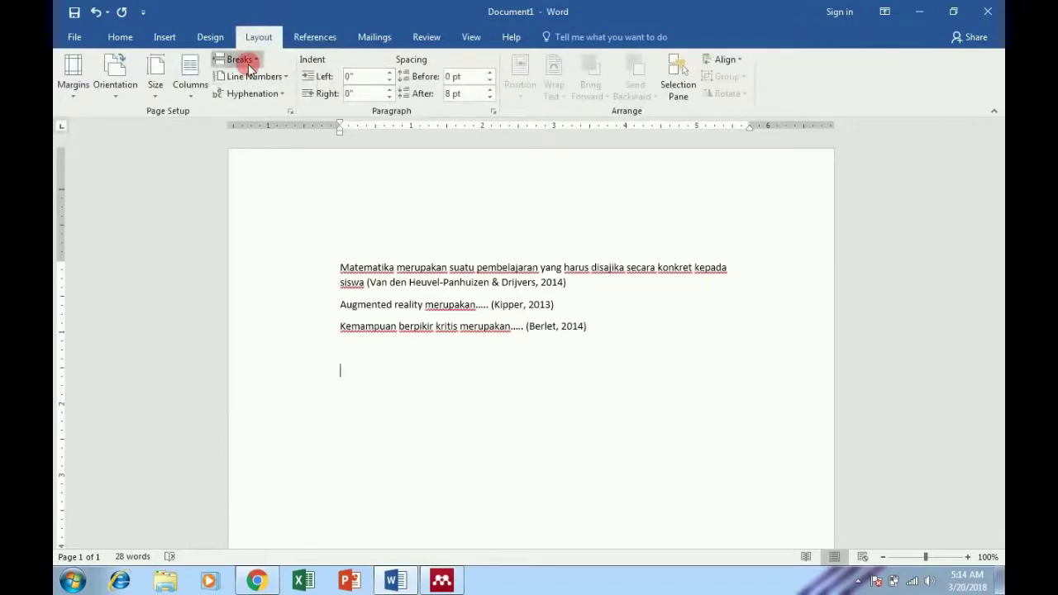
click(249, 64)
click(257, 103)
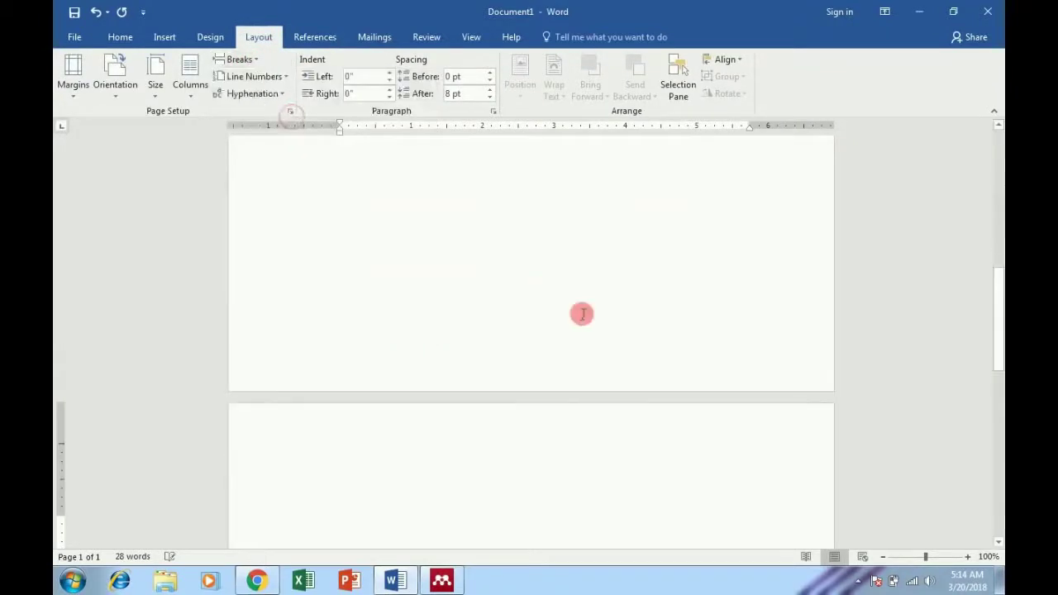
text(DAFTAR PUSTAKA)
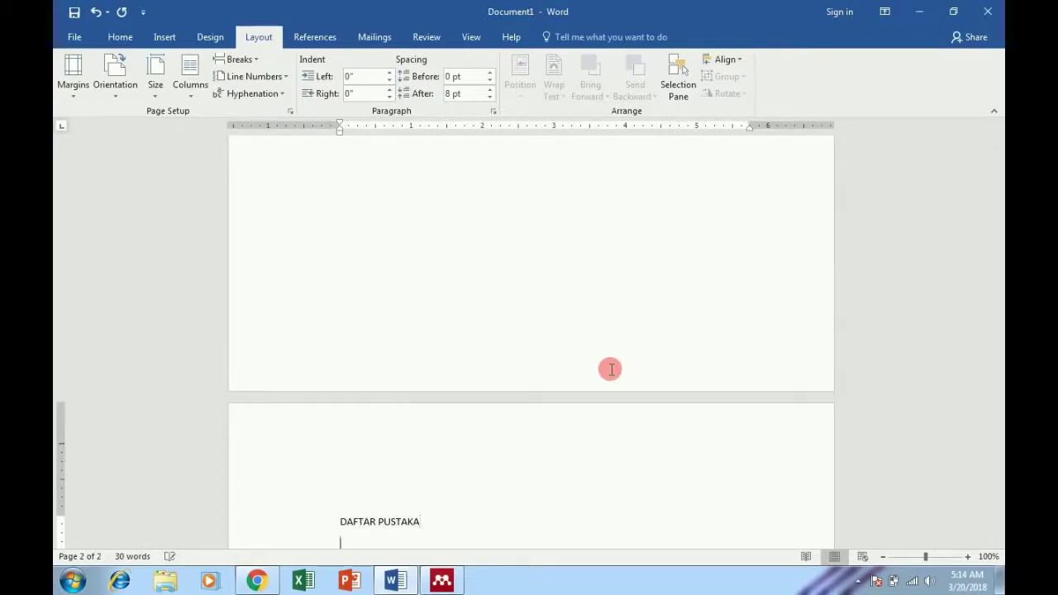
Center the DAFTAR PUSTAKA heading and place the cursor on the empty line beneath it.
scroll(610, 369, down, 1)
scroll(666, 463, down, 3)
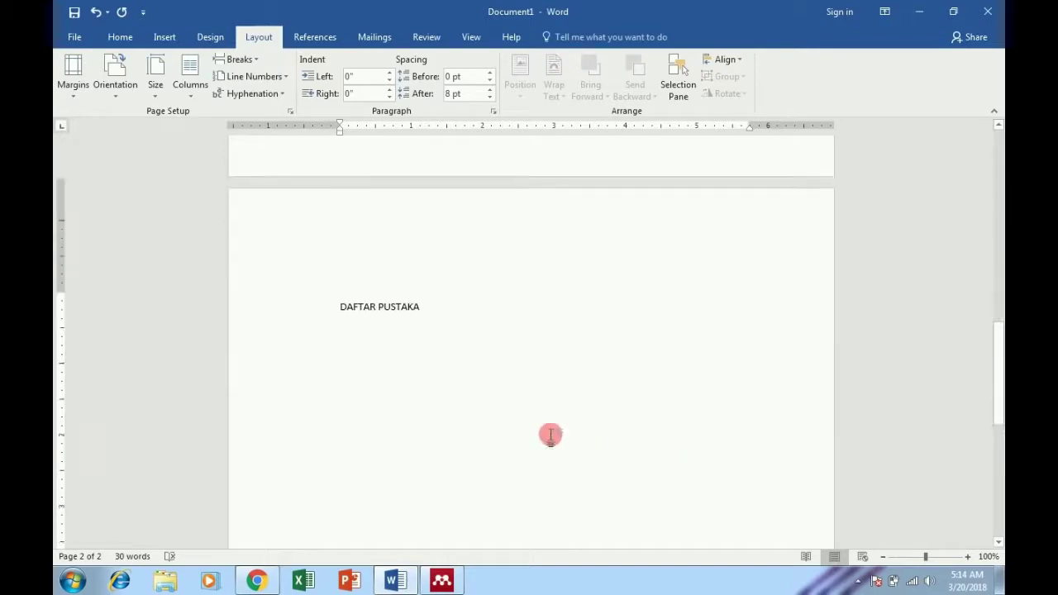
drag(344, 298, 419, 297)
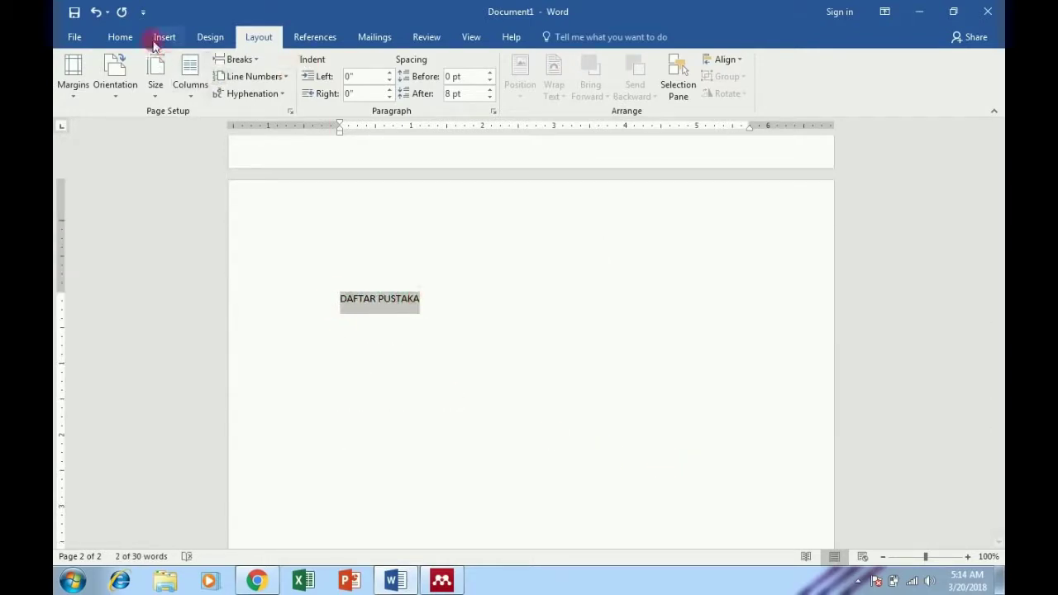
click(119, 37)
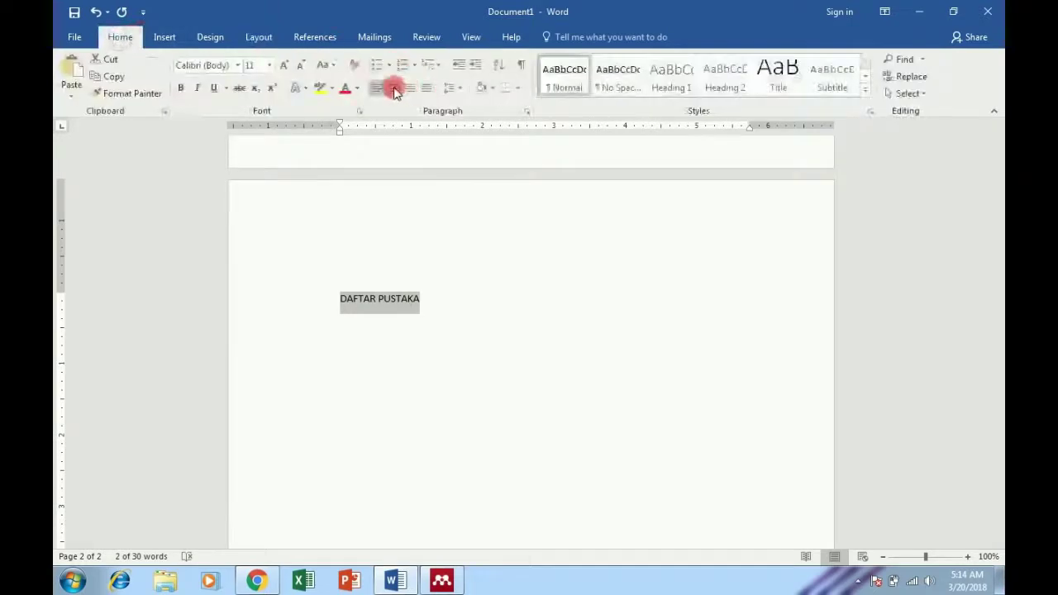
click(394, 89)
click(427, 360)
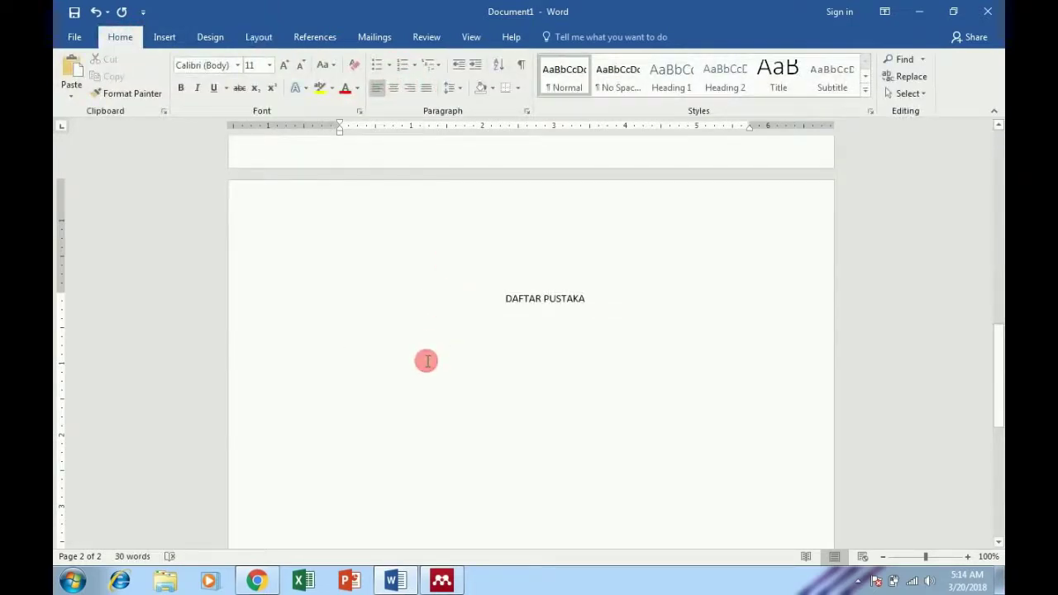
scroll(699, 314, up, 2)
scroll(699, 307, up, 6)
scroll(701, 307, up, 8)
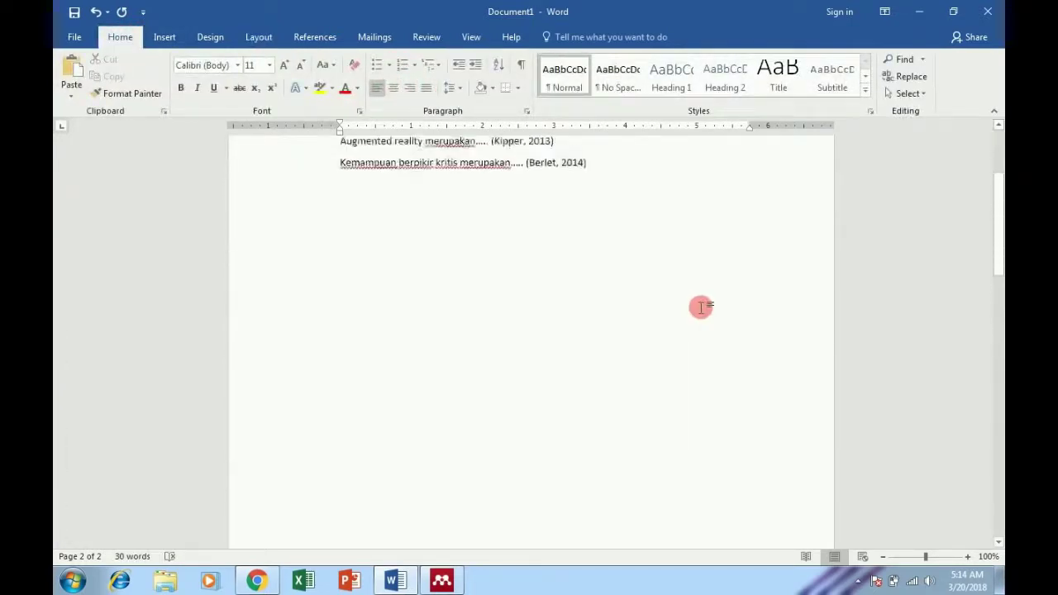
scroll(701, 308, up, 4)
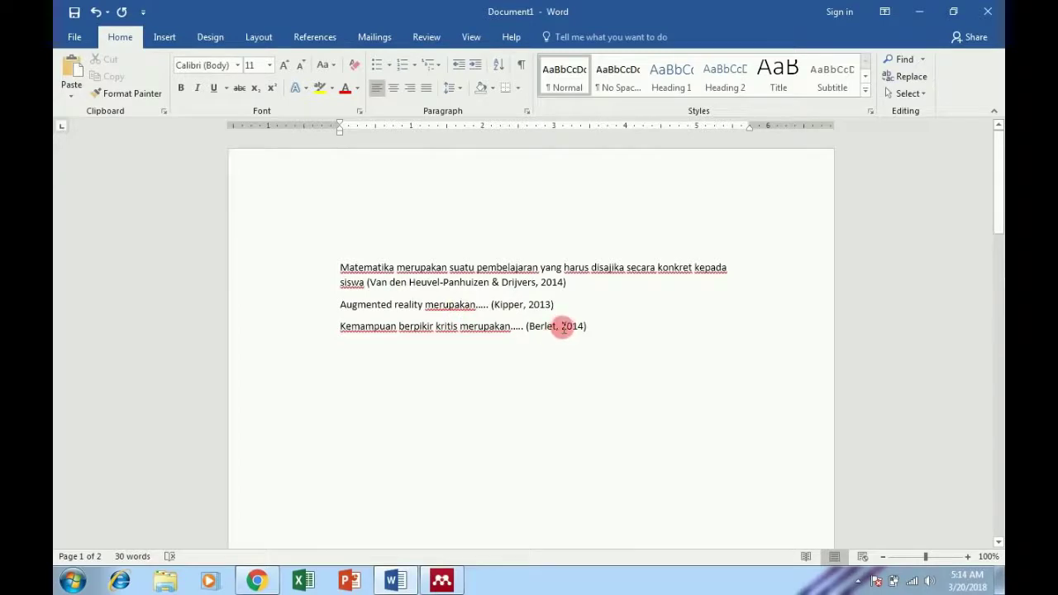
scroll(706, 339, down, 5)
scroll(699, 342, down, 5)
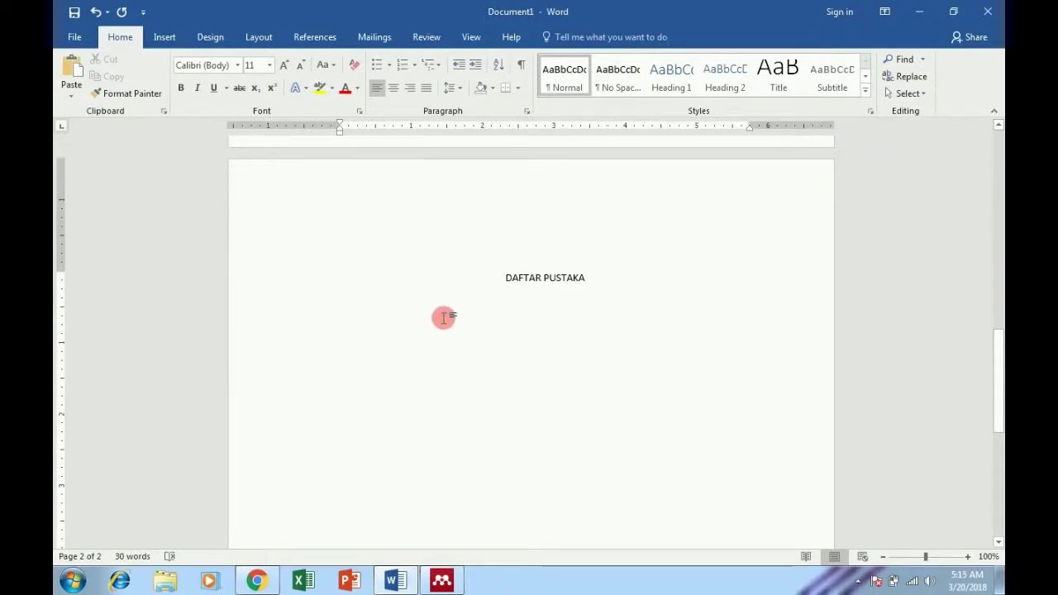
Insert the Mendeley APA bibliography listing the Berlet, Kipper and Van den Heuvel-Panhuizen references, then select it.
click(315, 36)
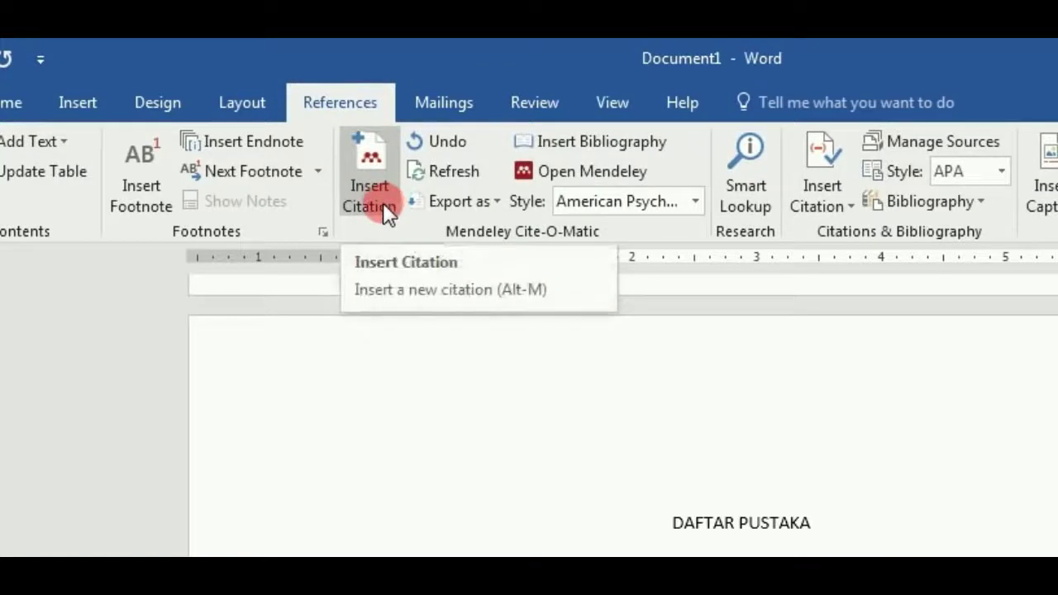
click(604, 149)
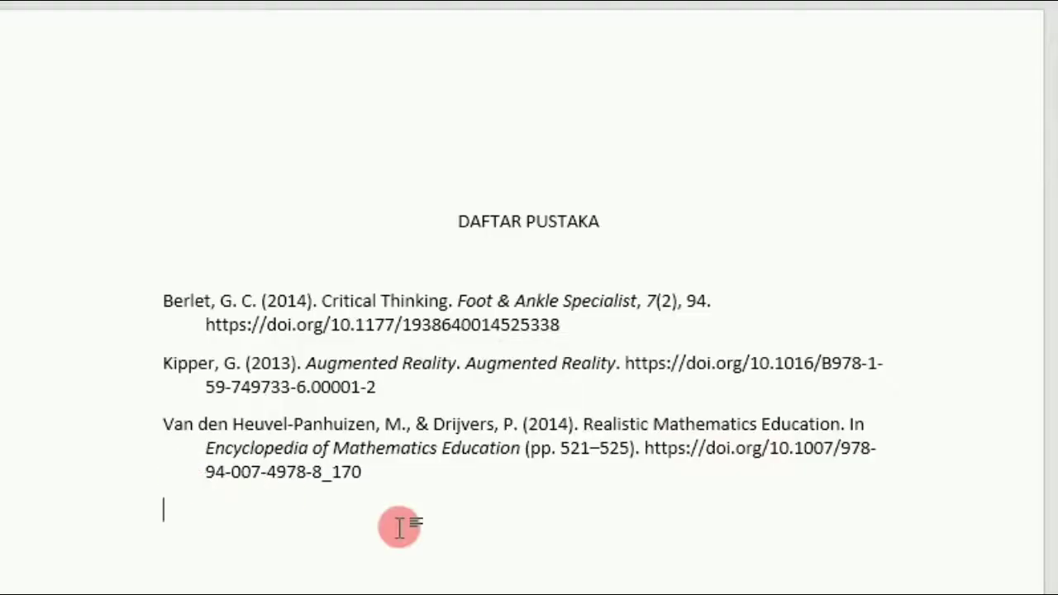
drag(382, 486, 163, 299)
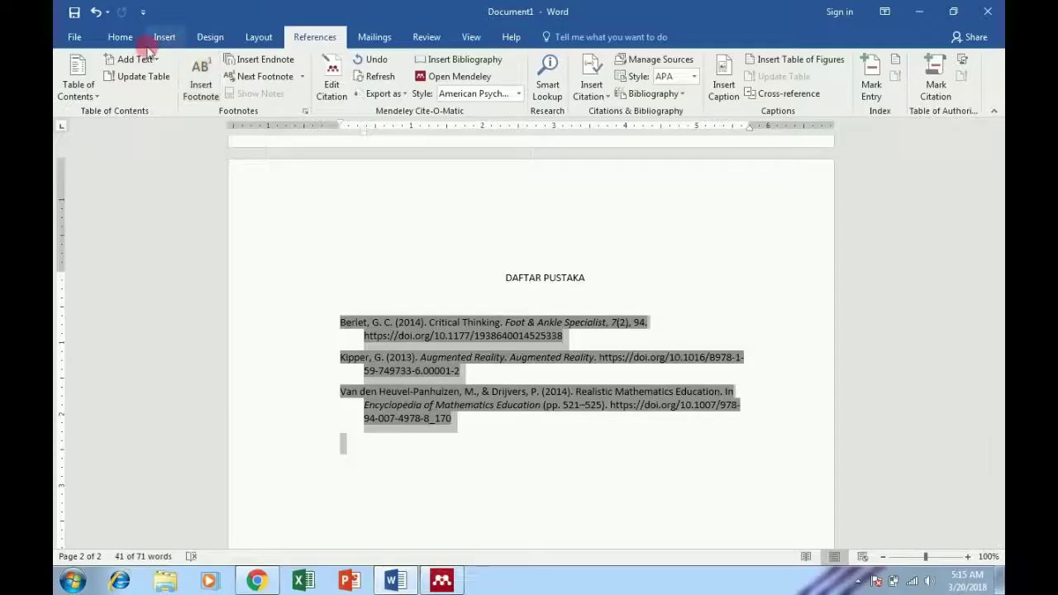
Justify the three reference entries under DAFTAR PUSTAKA and deselect them.
click(120, 38)
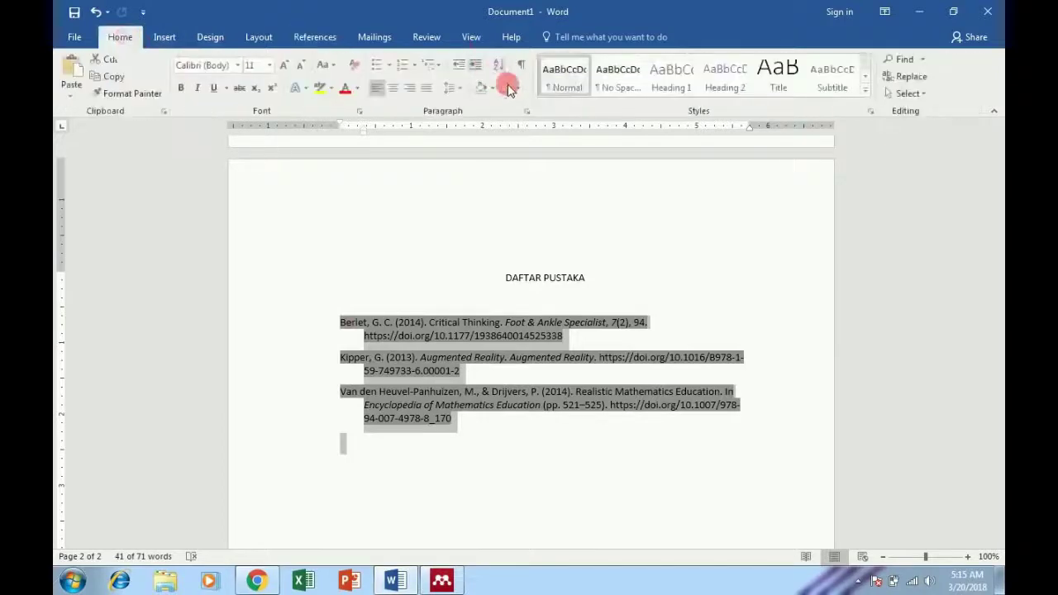
click(427, 90)
click(559, 472)
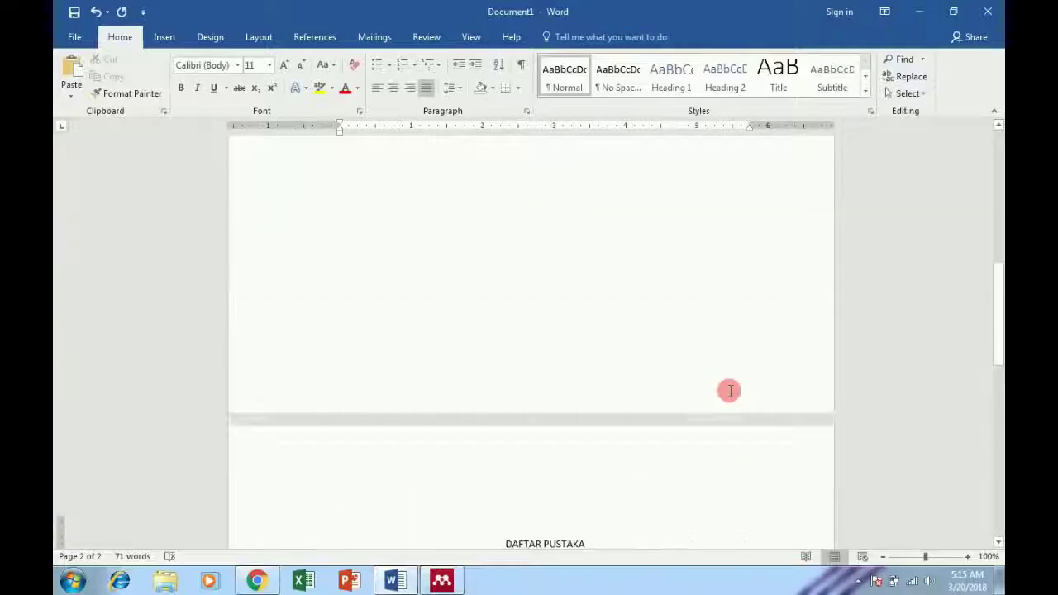
scroll(710, 388, up, 10)
scroll(666, 351, up, 2)
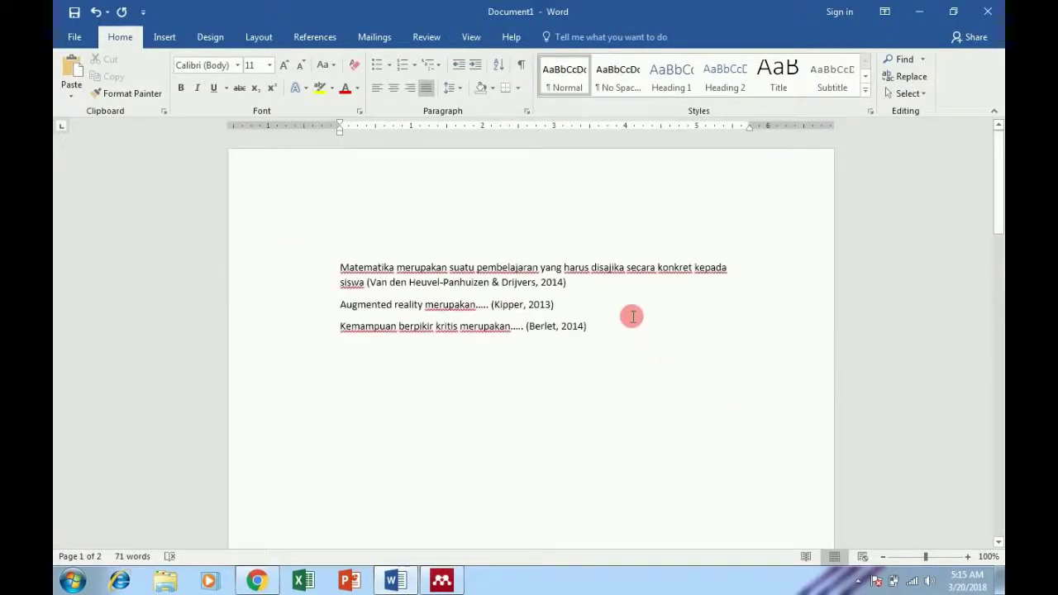
scroll(631, 317, down, 2)
scroll(631, 316, down, 2)
scroll(631, 316, down, 1)
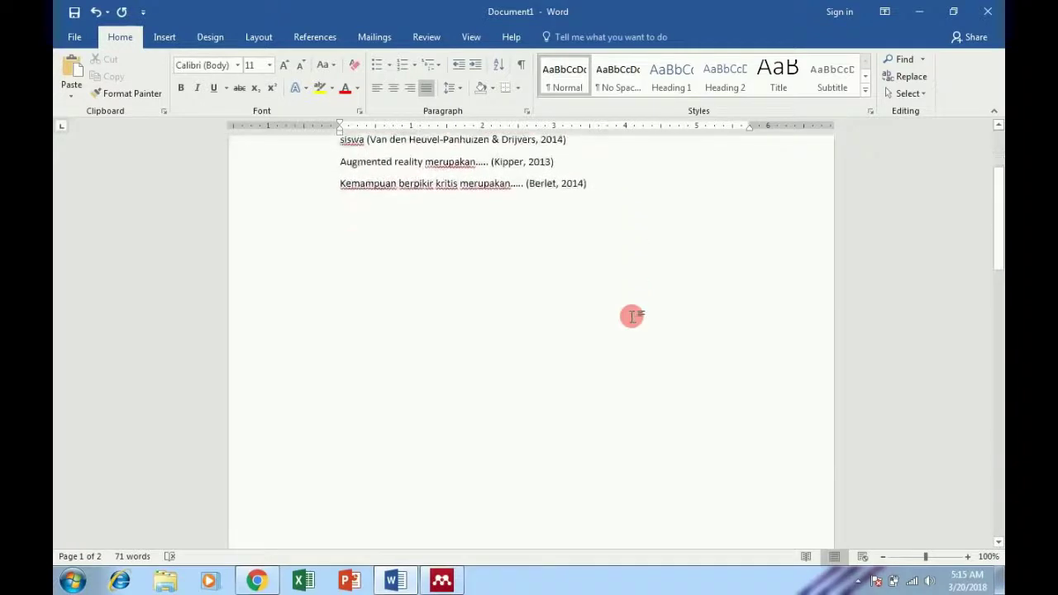
scroll(631, 317, down, 2)
scroll(632, 316, down, 2)
scroll(630, 315, down, 5)
scroll(633, 318, down, 1)
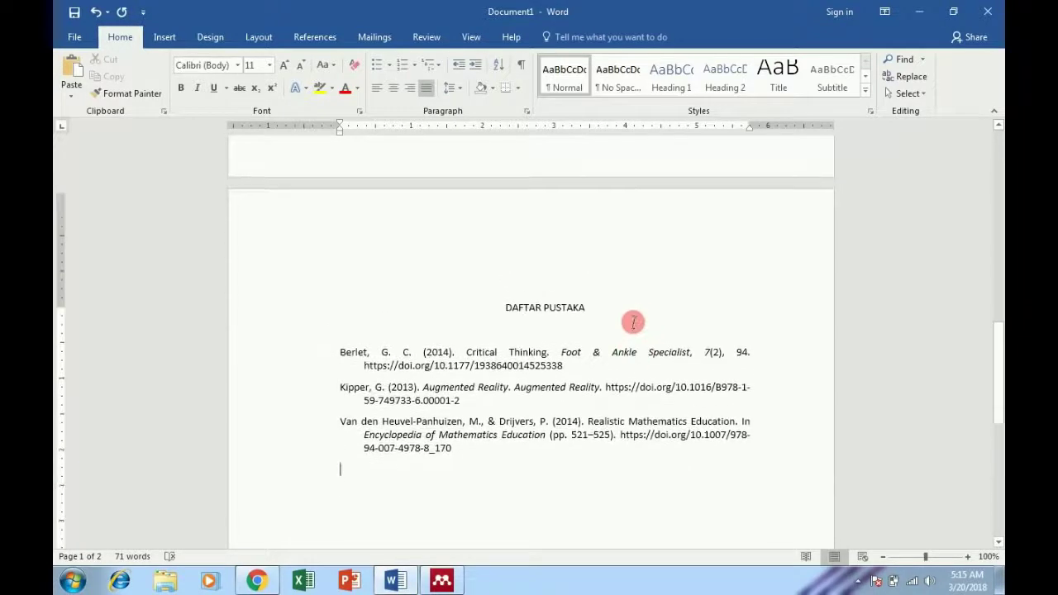
scroll(641, 322, up, 5)
scroll(640, 322, up, 10)
scroll(639, 321, up, 4)
scroll(638, 322, up, 2)
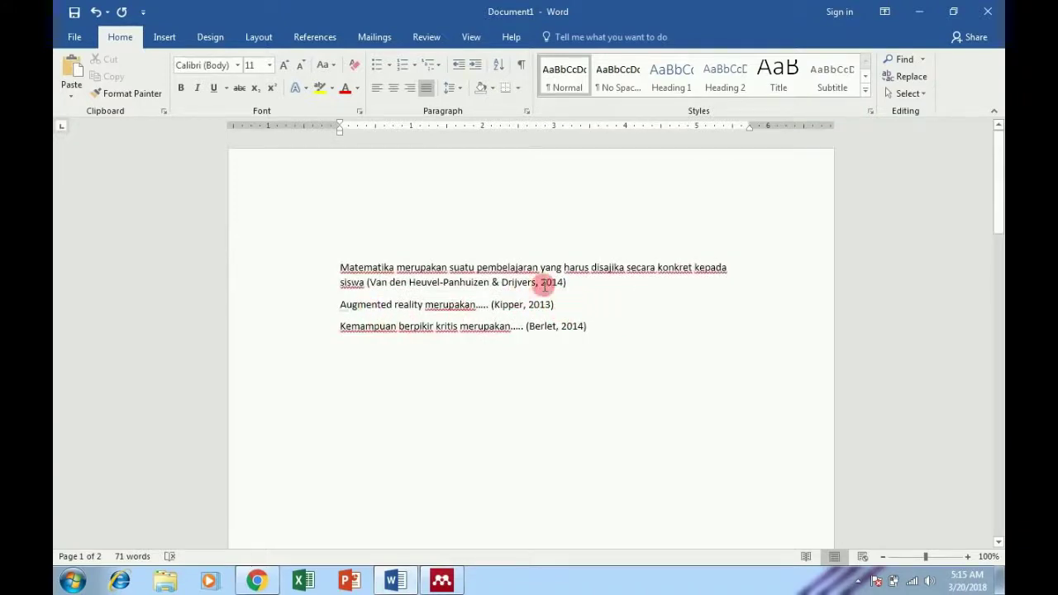
scroll(608, 332, down, 3)
scroll(647, 381, down, 6)
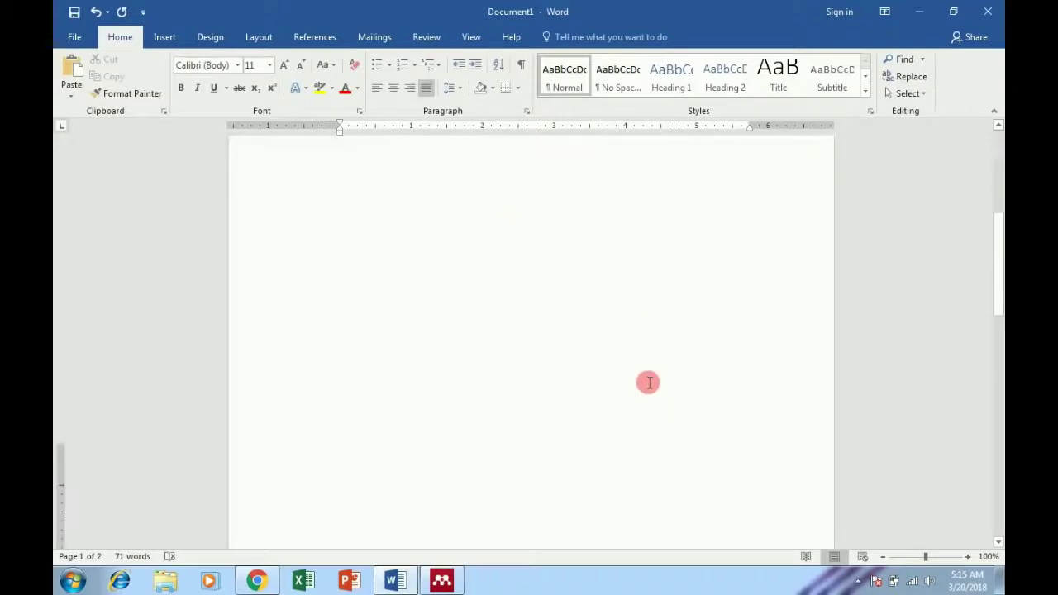
scroll(646, 381, down, 5)
scroll(647, 381, down, 3)
scroll(647, 381, down, 2)
scroll(647, 380, up, 5)
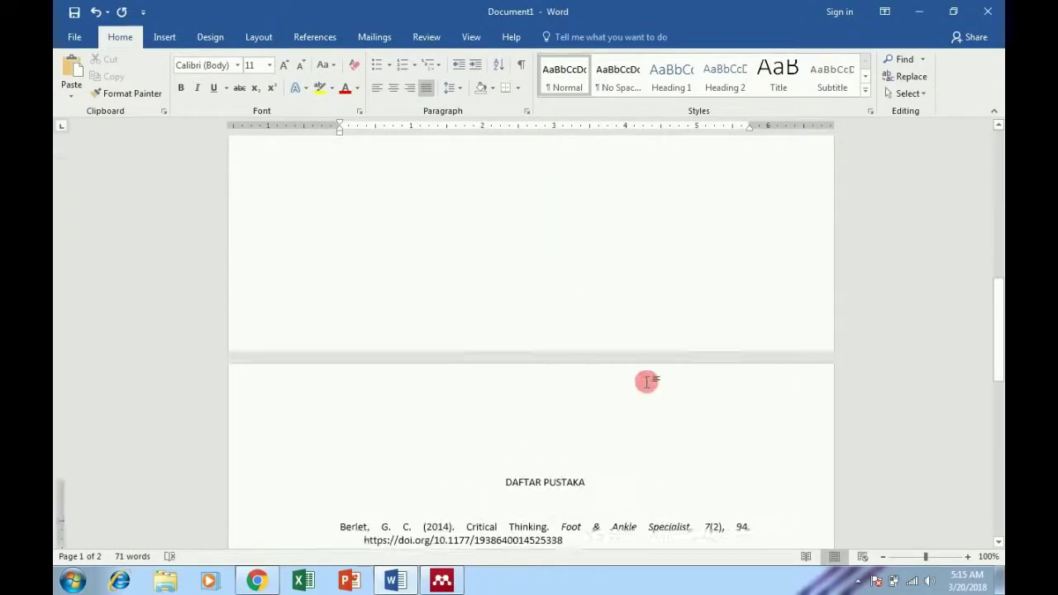
scroll(647, 381, up, 4)
scroll(647, 381, up, 4)
scroll(645, 380, up, 1)
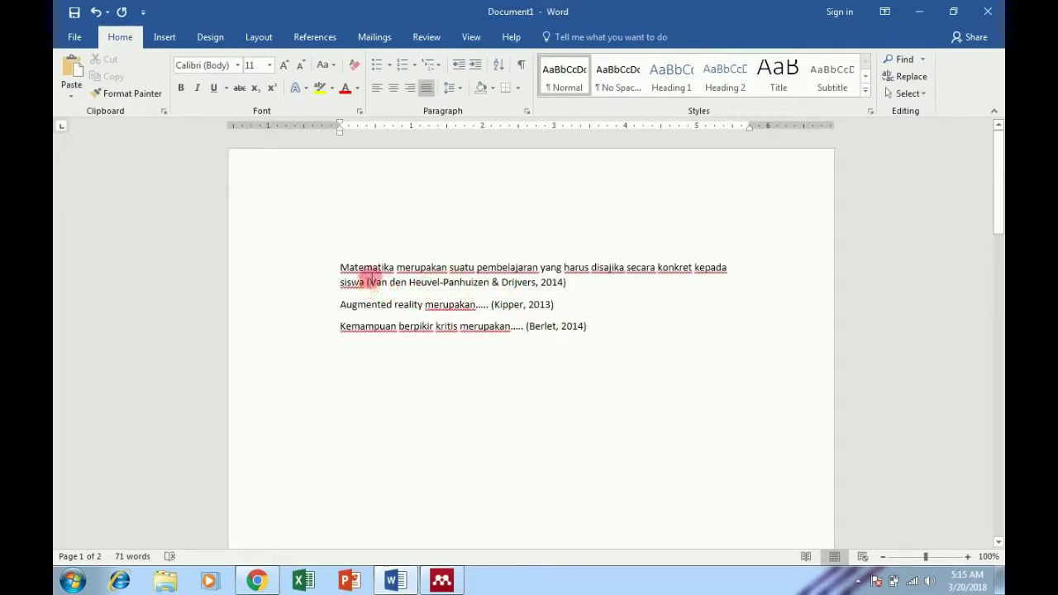
click(584, 290)
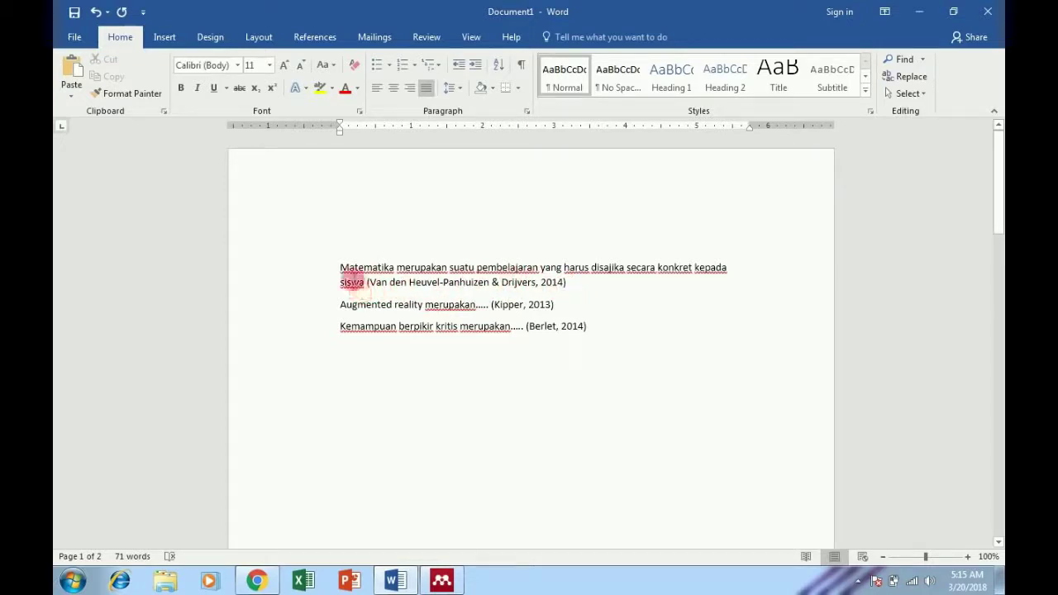
click(352, 281)
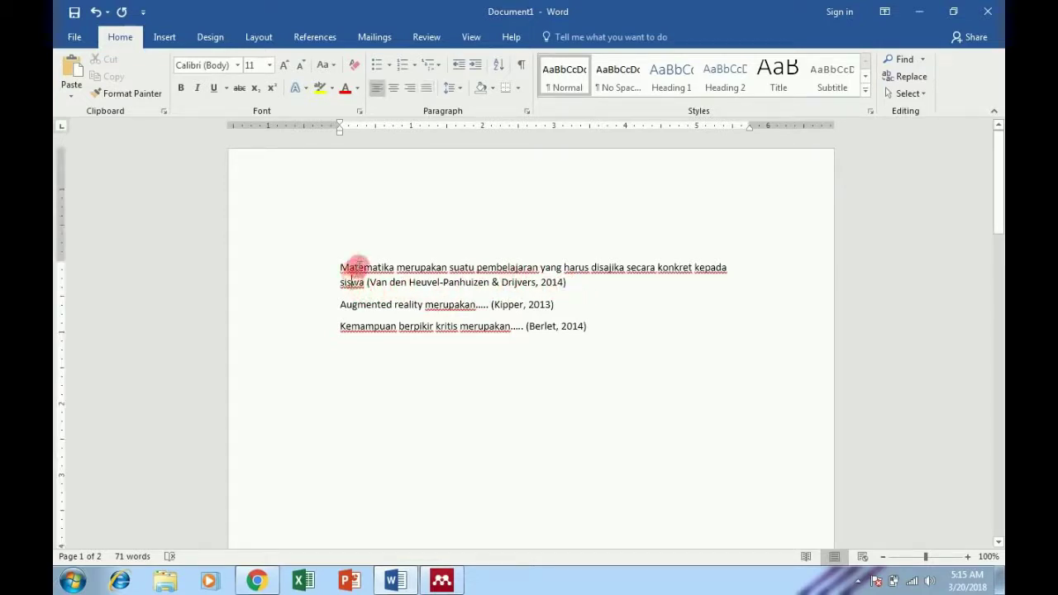
click(636, 266)
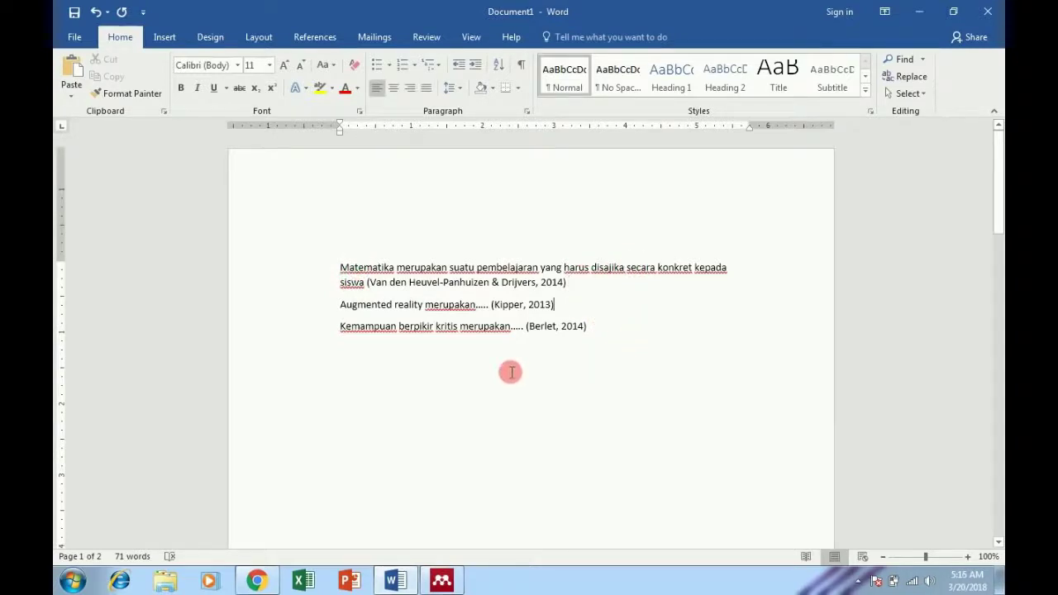
scroll(712, 364, down, 2)
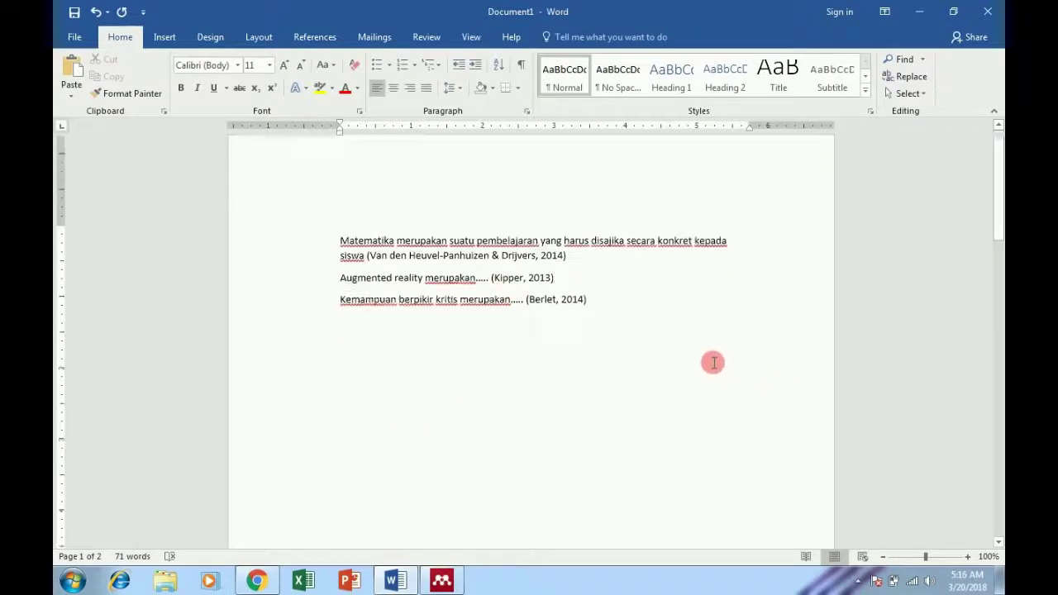
scroll(714, 373, down, 3)
scroll(711, 373, down, 7)
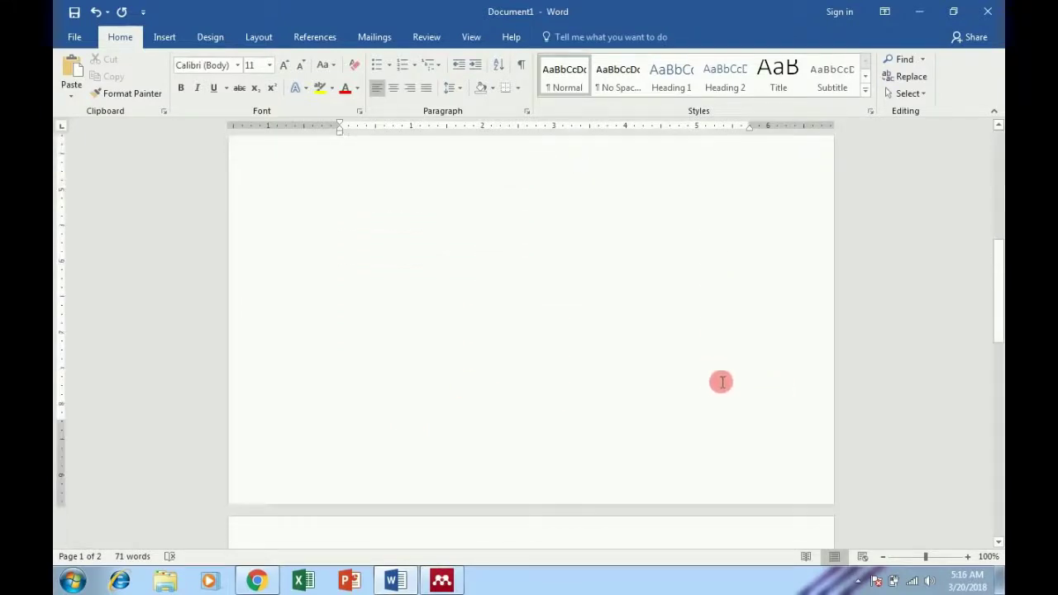
scroll(720, 383, down, 5)
scroll(730, 363, down, 3)
scroll(727, 372, down, 1)
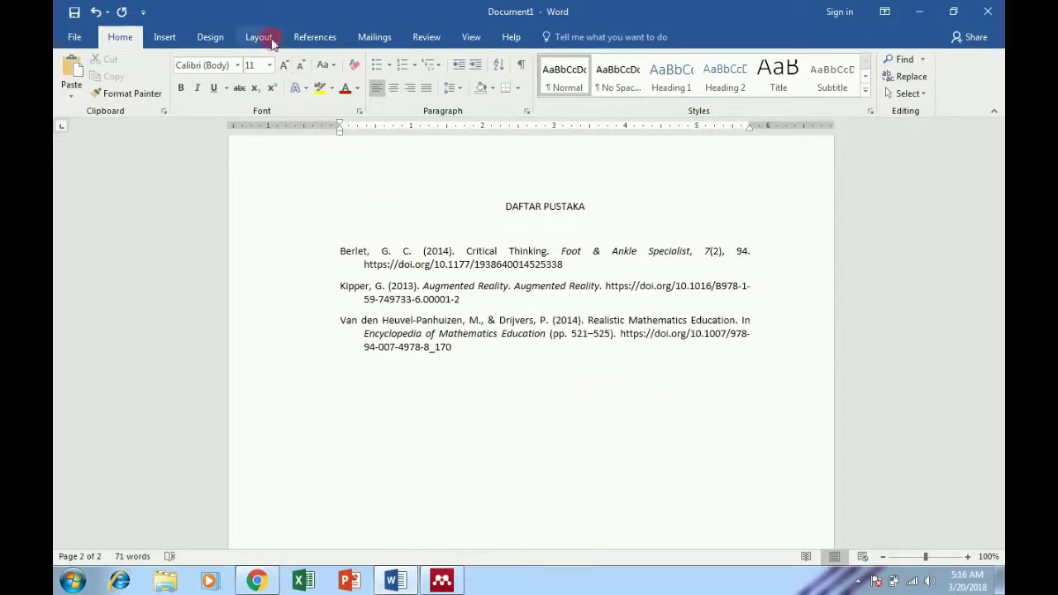
click(311, 35)
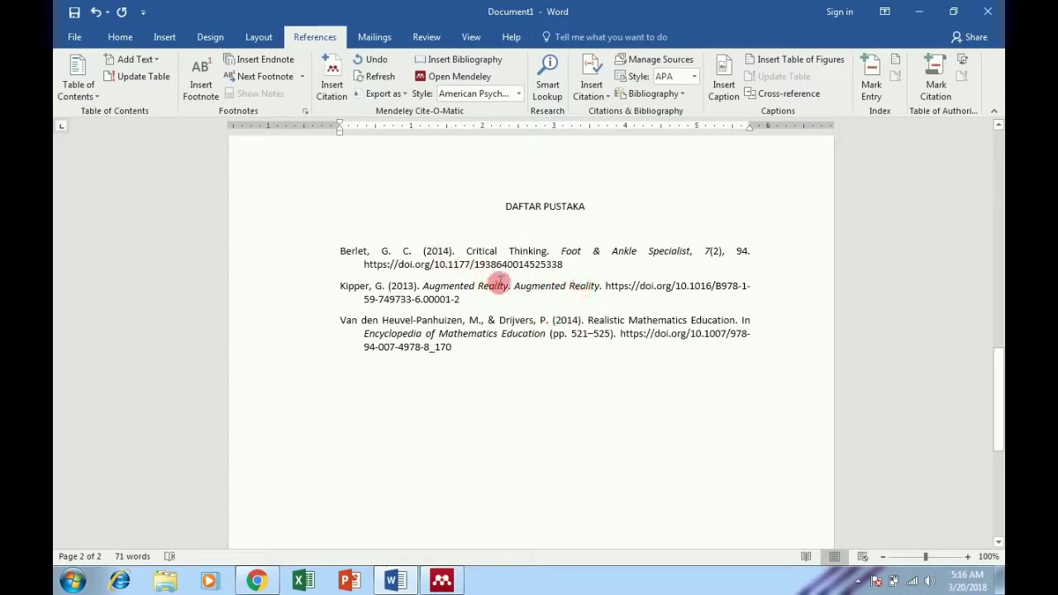
scroll(537, 406, up, 3)
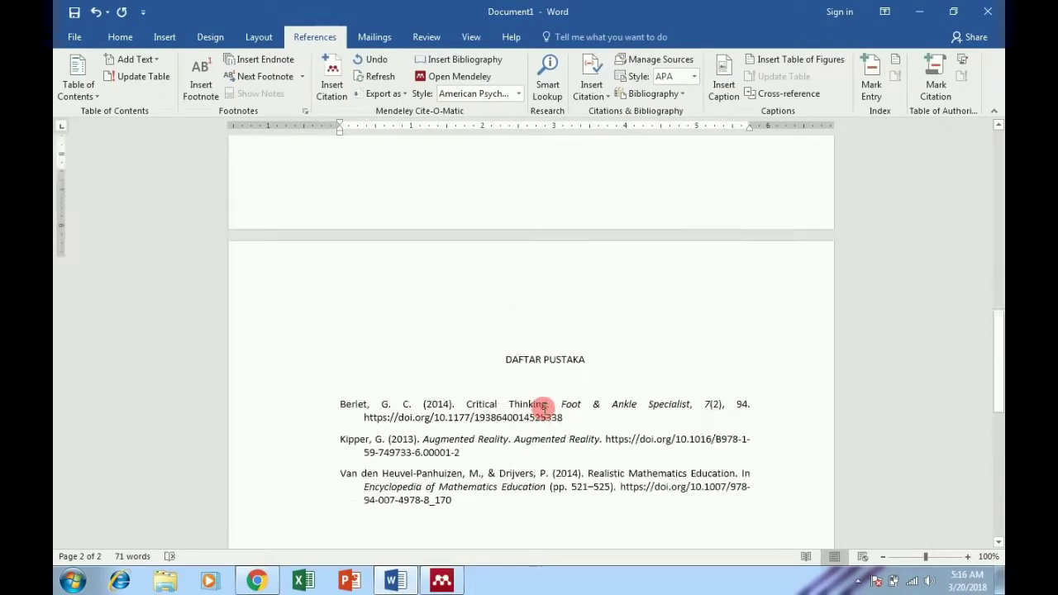
scroll(543, 409, up, 5)
scroll(543, 408, down, 10)
scroll(543, 409, up, 3)
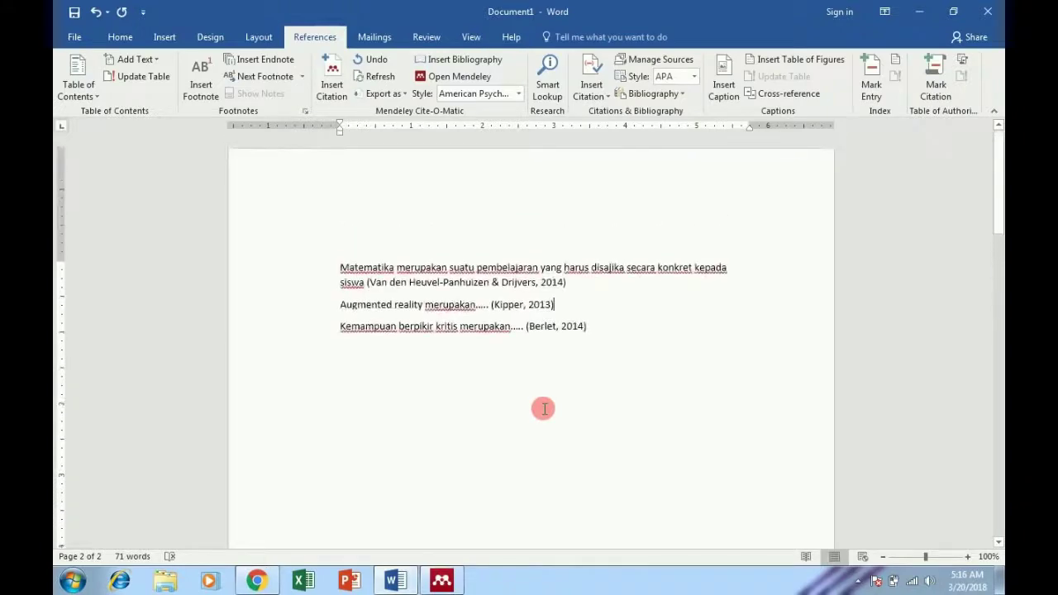
Bring Mendeley Desktop to the front, minimize Word, and select the Principles of Mathematics entry.
click(451, 587)
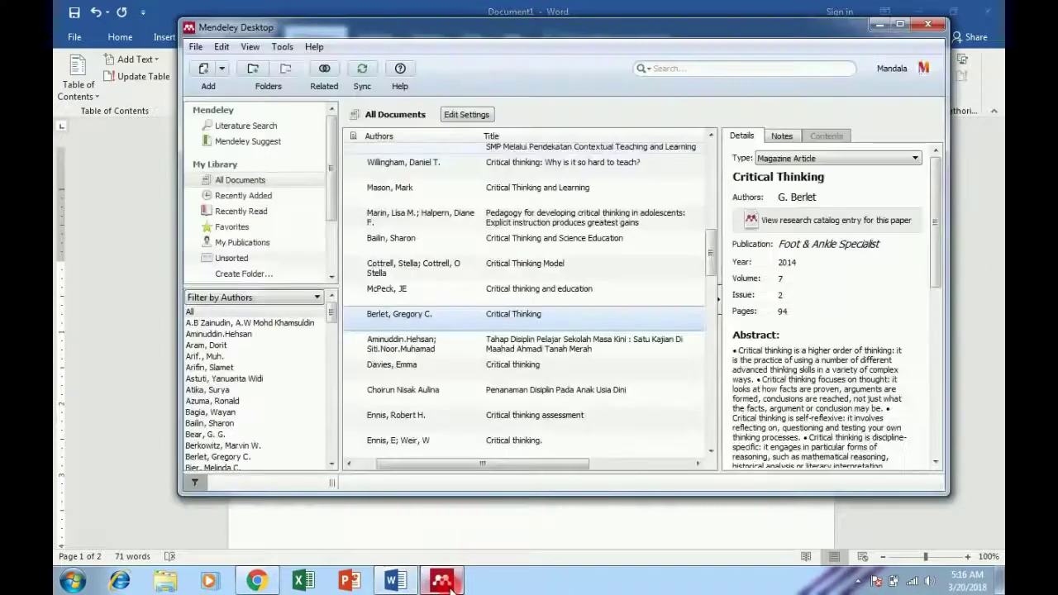
click(927, 16)
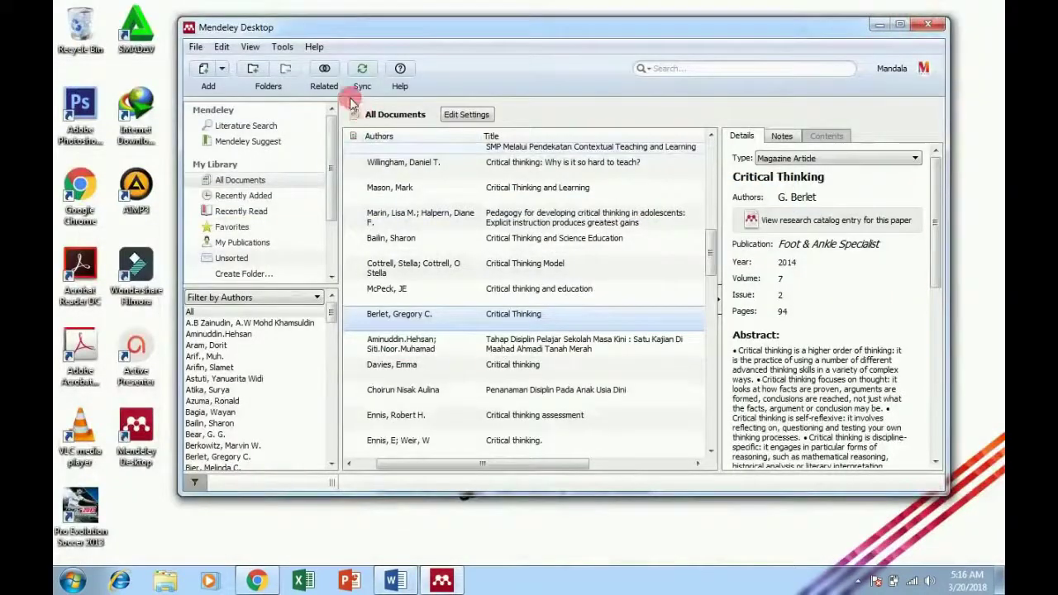
drag(711, 256, 716, 174)
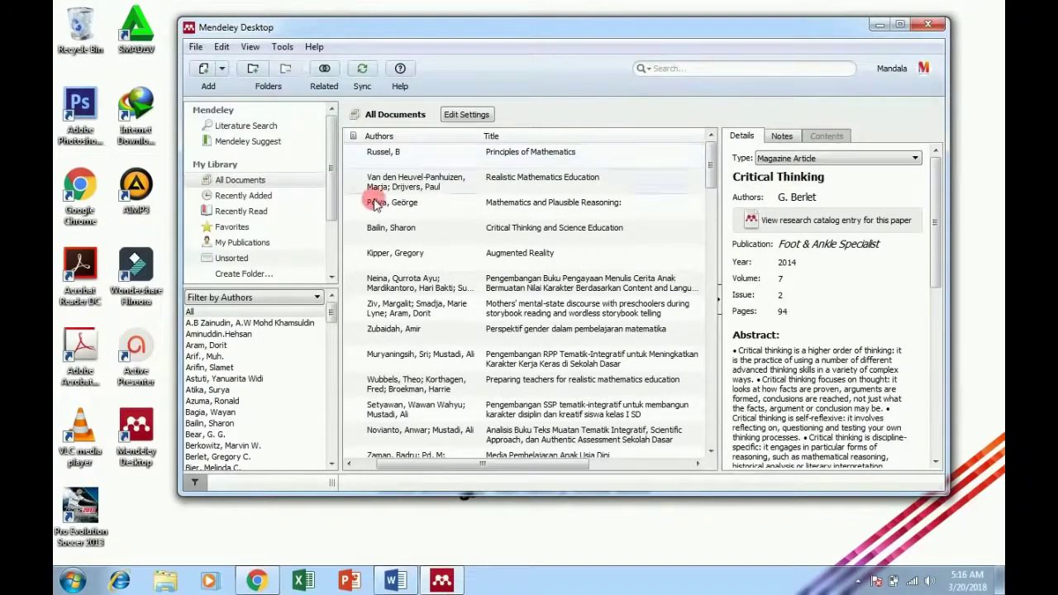
click(582, 153)
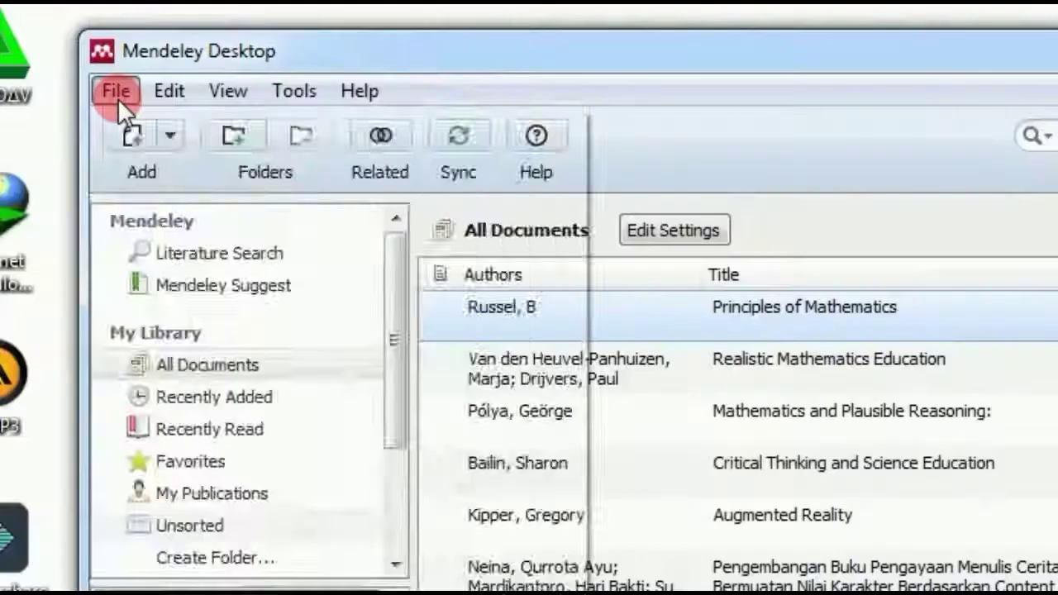
Open the Add Files dialog from the File menu, then cancel without adding a file.
click(199, 48)
mouse_move(221, 47)
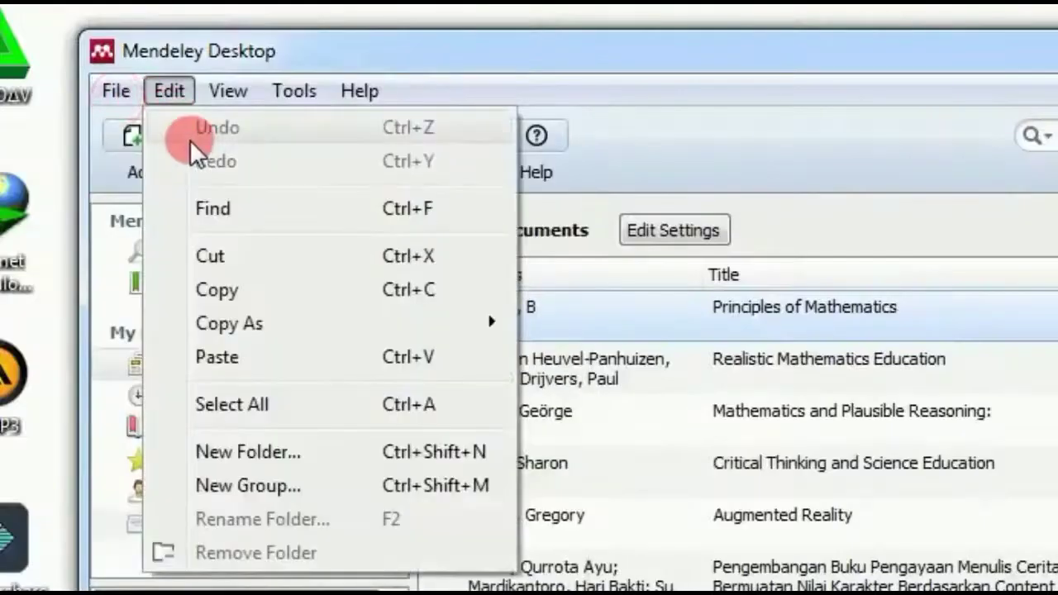
mouse_move(114, 89)
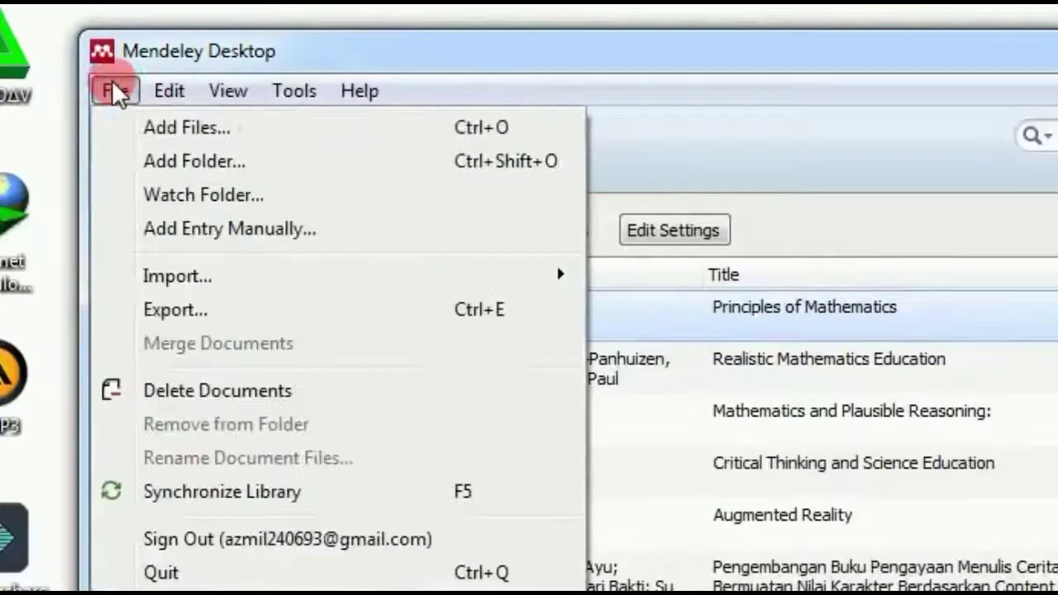
click(169, 130)
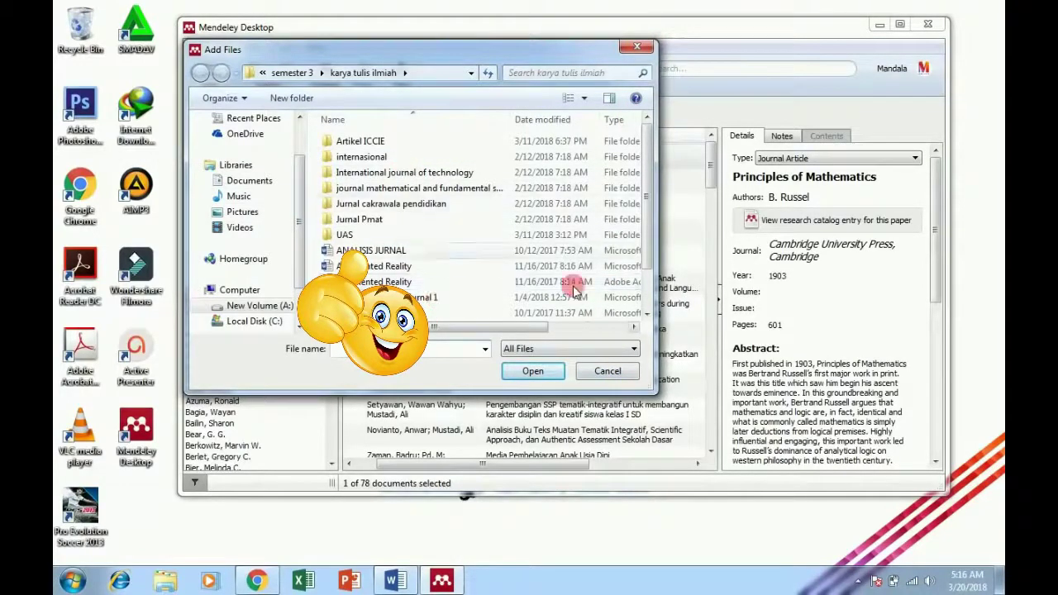
click(612, 373)
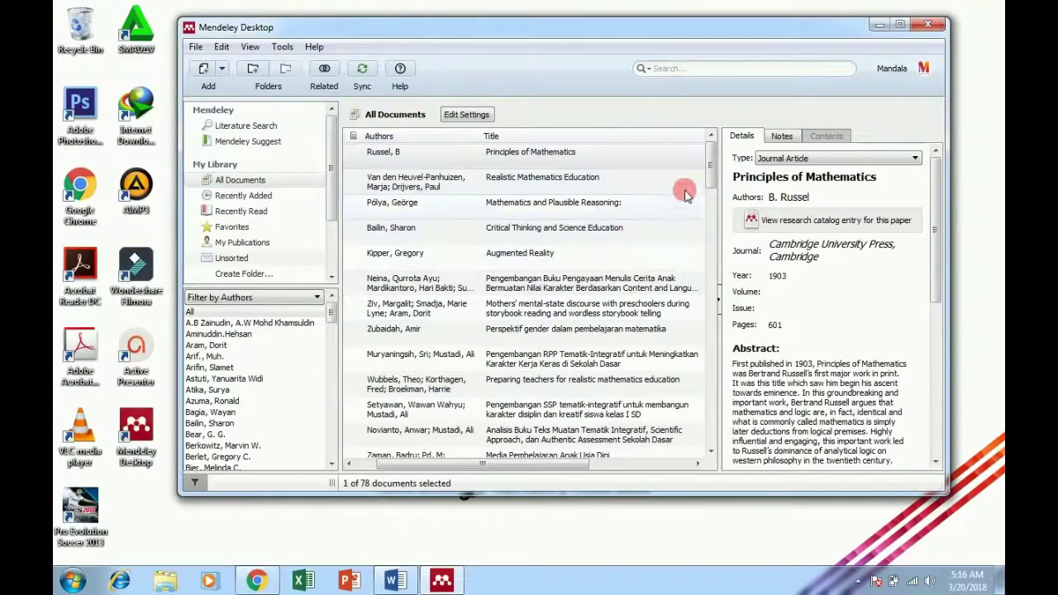
Minimize Mendeley Desktop to reveal the bare Windows desktop.
click(880, 27)
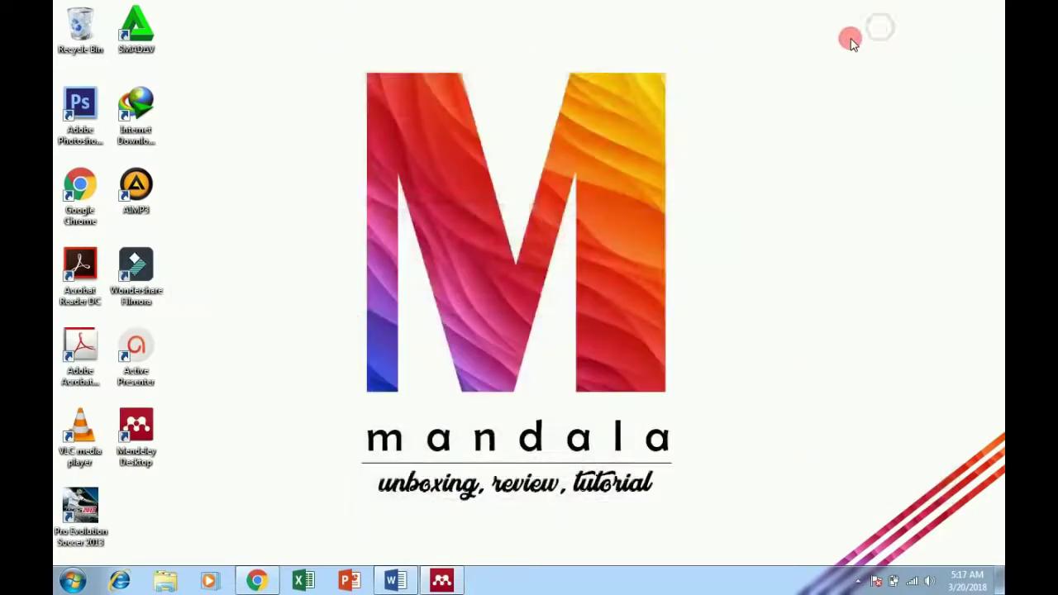